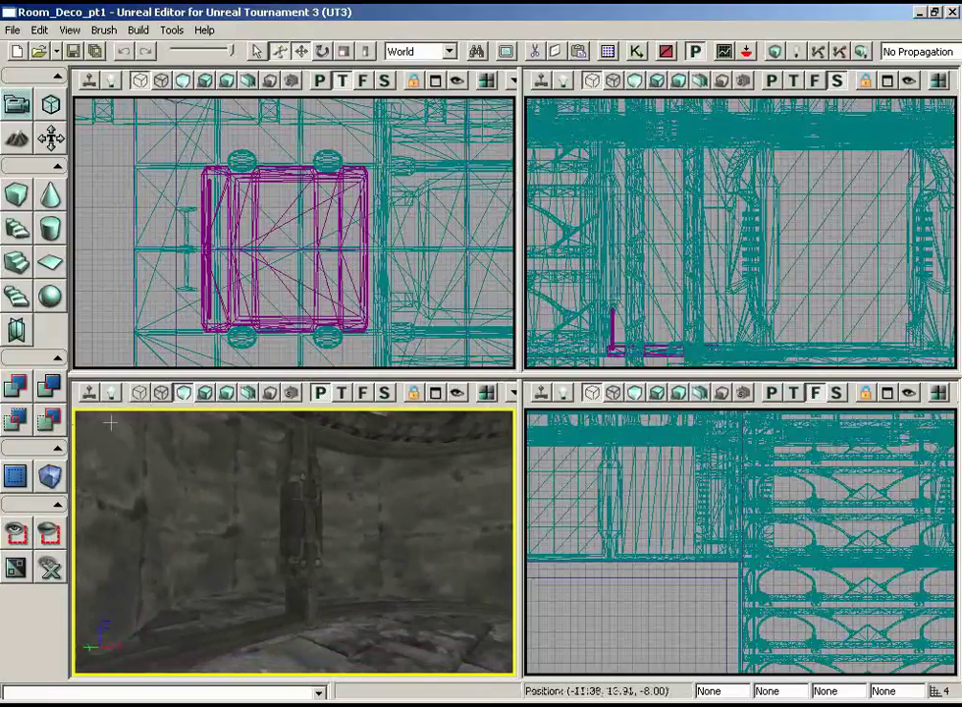
Select the S_LT_Deco_SM_GirdX static mesh in the LT_Deco package of the Generic browser.
mouse_move(321, 502)
mouse_down()
mouse_move(321, 525)
mouse_move(316, 502)
mouse_up()
right_drag(316, 502, 256, 439)
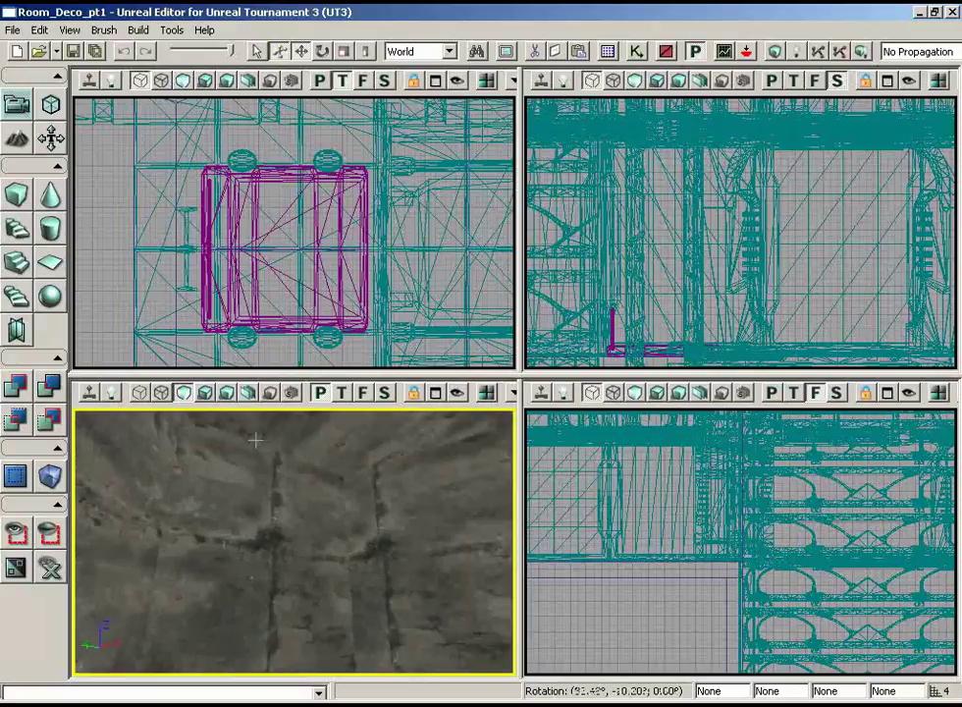
right_drag(297, 509, 334, 538)
drag(334, 538, 263, 523)
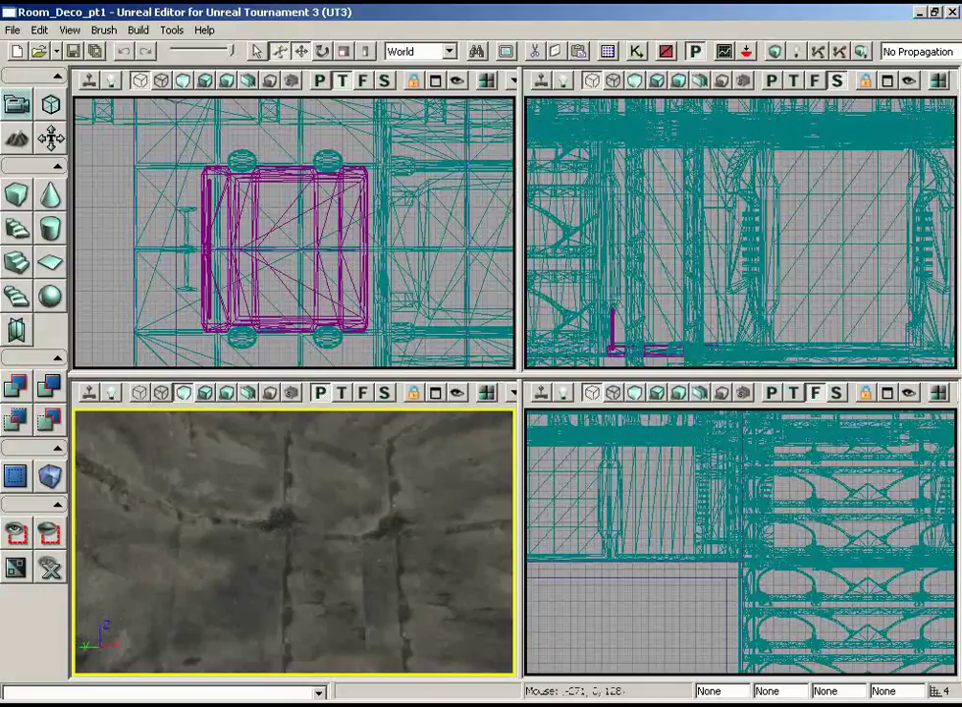
click(609, 51)
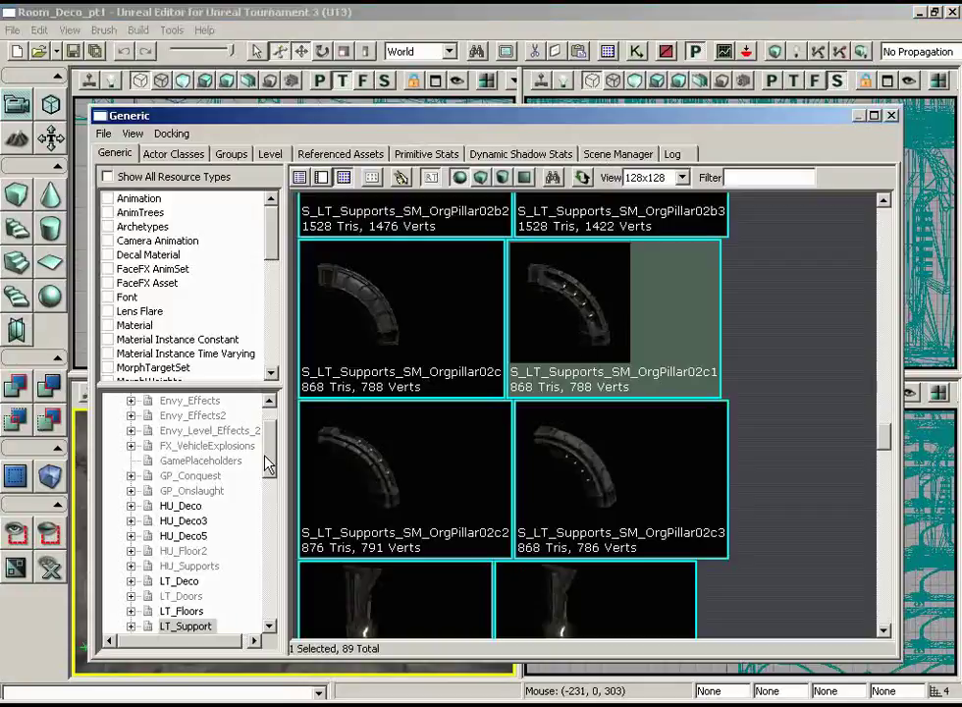
scroll(267, 463, down, 2)
click(196, 520)
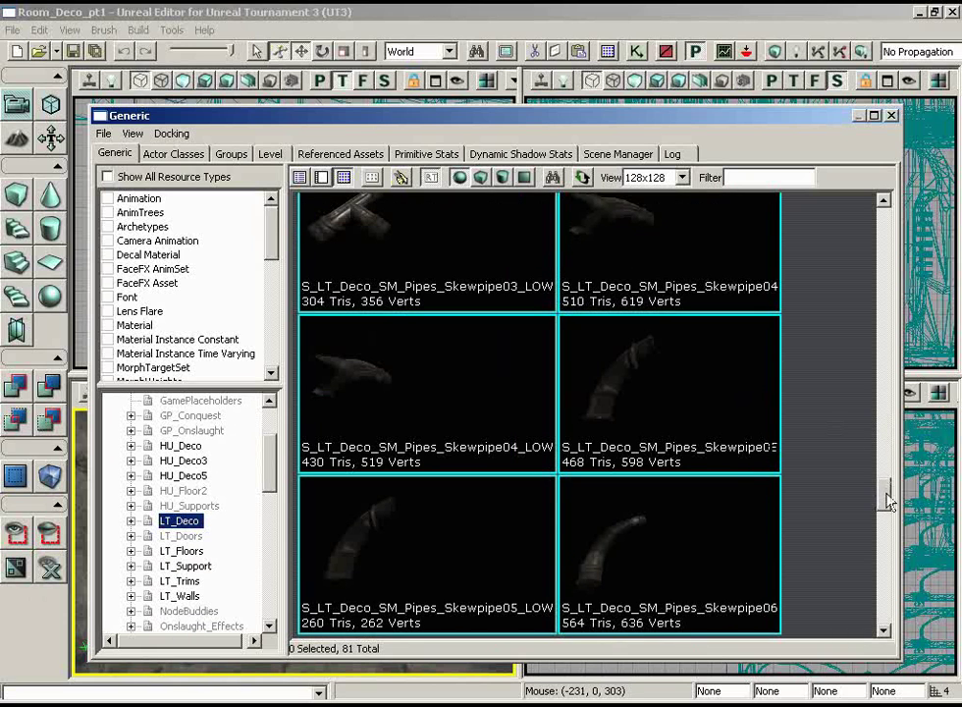
drag(886, 501, 887, 260)
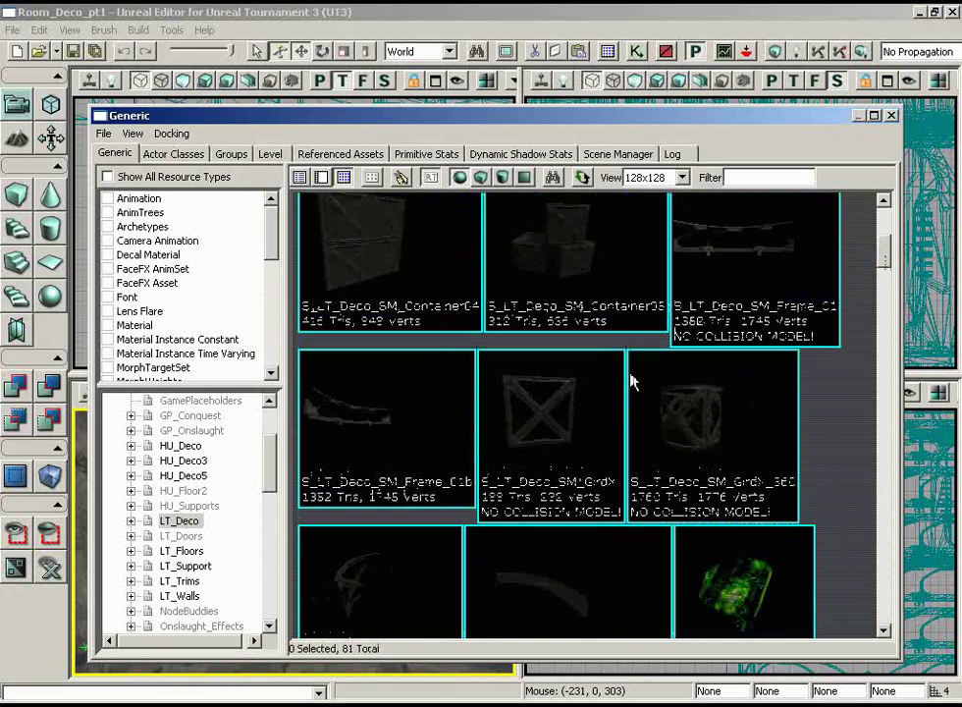
click(551, 436)
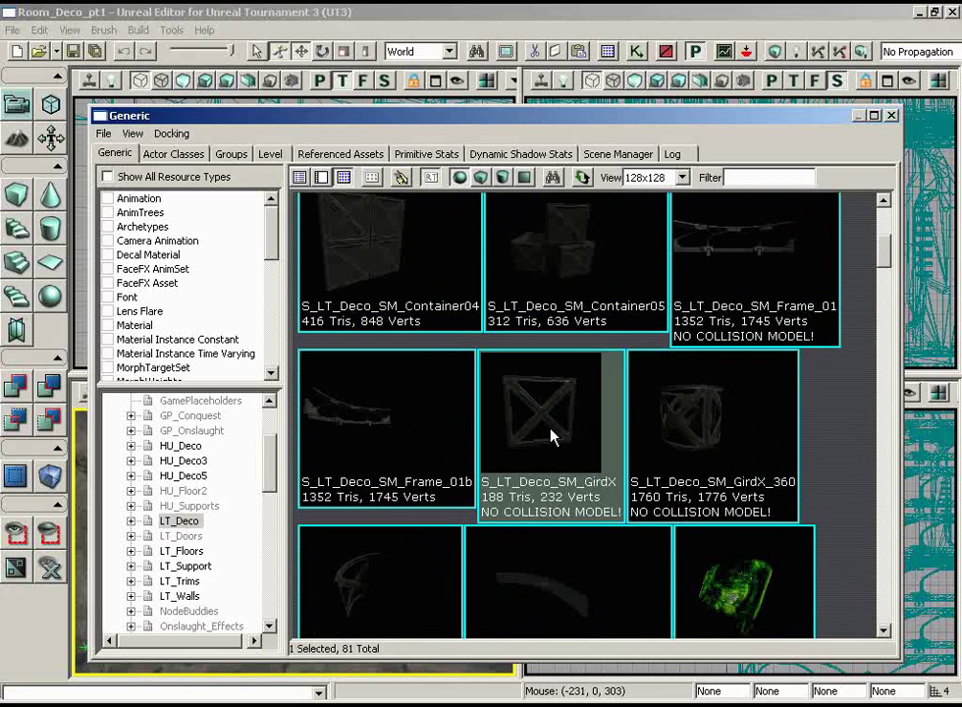
Add the selected girder mesh to the floor near the wall and shift it sideways along the Y axis.
click(890, 116)
drag(304, 549, 278, 615)
right_click(280, 614)
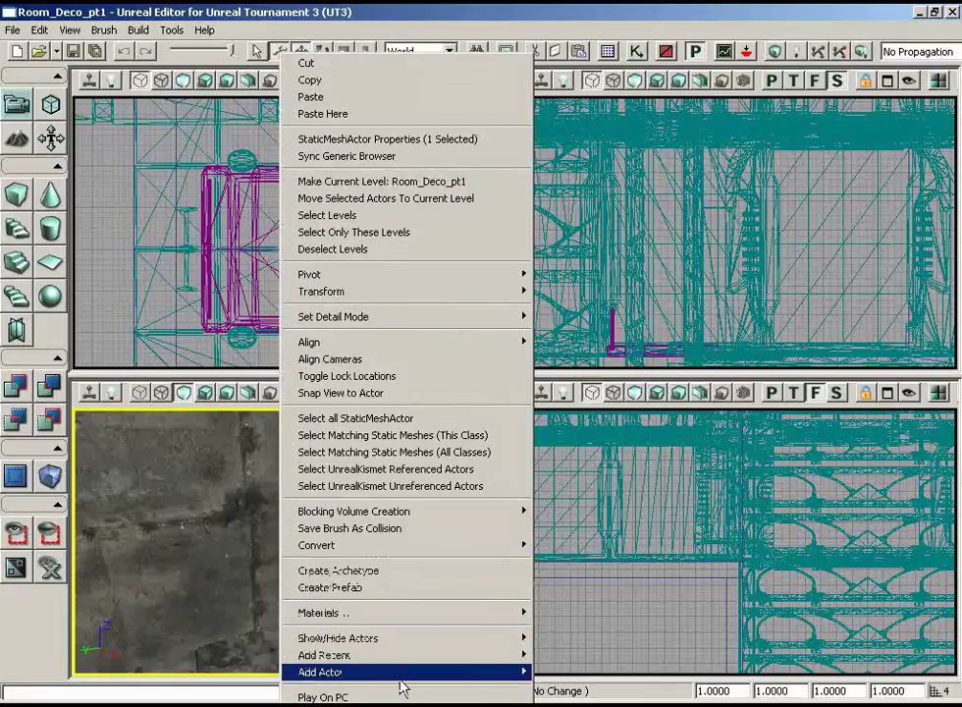
mouse_move(400, 674)
click(628, 526)
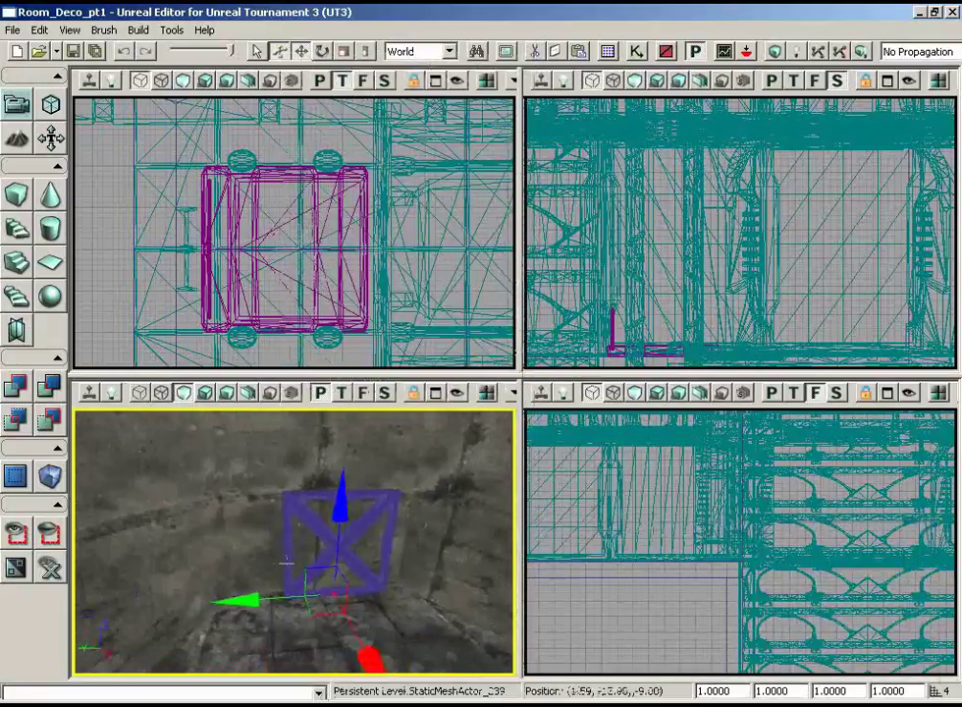
drag(287, 561, 250, 560)
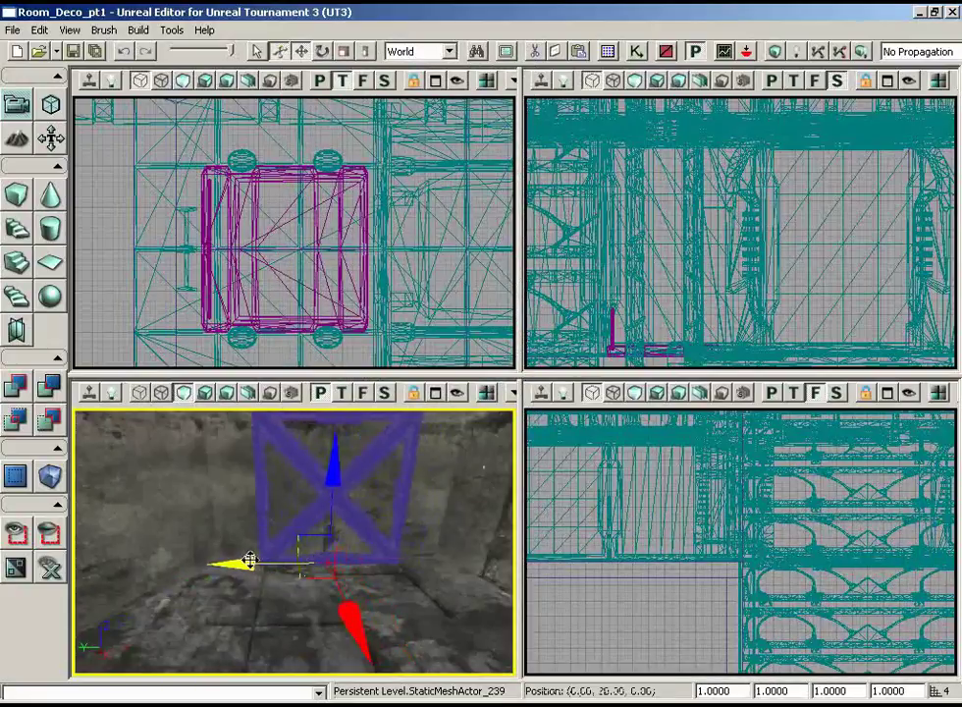
right_drag(438, 481, 444, 422)
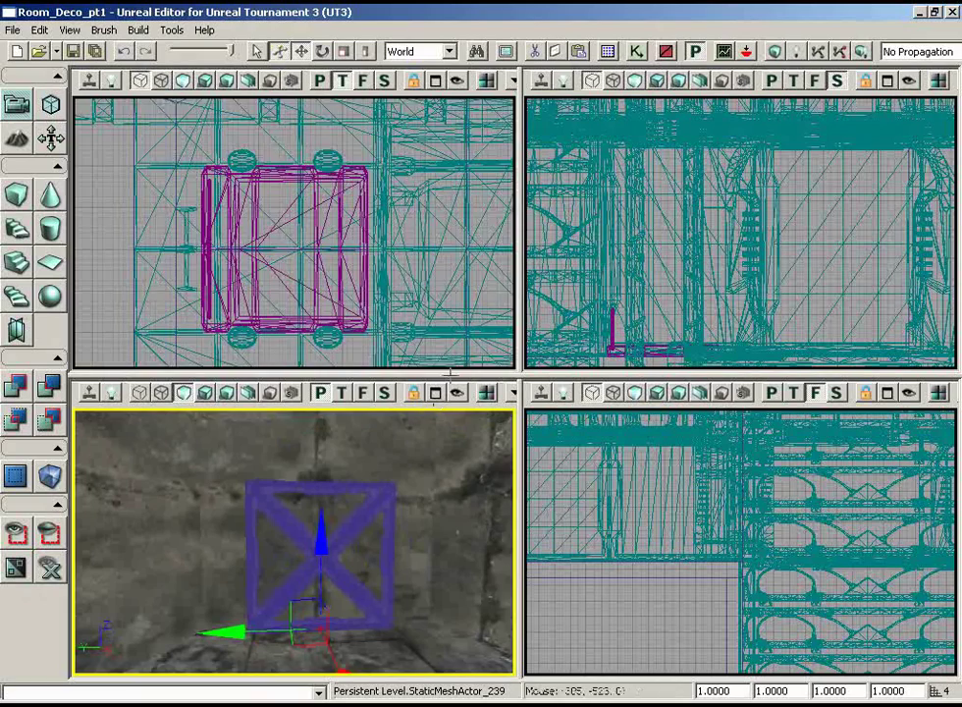
Focus the top view on the girder frame and set the drag grid to 8.
right_drag(432, 294, 512, 369)
scroll(512, 369, up, 11)
right_drag(451, 304, 498, 290)
scroll(494, 309, up, 2)
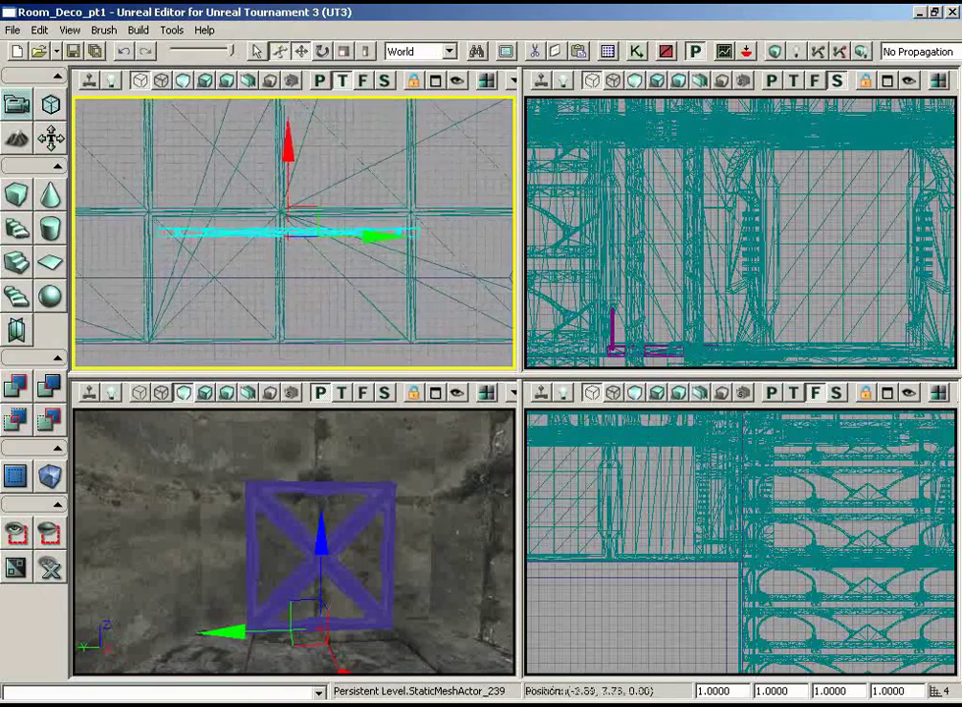
click(70, 31)
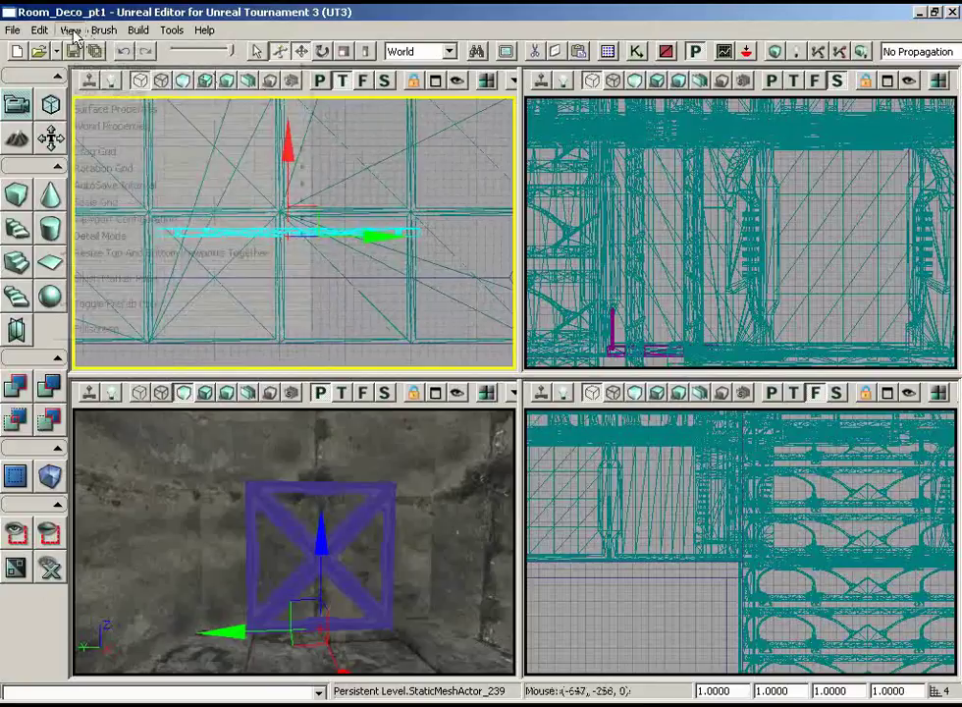
mouse_move(294, 159)
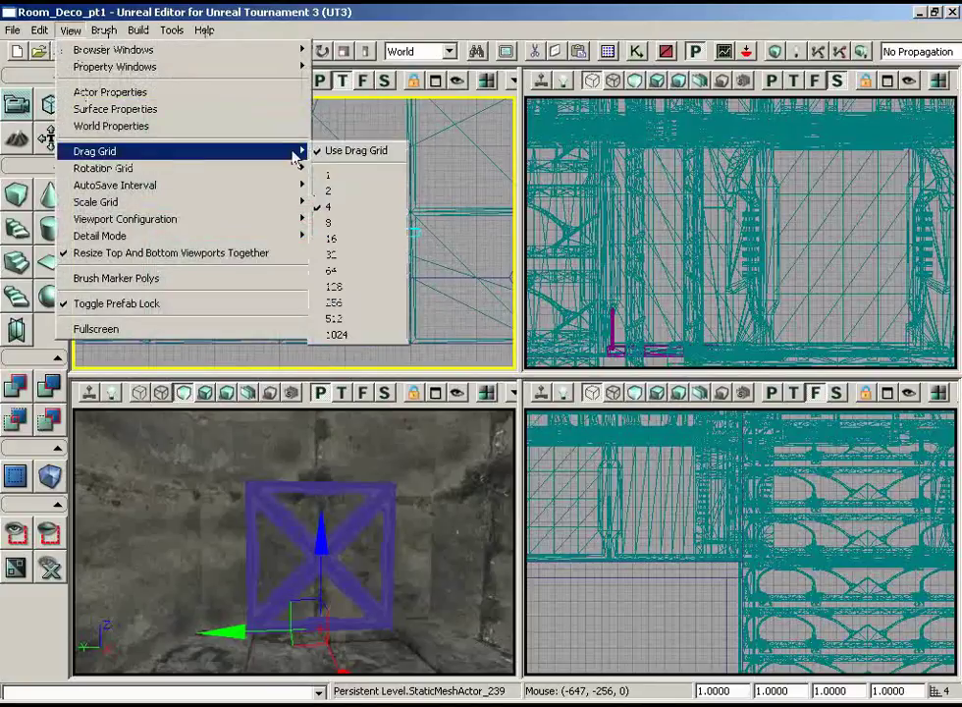
click(353, 223)
Shift the girder frame along the Y axis and align the actor to the grid.
drag(363, 240, 395, 289)
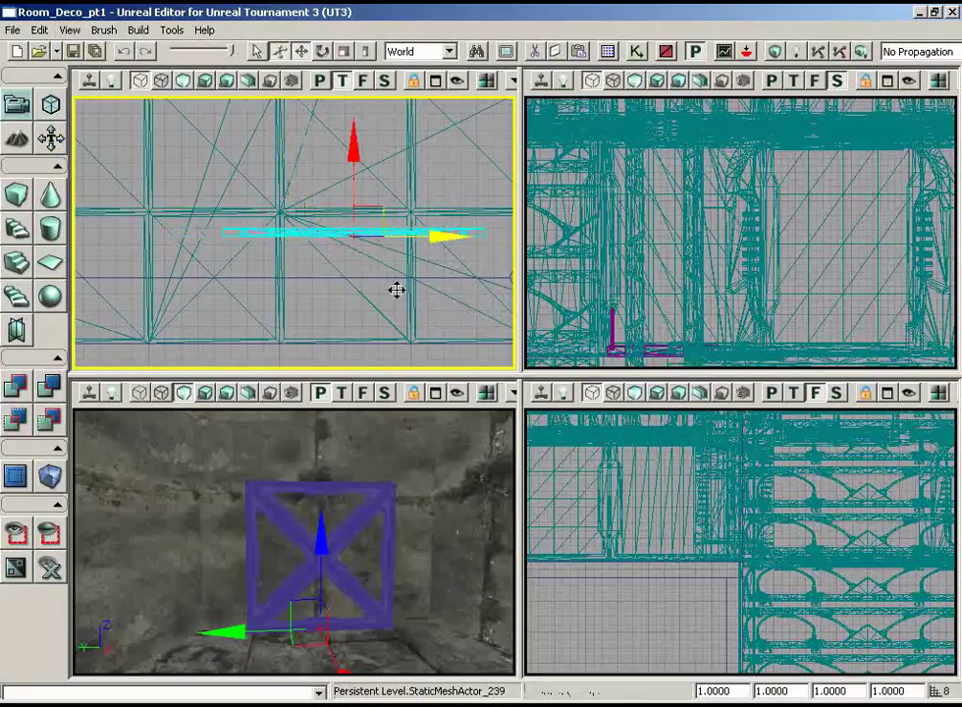
right_drag(296, 271, 277, 359)
right_click(333, 251)
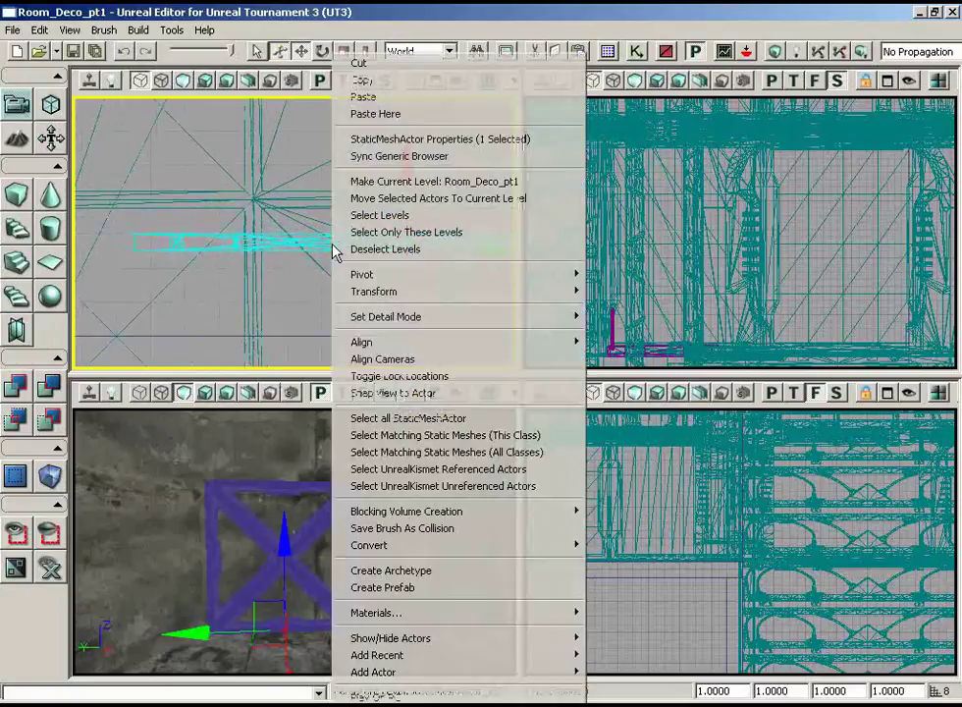
mouse_move(515, 344)
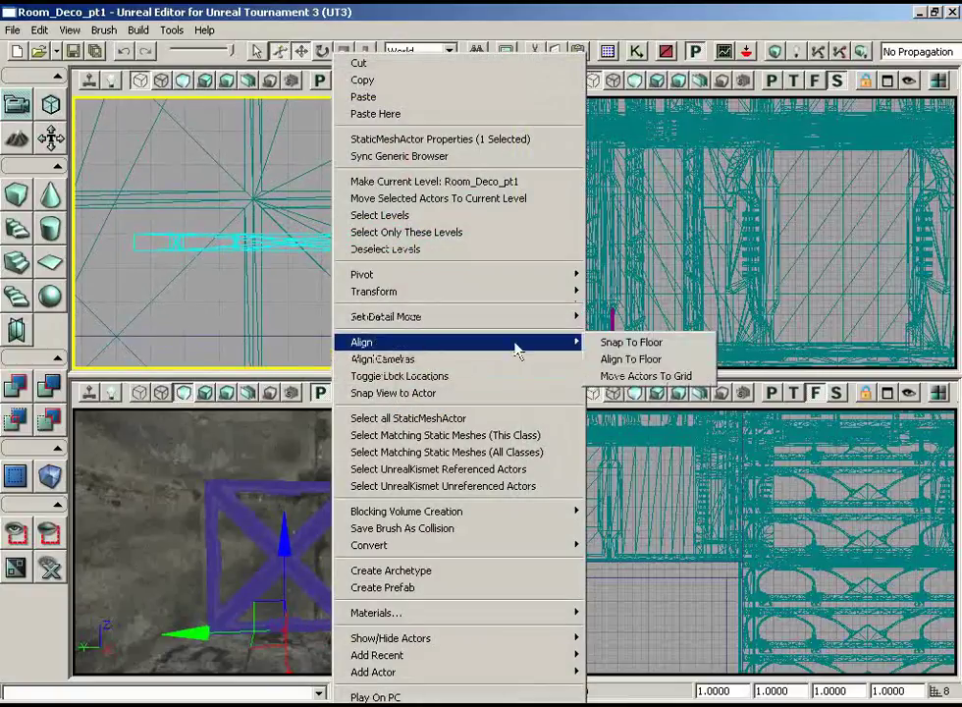
click(648, 377)
Move the girder frame onto the brush edge line in the top view and measure the widths of the frame and that edge.
right_drag(363, 348, 300, 260)
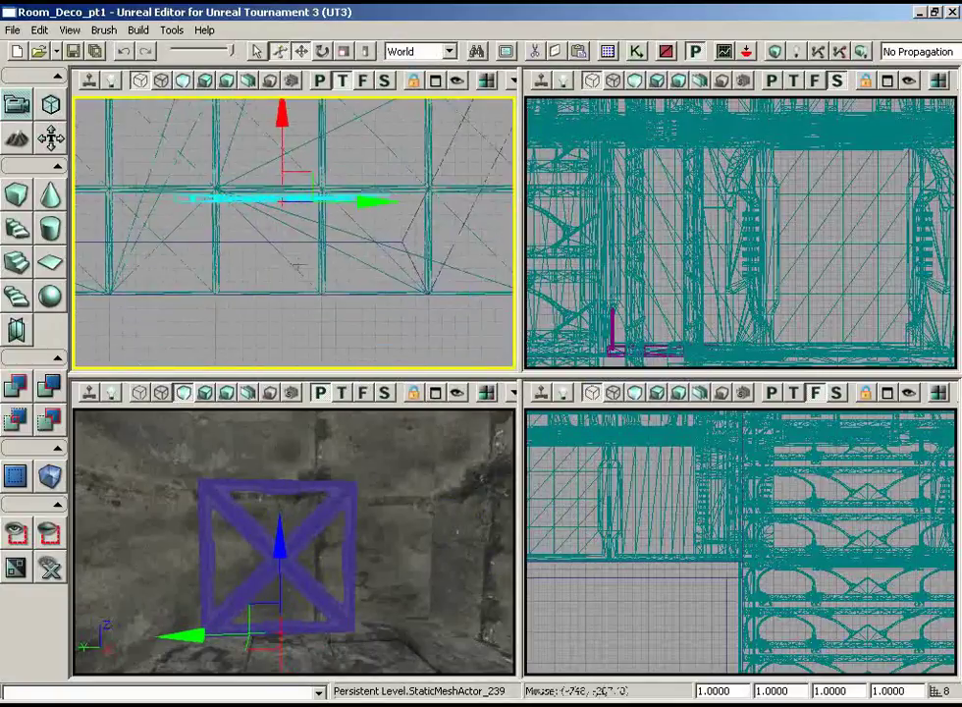
drag(293, 177, 183, 206)
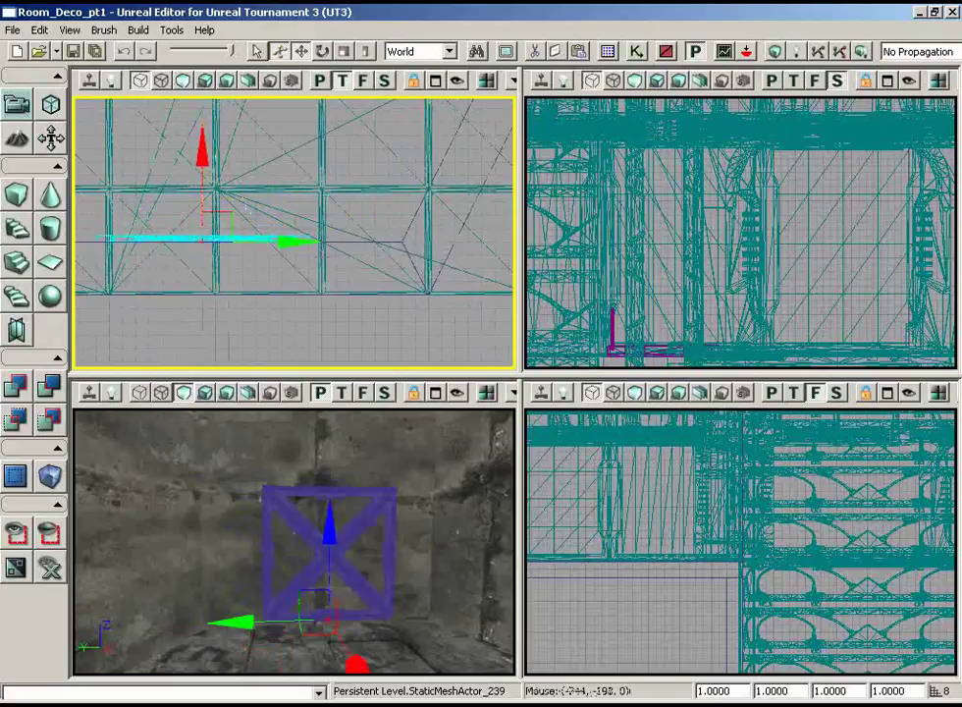
right_drag(191, 328, 352, 307)
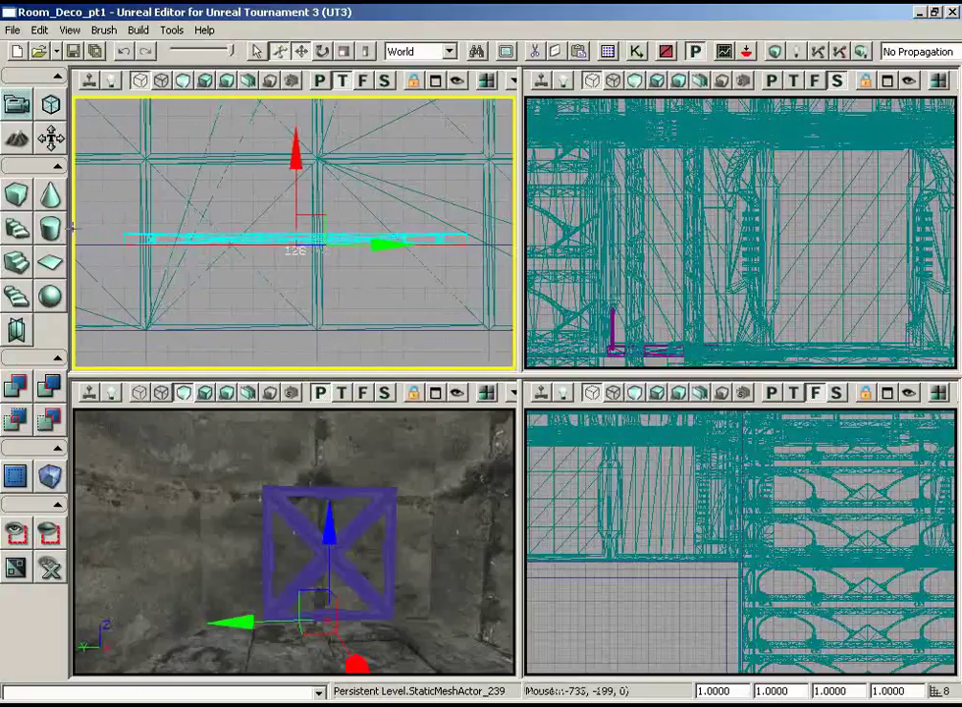
right_drag(407, 274, 416, 297)
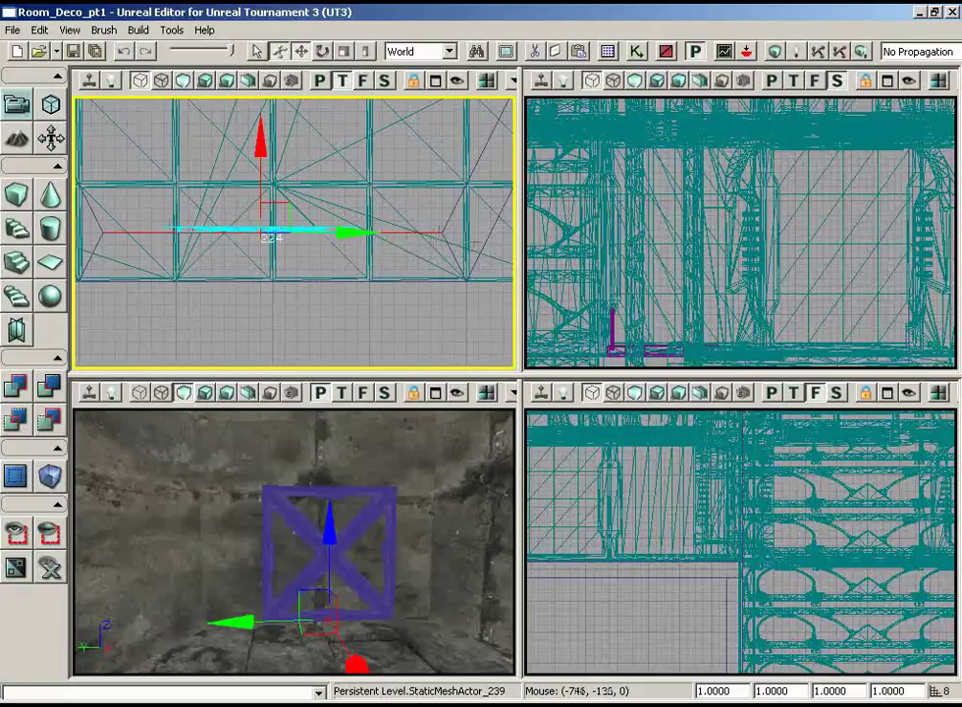
Switch to Calculator and divide 224 by 128 to get the scale factor for the girder frame.
click(629, 704)
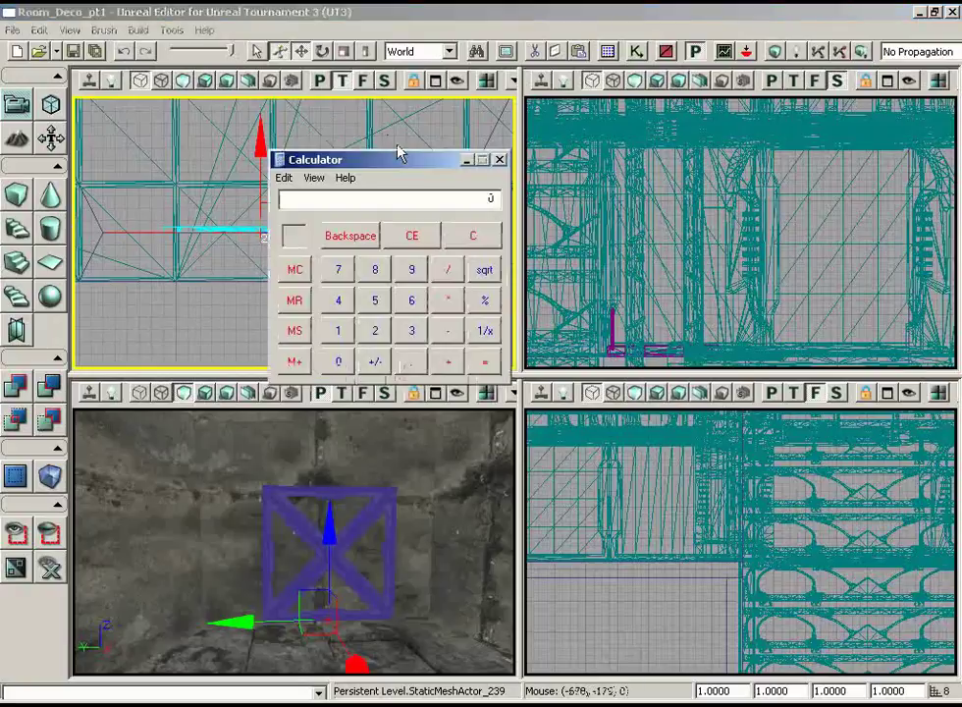
drag(416, 155, 456, 270)
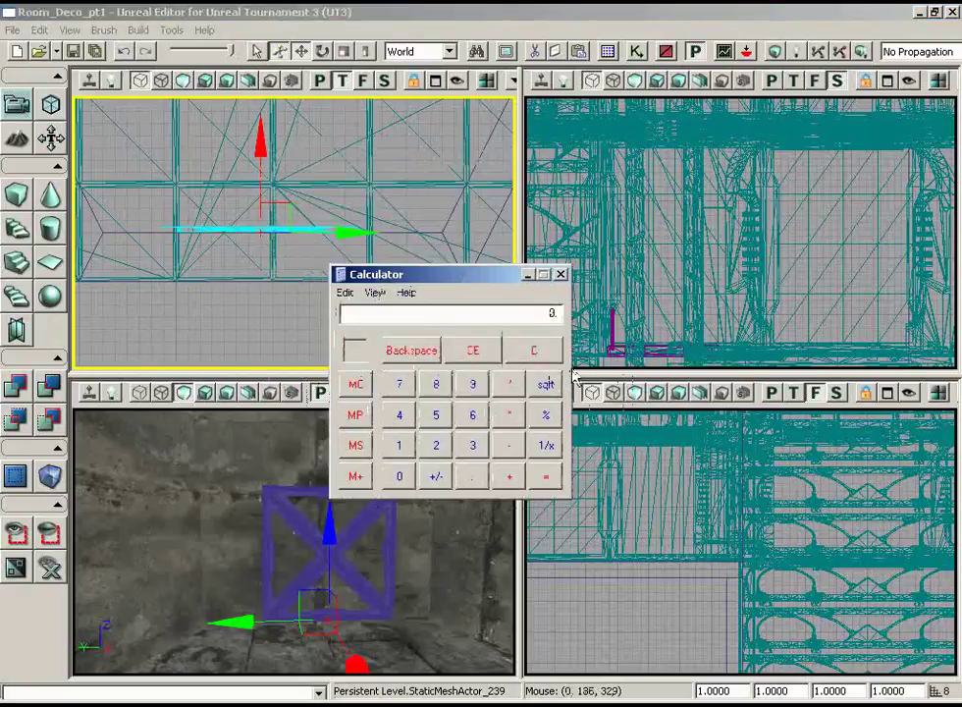
text(224)
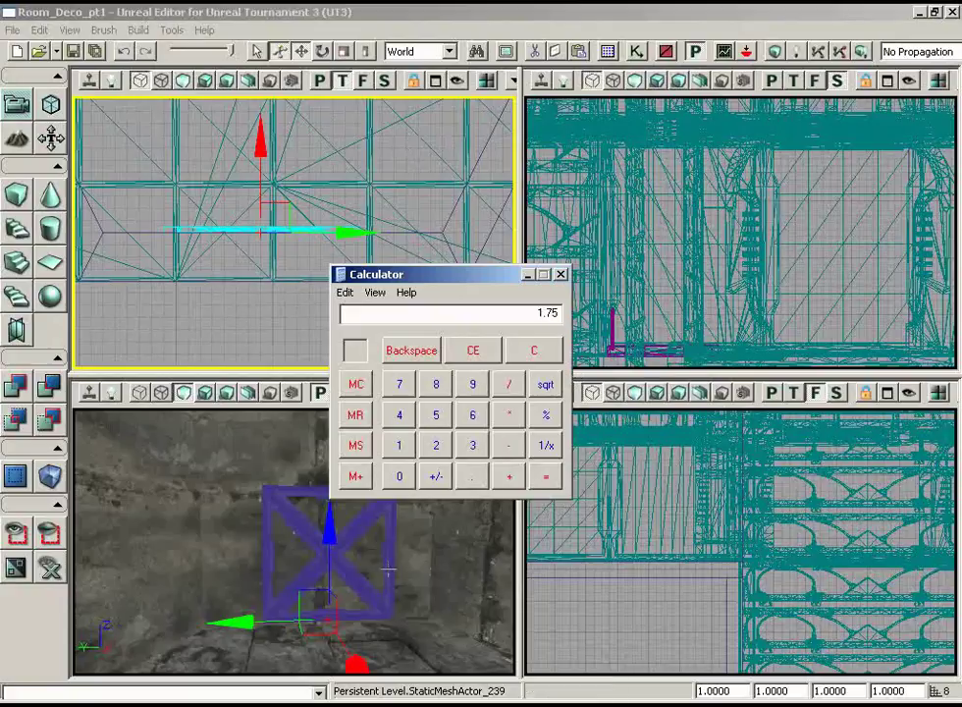
click(389, 569)
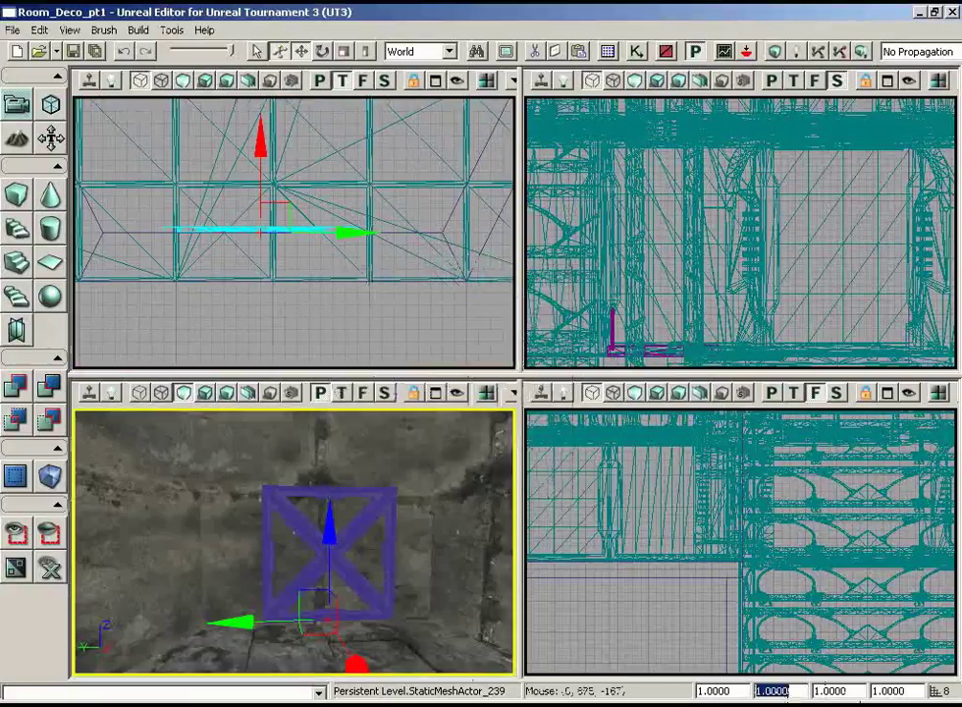
Try to set the girder frame's X scale to 1.75.
text(1.75)
key(Return)
right_drag(397, 284, 354, 281)
scroll(378, 302, up, 2)
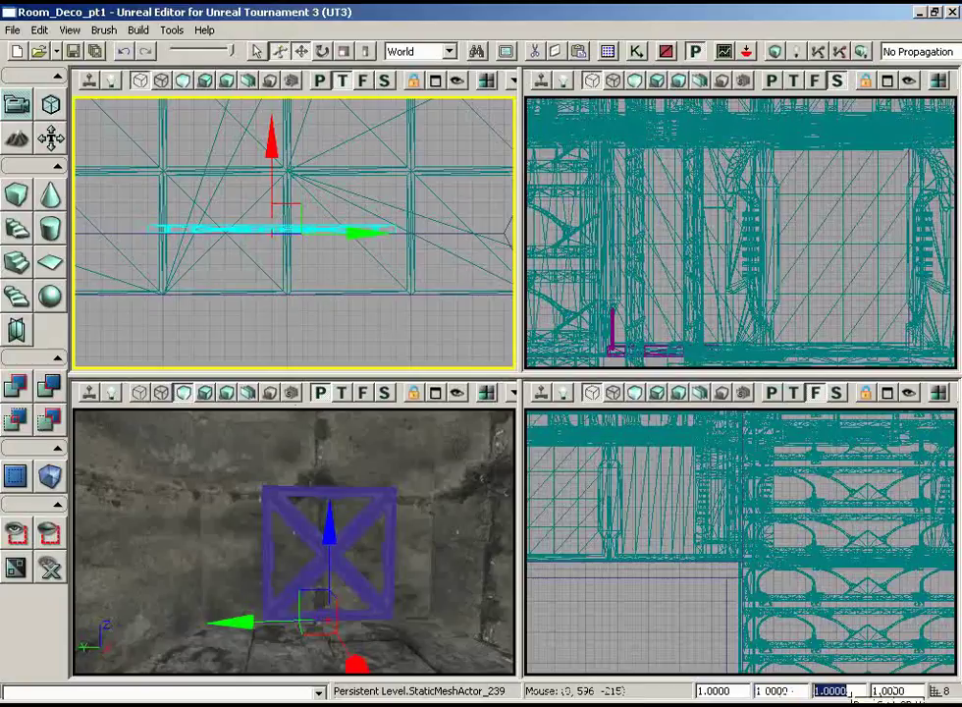
Set the girder frame's Y scale to 1.75 and center it along the brush edge line.
text(1.75)
key(Return)
right_drag(397, 324, 326, 221)
scroll(298, 251, down, 2)
drag(353, 241, 360, 242)
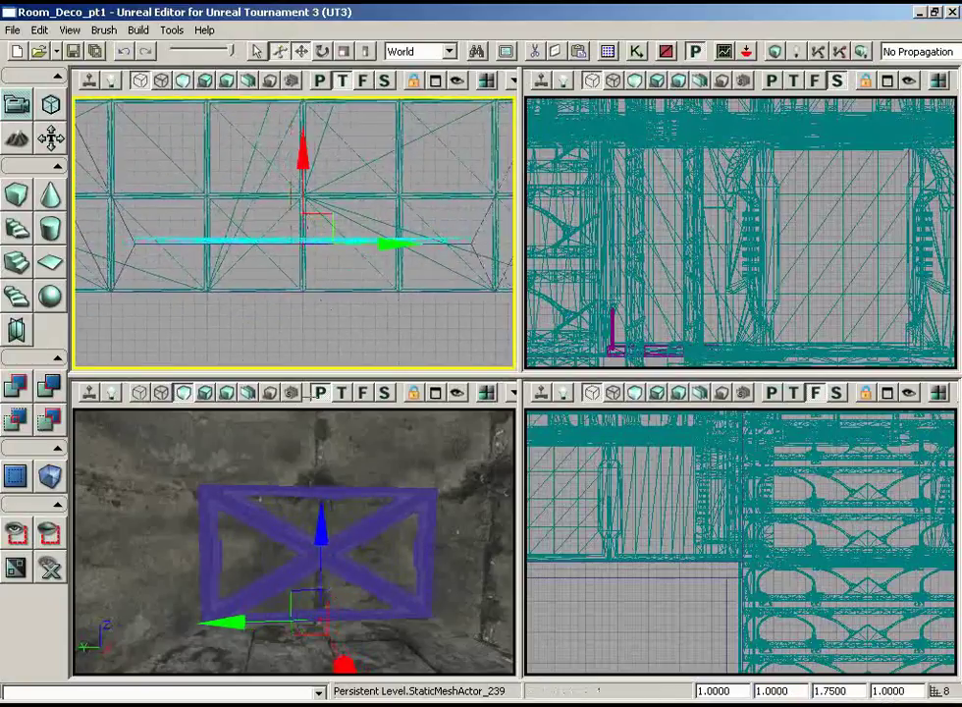
Inspect the widened girder frame against the wall and set its Z scale to 2.
drag(408, 473, 432, 511)
right_drag(430, 550, 382, 545)
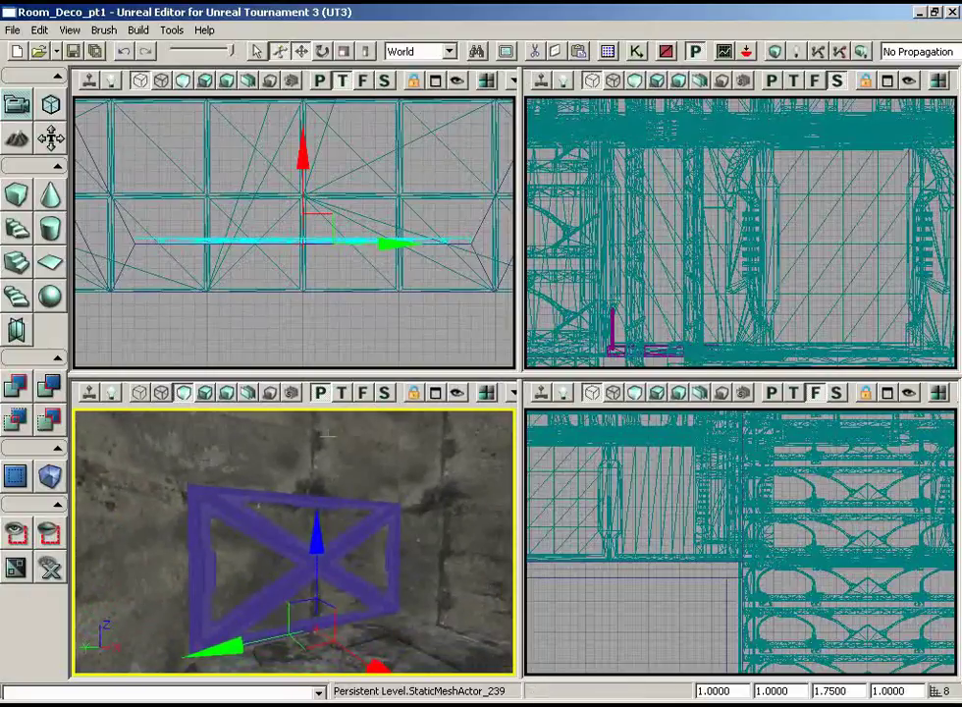
right_drag(378, 555, 352, 500)
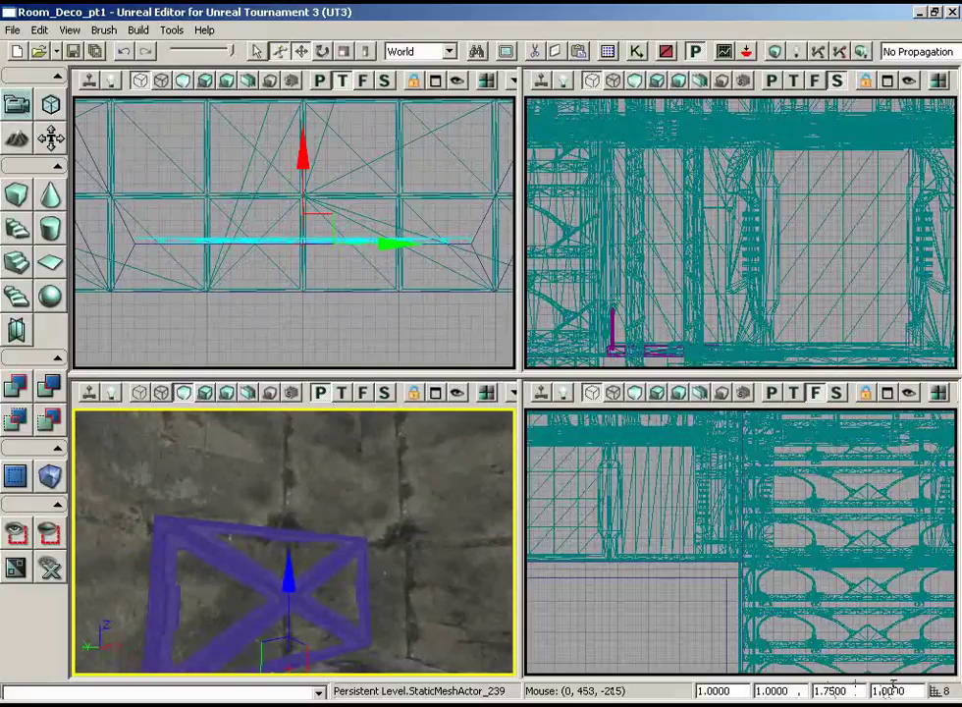
key(Return)
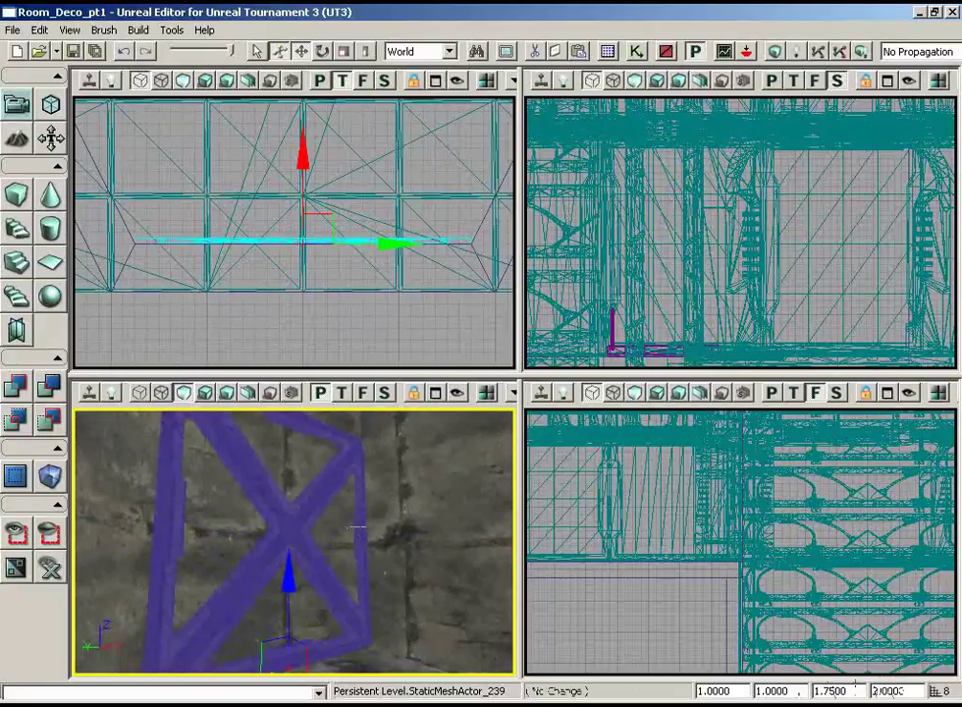
Duplicate the girder frame upward along the Z axis in the side view, stacking the copy on top of the original.
right_drag(357, 527, 218, 469)
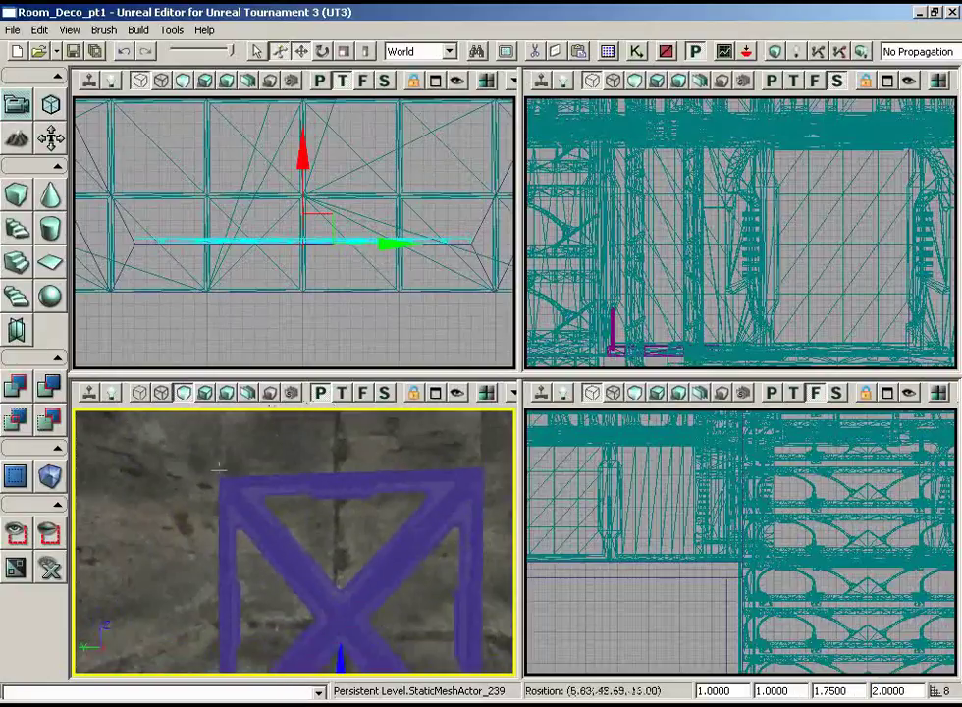
drag(217, 469, 229, 436)
scroll(741, 157, down, 6)
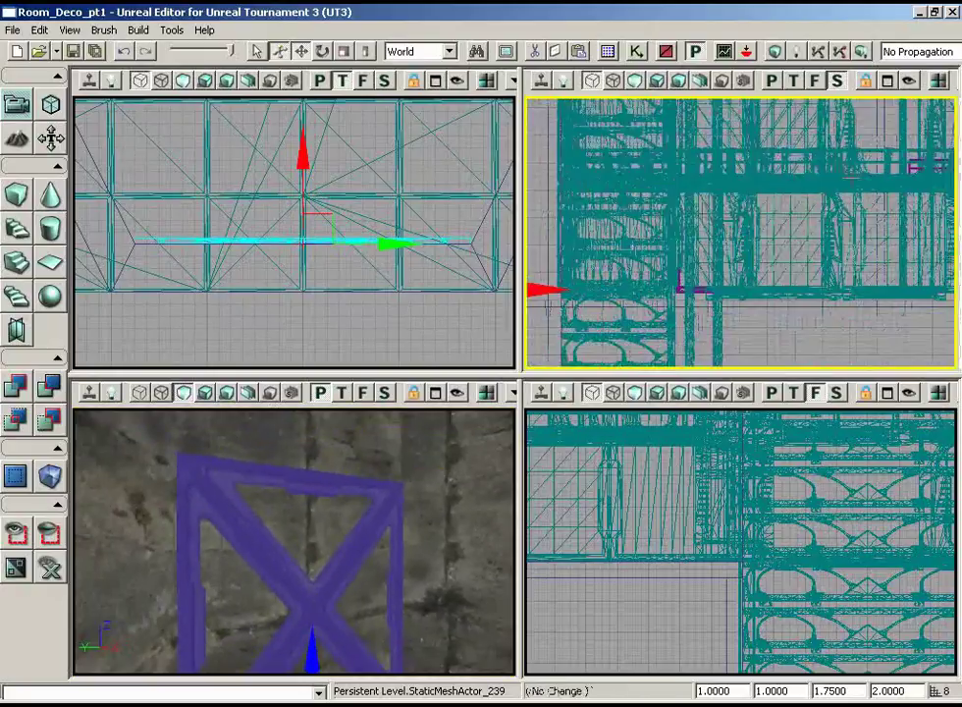
right_drag(741, 127, 524, 237)
scroll(525, 147, up, 2)
scroll(526, 100, up, 1)
scroll(524, 236, up, 3)
scroll(524, 236, down, 2)
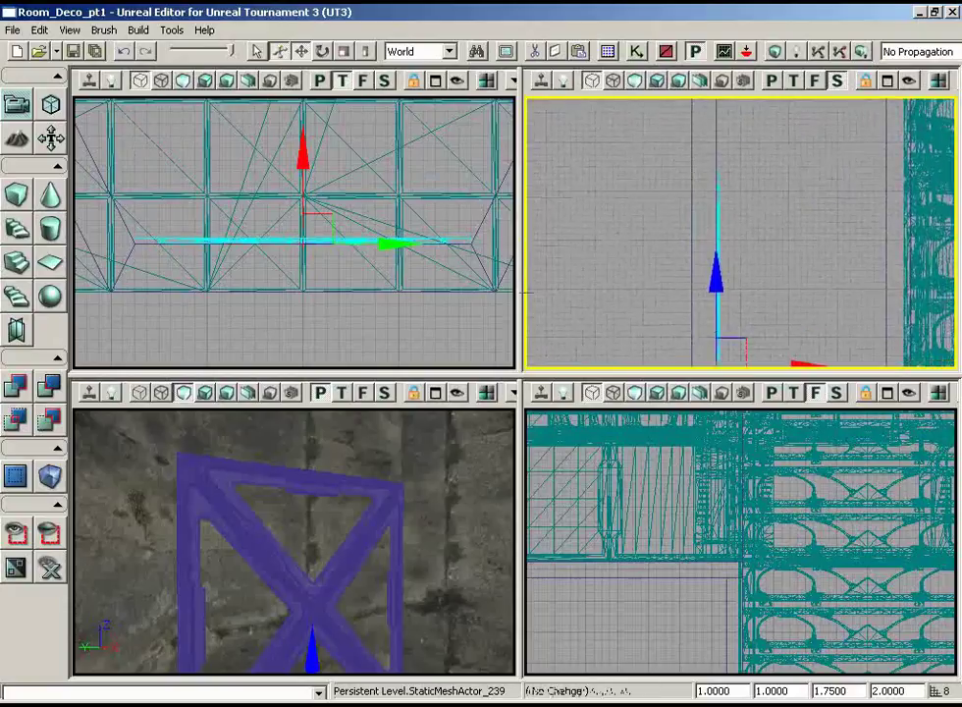
drag(723, 251, 720, 102)
right_drag(763, 274, 758, 184)
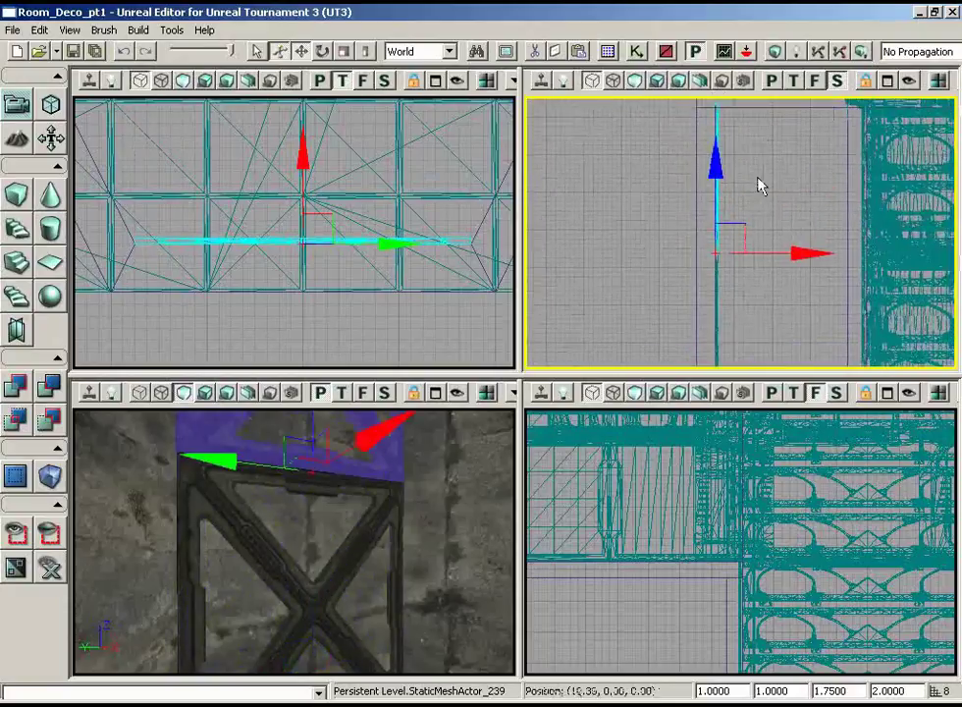
Align the upper girder frame's height with the lower one in the side view, and raise both frames to the ceiling line.
scroll(670, 322, up, 3)
right_drag(670, 322, 682, 378)
right_drag(276, 410, 264, 435)
click(757, 265)
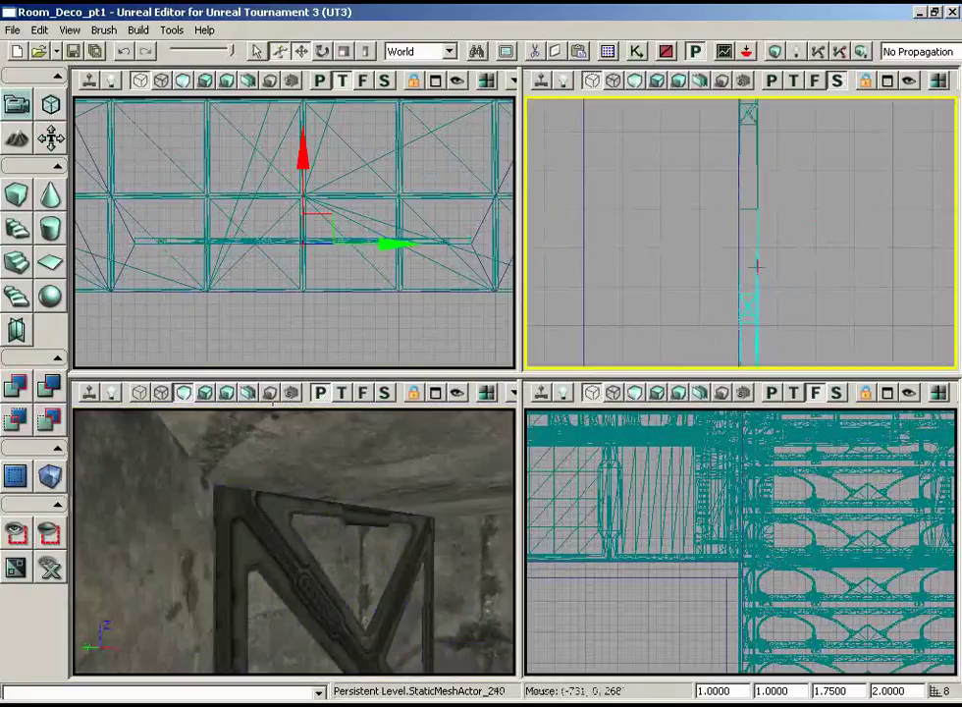
click(756, 175)
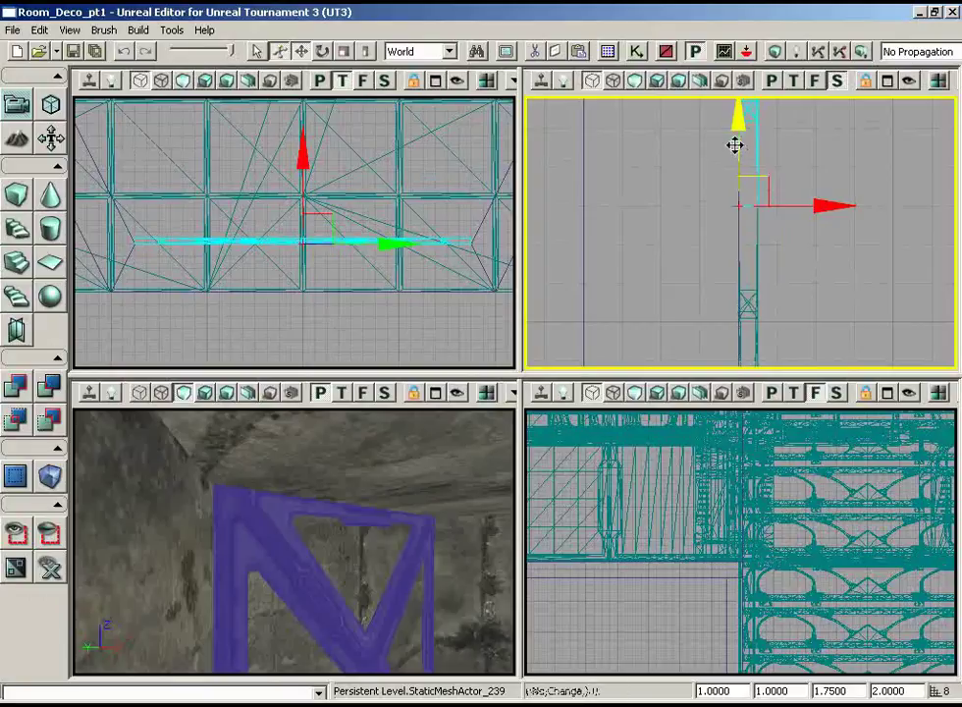
drag(735, 97, 733, 169)
drag(816, 260, 824, 375)
ctrl+click(750, 267)
mouse_move(715, 114)
mouse_down()
mouse_move(724, 139)
mouse_move(792, 102)
mouse_move(745, 102)
mouse_move(699, 118)
mouse_move(726, 150)
mouse_move(718, 96)
mouse_up()
Inspect the two stacked girder frames against the wall from top to bottom in the perspective view.
drag(393, 491, 324, 535)
drag(371, 673, 307, 582)
right_drag(308, 582, 437, 428)
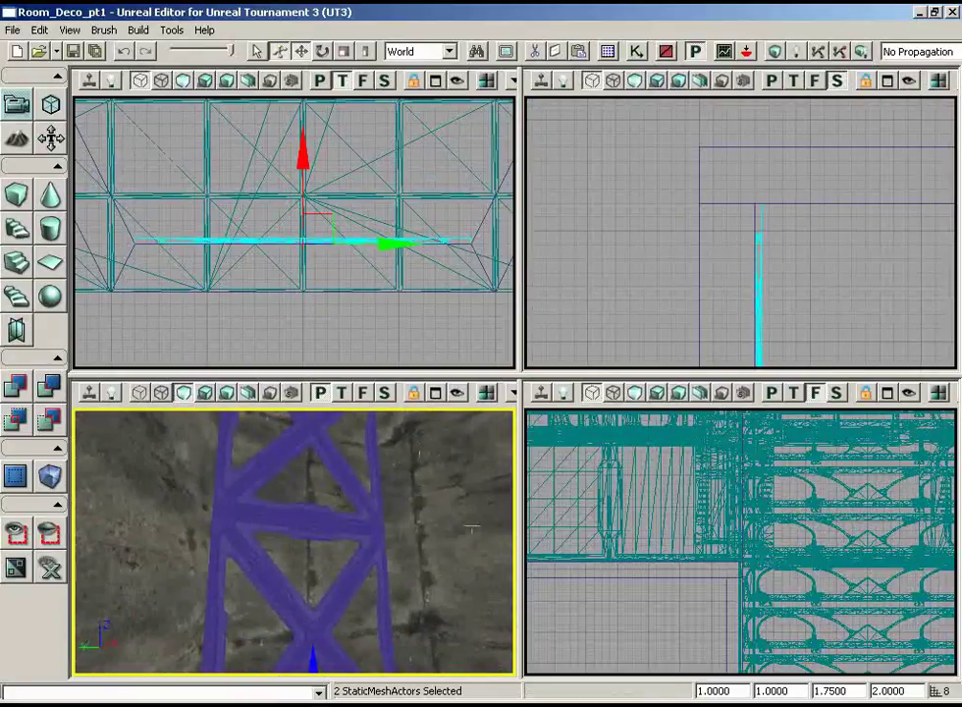
right_drag(424, 471, 438, 488)
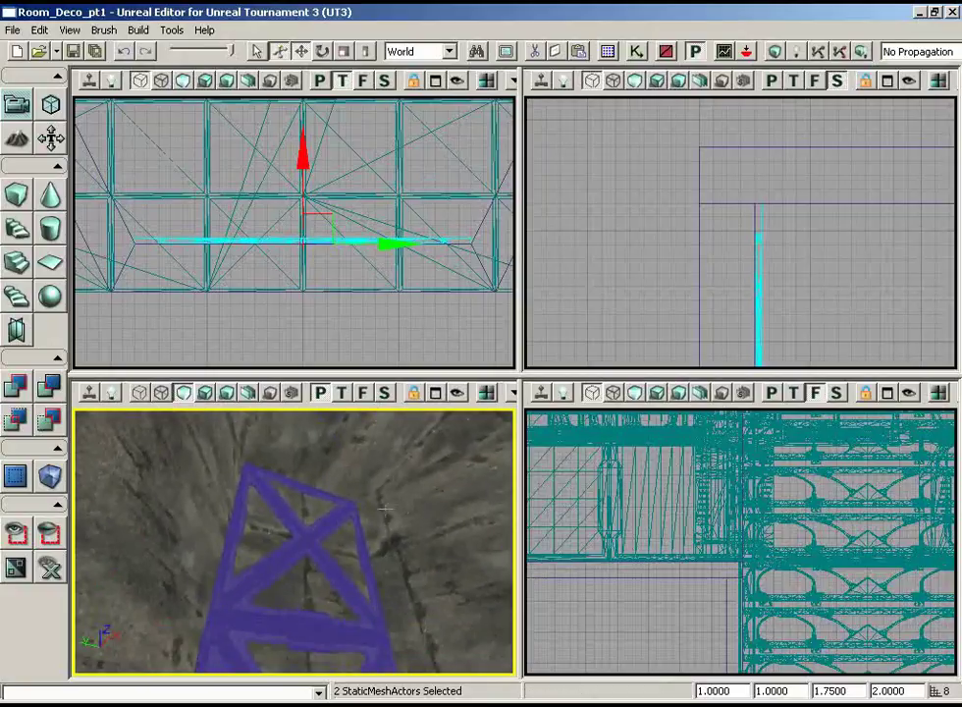
right_drag(385, 509, 349, 511)
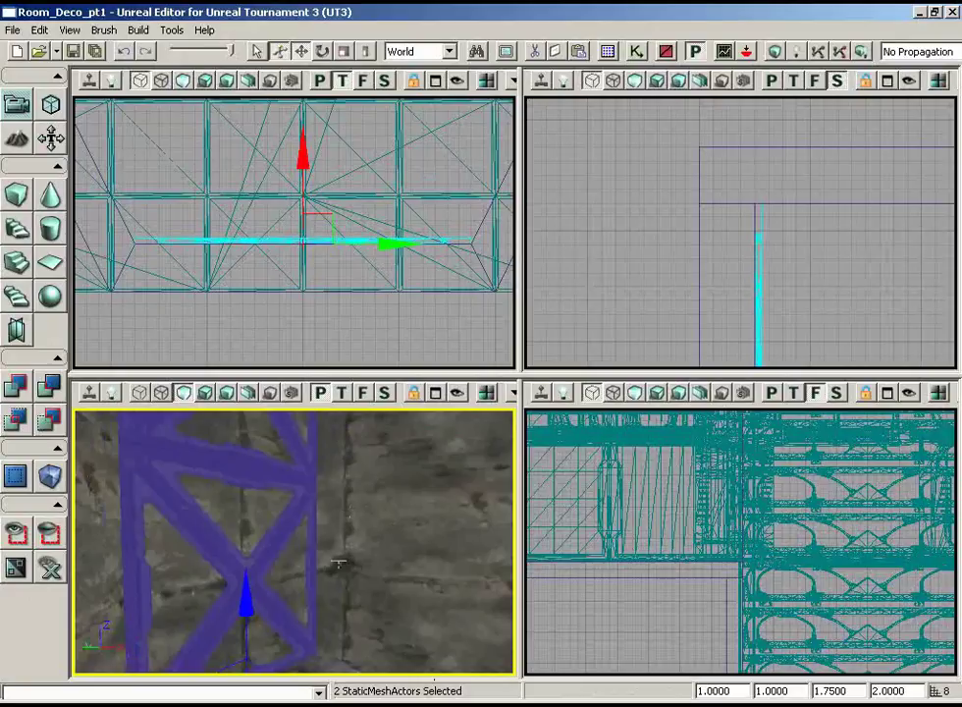
right_drag(338, 560, 514, 547)
drag(514, 548, 366, 411)
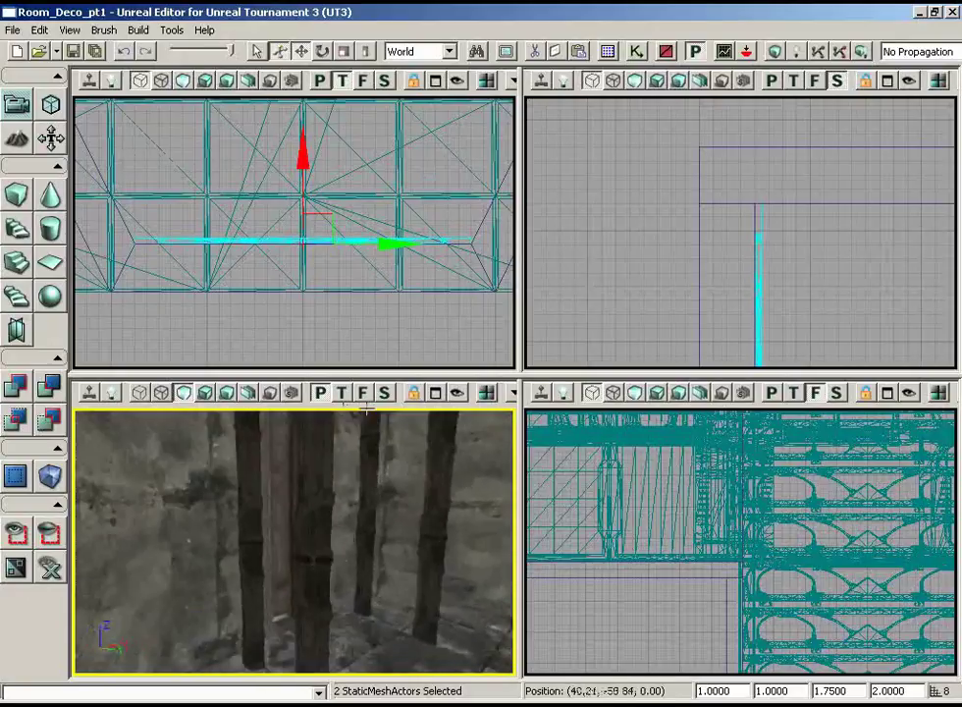
Duplicate the two stacked vertical pipe segments and move the copies beside the girder frame at the wall.
click(326, 580)
drag(329, 582, 398, 573)
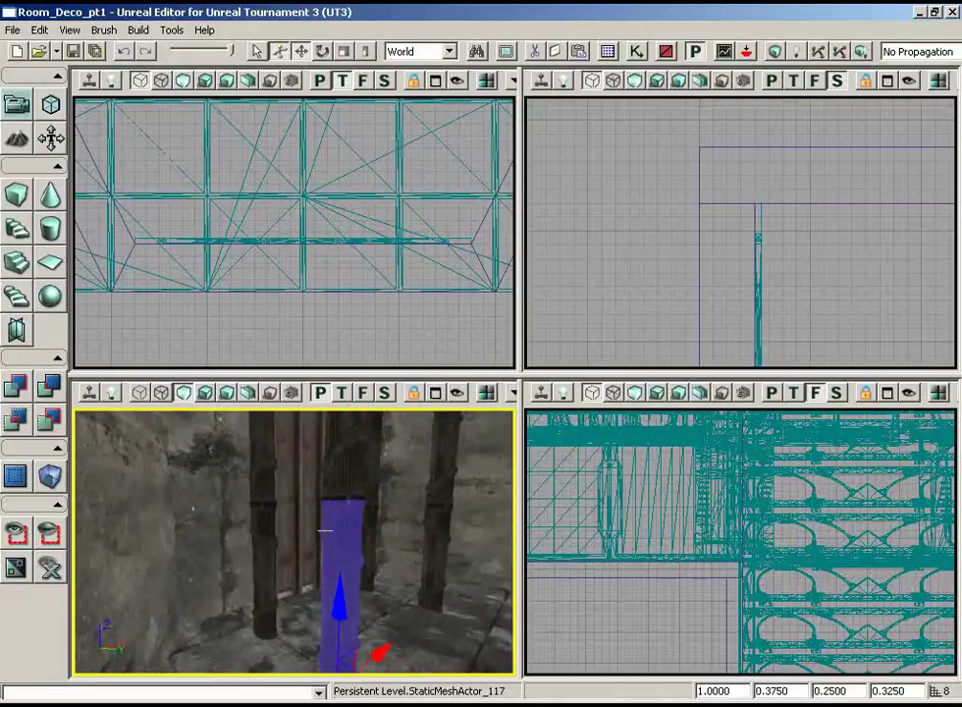
drag(326, 529, 358, 518)
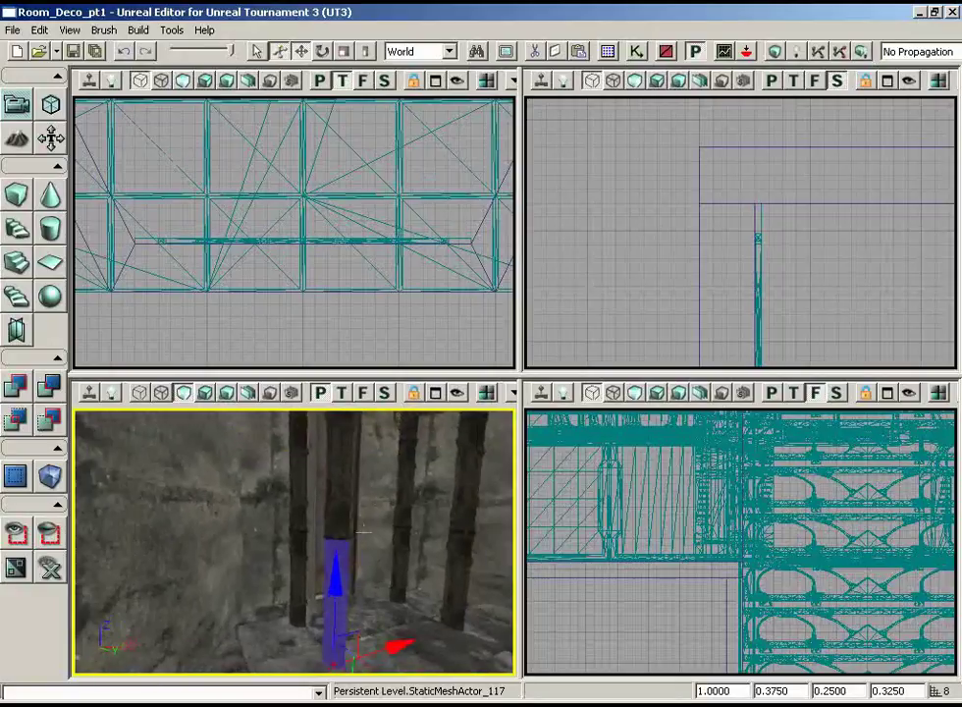
ctrl+click(339, 498)
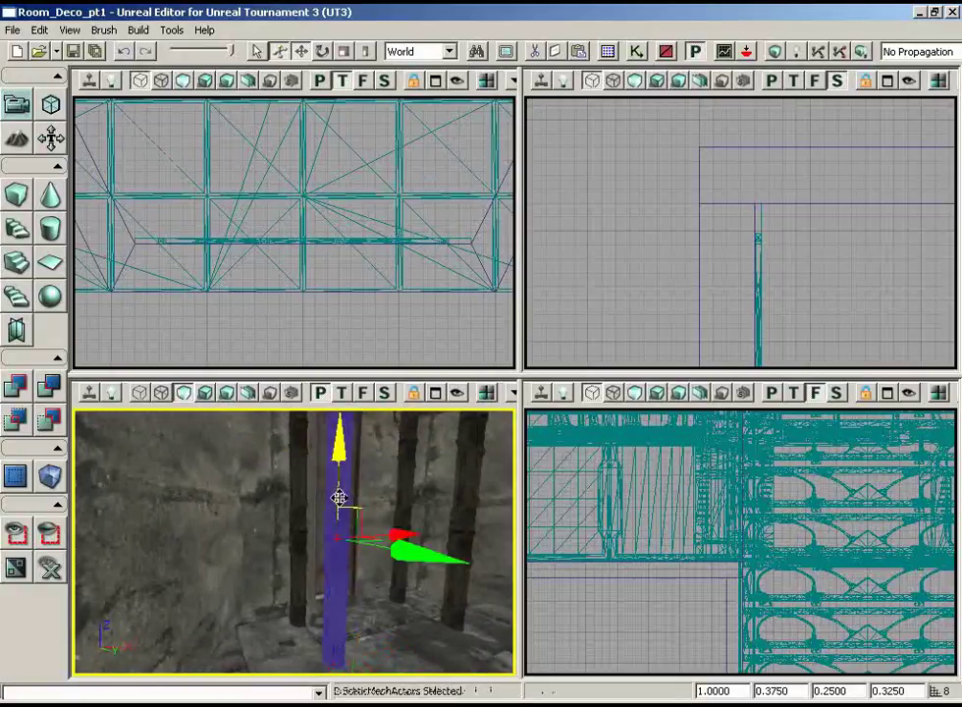
drag(337, 348, 189, 116)
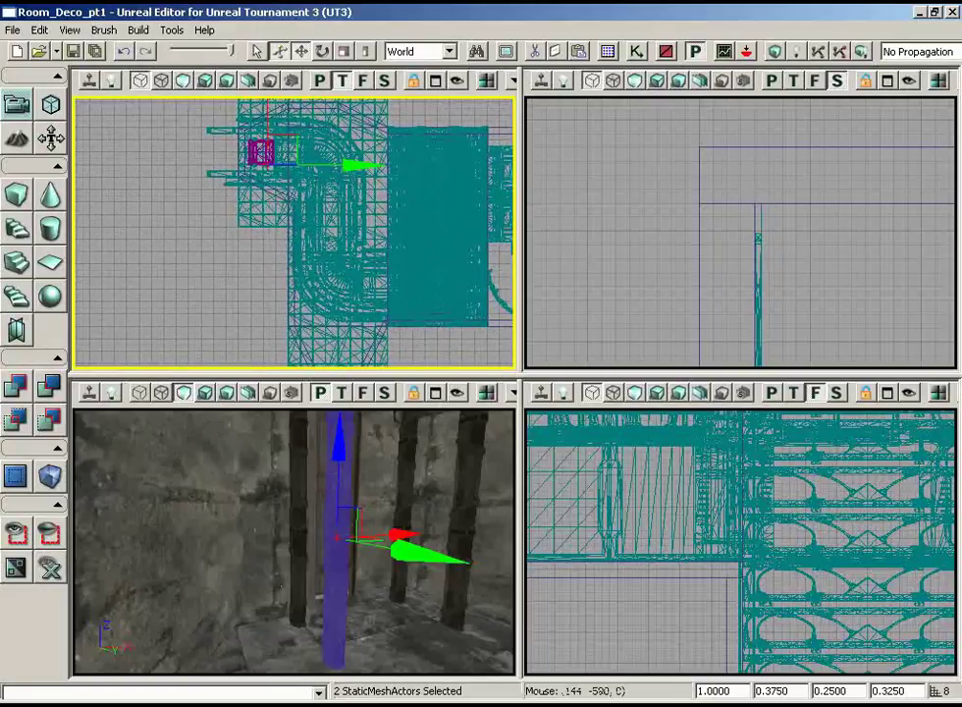
drag(284, 139, 336, 372)
scroll(410, 376, up, 5)
drag(471, 350, 518, 377)
scroll(517, 377, up, 3)
scroll(517, 377, up, 1)
drag(383, 581, 383, 352)
scroll(351, 230, up, 5)
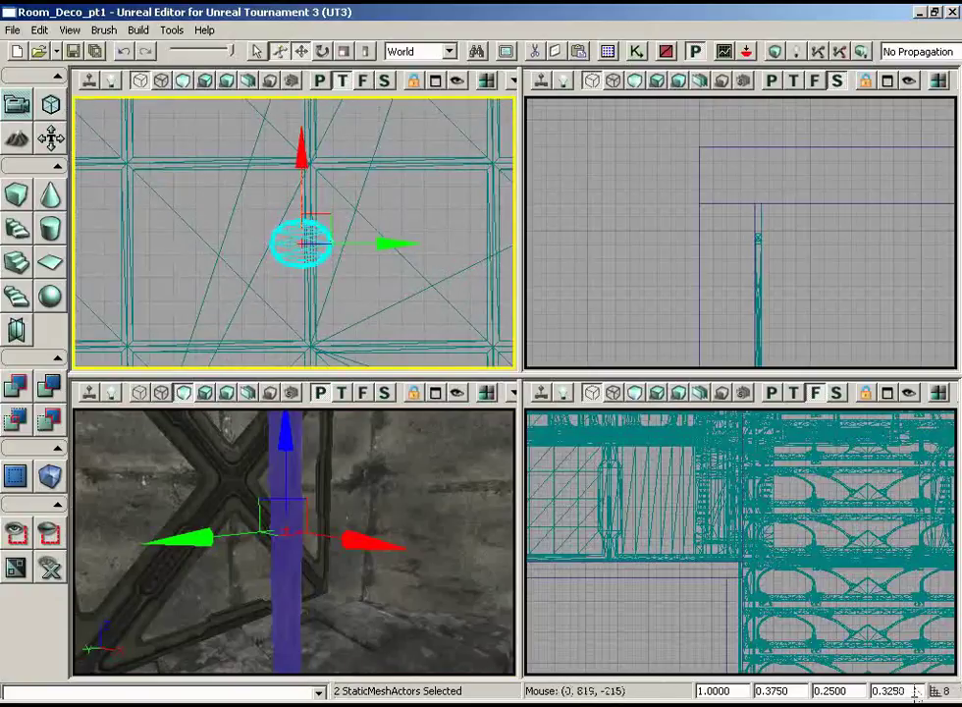
Set the Z, Y and X scale of both duplicated pipe segments to 1.
text(1)
key(Return)
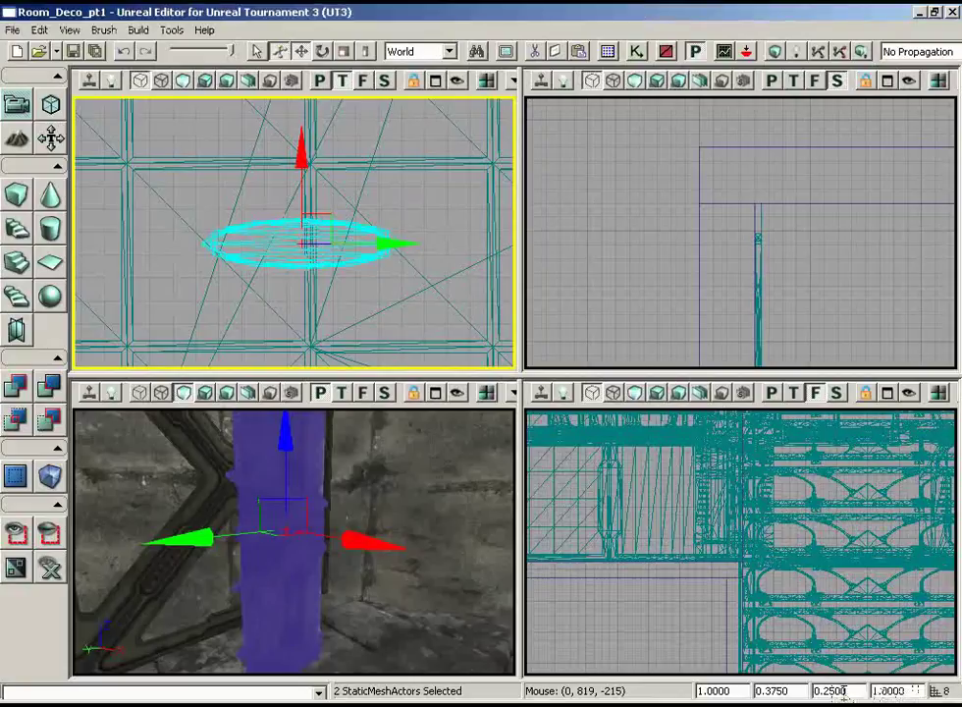
double_click(834, 690)
text(1)
key(Return)
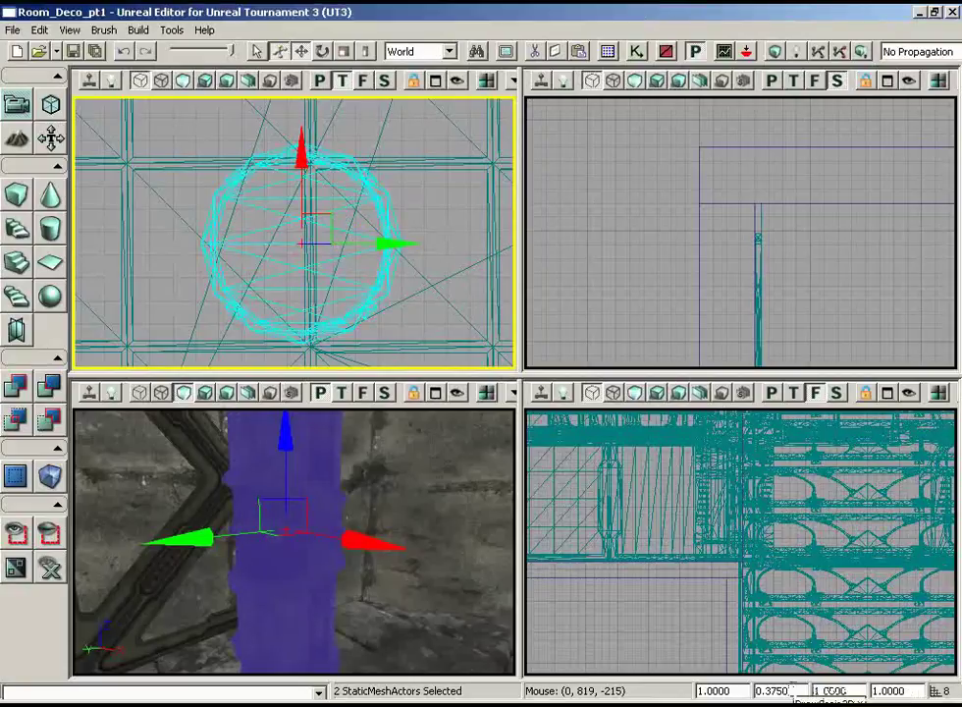
text(1)
key(Return)
Set the overall draw scale of both pipe segments to 0.5.
mouse_move(427, 582)
right_down()
mouse_move(367, 471)
mouse_move(376, 542)
mouse_move(421, 575)
right_up()
drag(421, 575, 424, 629)
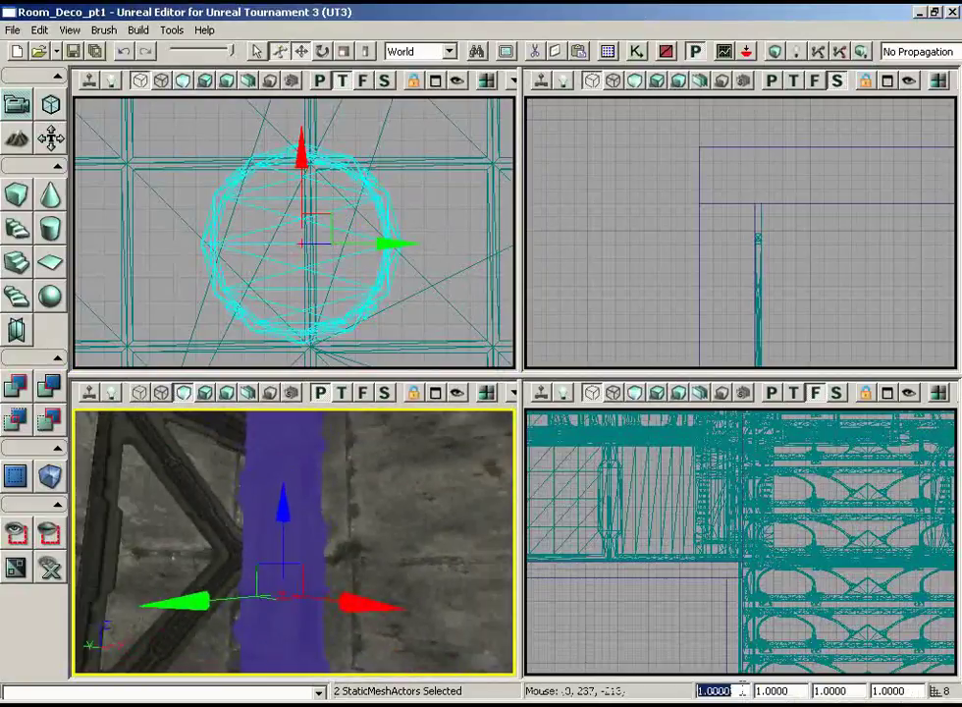
text(.5)
key(Return)
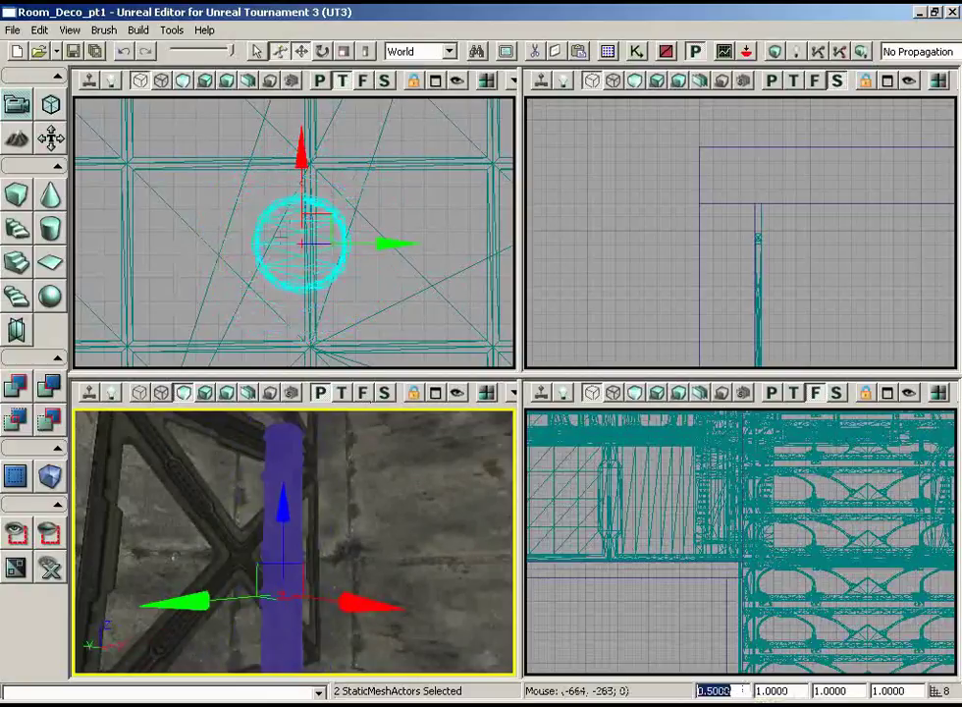
Select the upper pipe segment and adjust its height along the Z axis so its base meets the lower segment's end.
right_drag(393, 550, 376, 510)
click(320, 624)
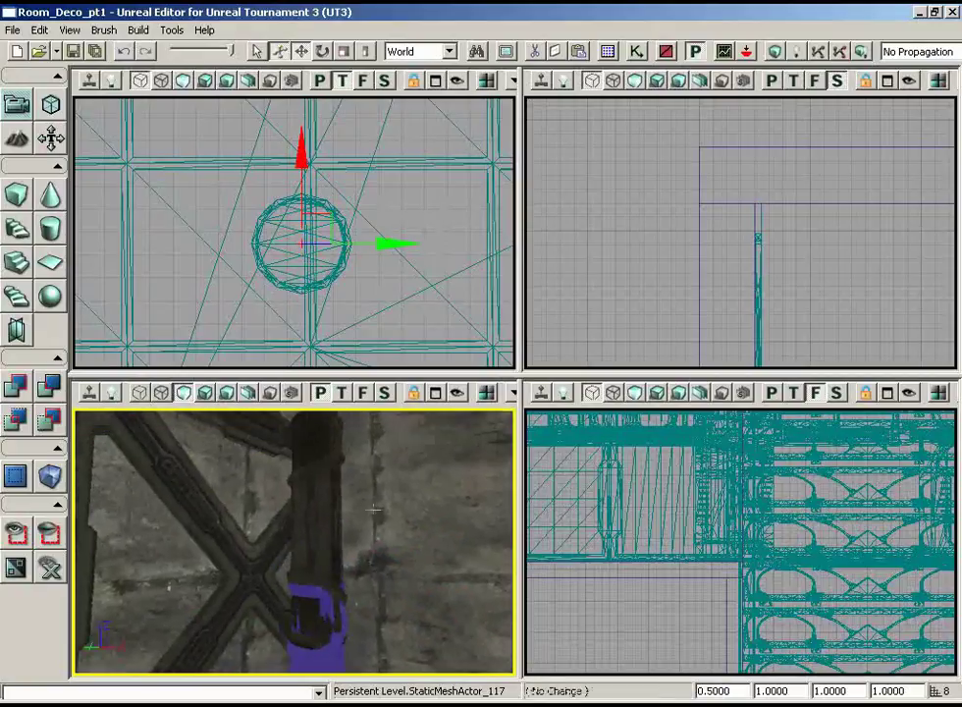
click(333, 510)
right_drag(399, 584, 393, 591)
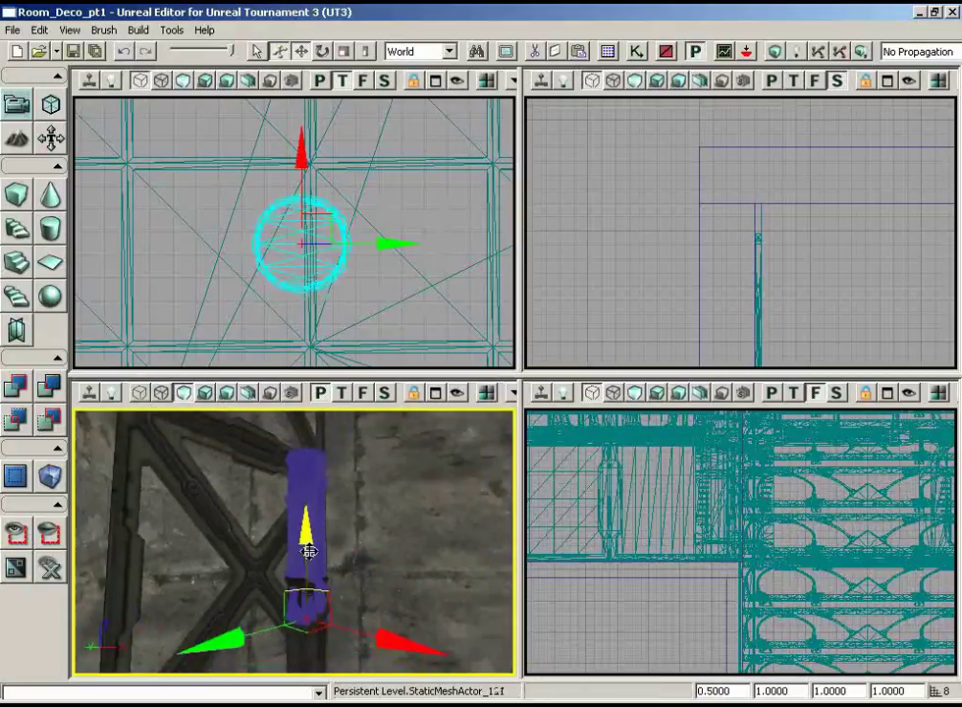
drag(307, 550, 307, 518)
right_drag(382, 579, 378, 594)
drag(379, 595, 375, 451)
right_drag(376, 451, 374, 439)
drag(317, 434, 315, 450)
Select both pipe segments together and examine their base at the floor and their joint in the side view.
scroll(576, 558, down, 5)
scroll(576, 557, down, 3)
right_drag(576, 557, 526, 455)
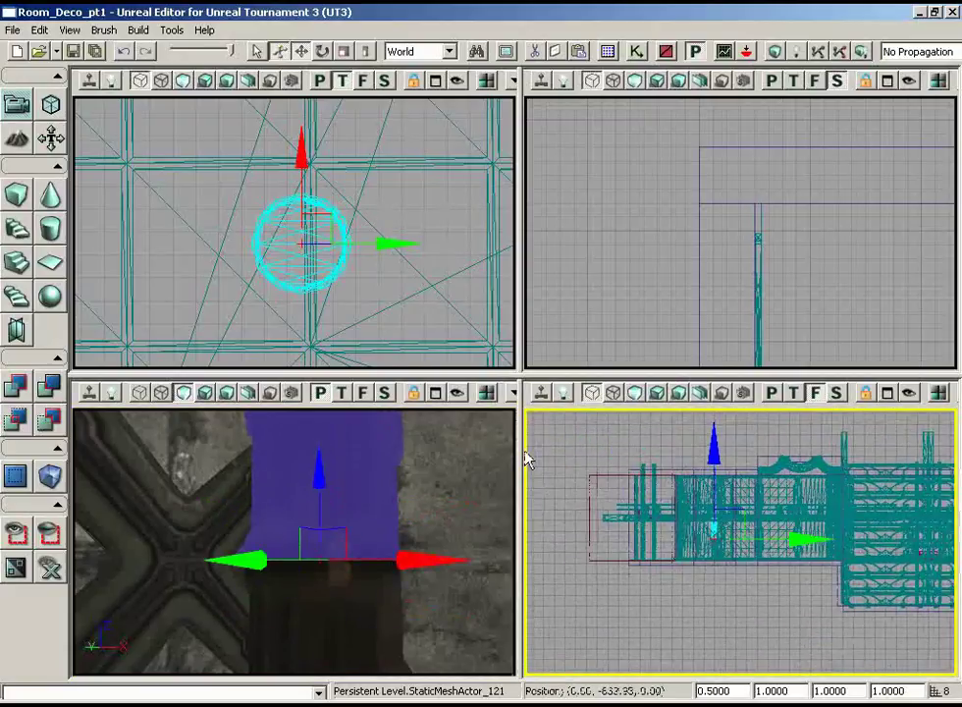
scroll(864, 295, down, 3)
mouse_move(863, 295)
right_down()
mouse_move(872, 330)
mouse_move(957, 374)
mouse_move(900, 359)
mouse_move(861, 297)
right_up()
scroll(861, 297, up, 2)
ctrl+click(690, 253)
right_drag(830, 251, 749, 371)
scroll(826, 287, up, 3)
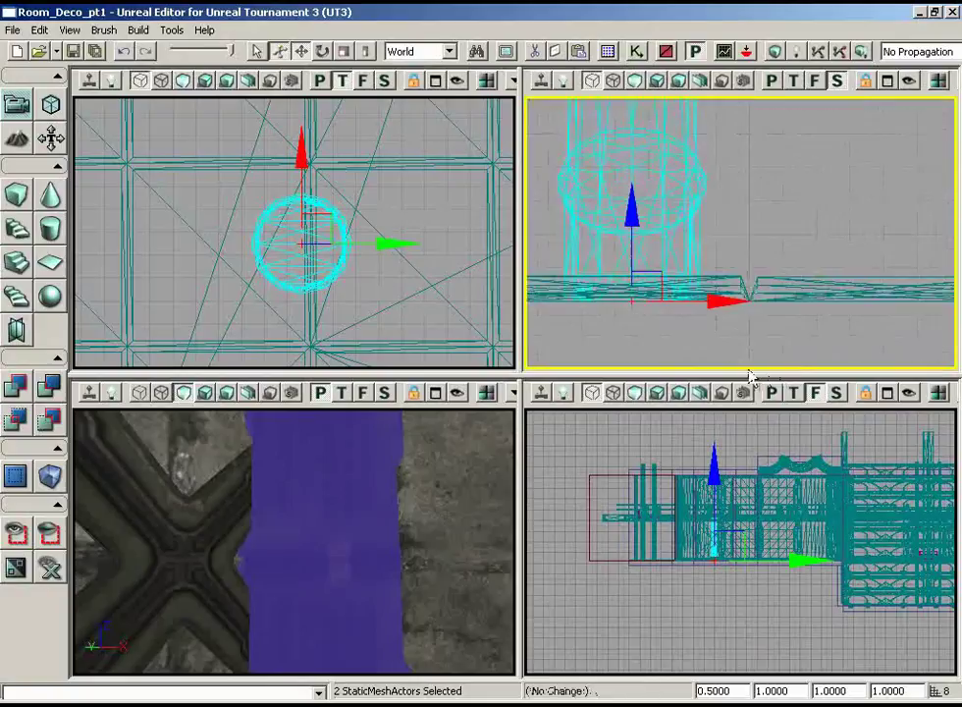
scroll(748, 262, down, 3)
right_drag(749, 262, 718, 144)
Move both pipe segments closer to the girder frame in the top view and shift them slightly along the Y axis.
mouse_move(432, 555)
right_down()
mouse_move(435, 522)
mouse_move(432, 545)
right_up()
scroll(412, 294, down, 5)
right_drag(452, 366, 426, 359)
scroll(433, 333, up, 1)
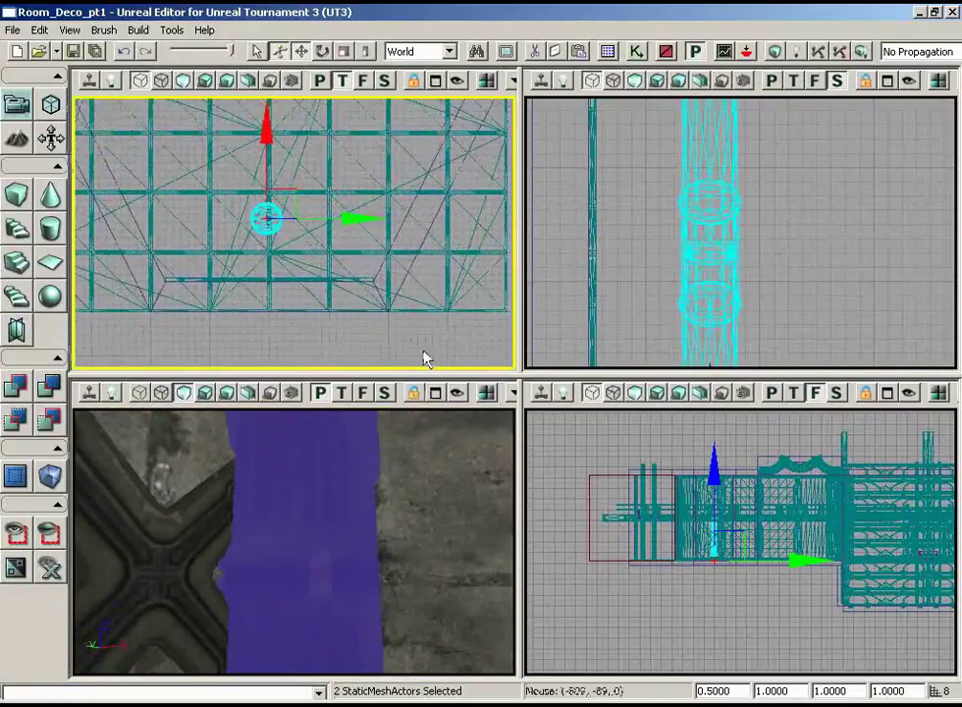
drag(297, 195, 289, 211)
drag(327, 571, 326, 542)
drag(359, 231, 365, 230)
drag(350, 541, 296, 642)
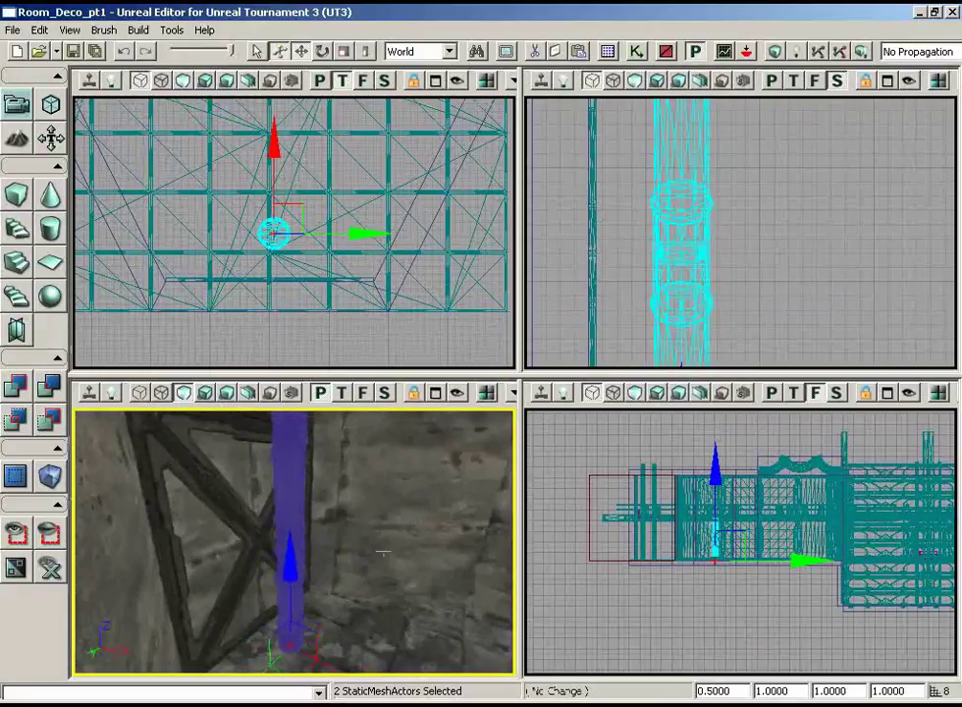
Select only the upper pipe segment and locate its static mesh in the Generic Browser.
right_drag(383, 552, 365, 472)
drag(338, 638, 390, 528)
click(292, 551)
mouse_move(287, 551)
mouse_down()
mouse_move(282, 561)
mouse_move(270, 557)
mouse_up()
right_drag(324, 550, 363, 569)
drag(380, 549, 340, 562)
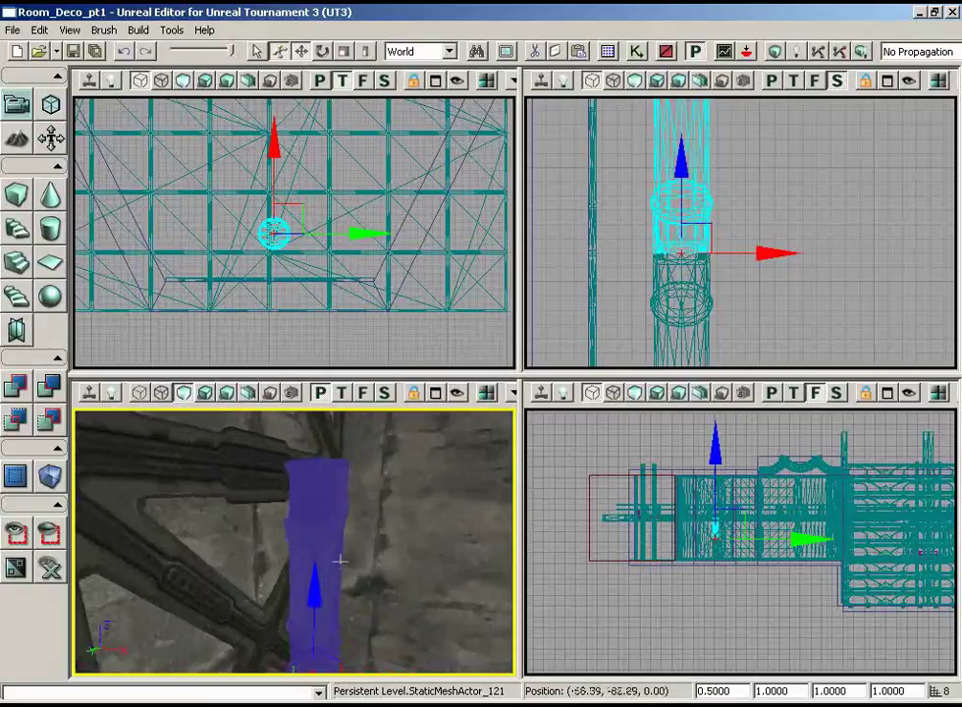
right_click(315, 498)
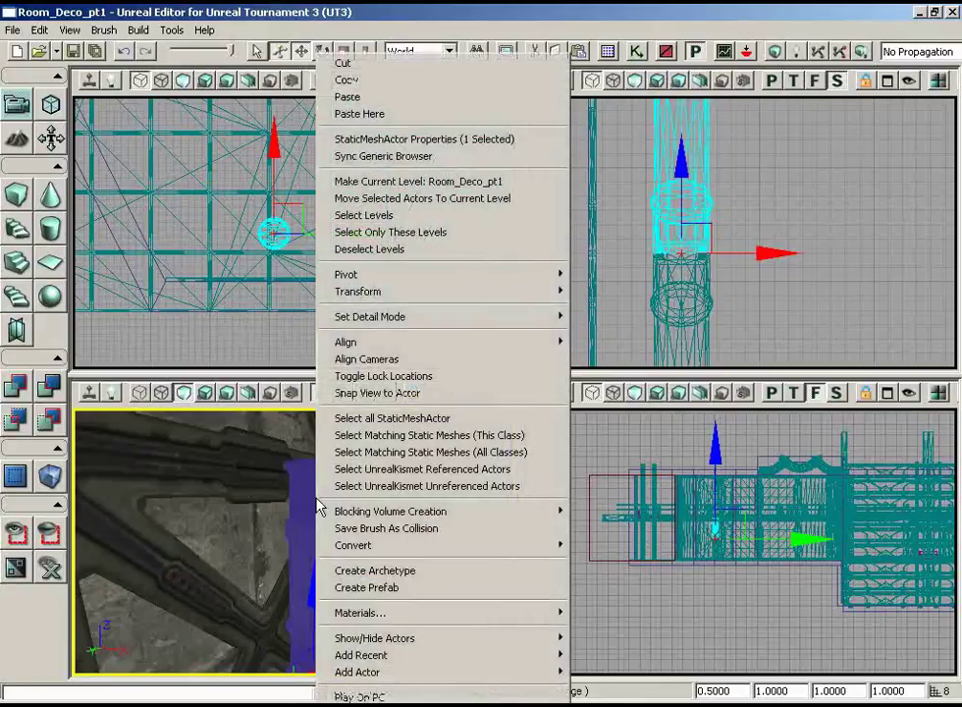
click(389, 161)
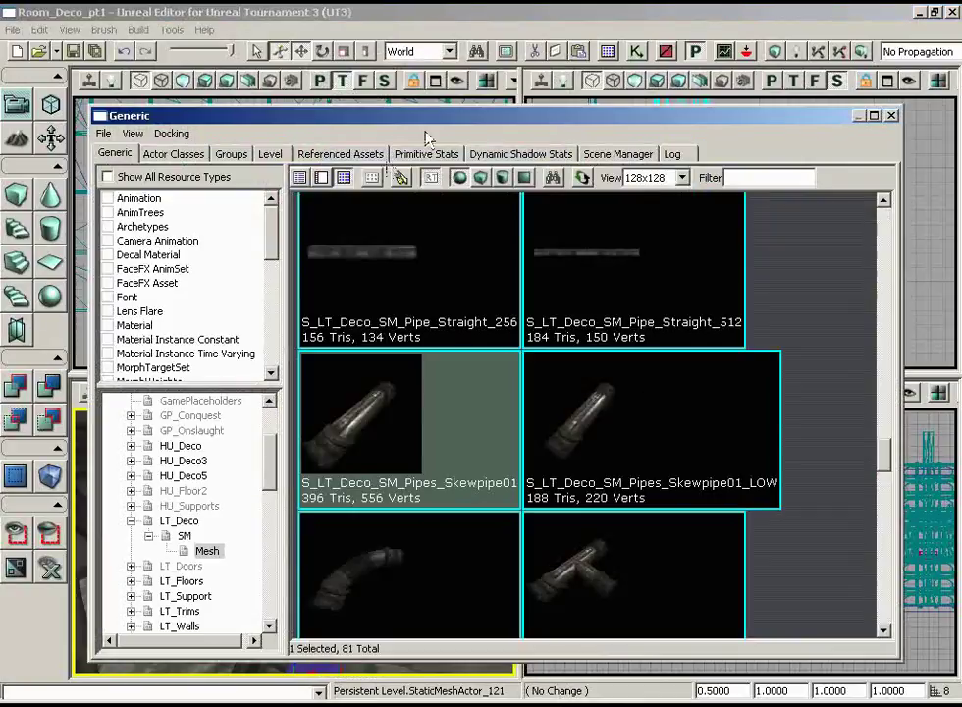
Choose the S_LT_Deco_SM_Pipes_Skewpipe04_LOW static mesh from the LT_Deco package and close the Generic Browser.
drag(427, 123, 434, 66)
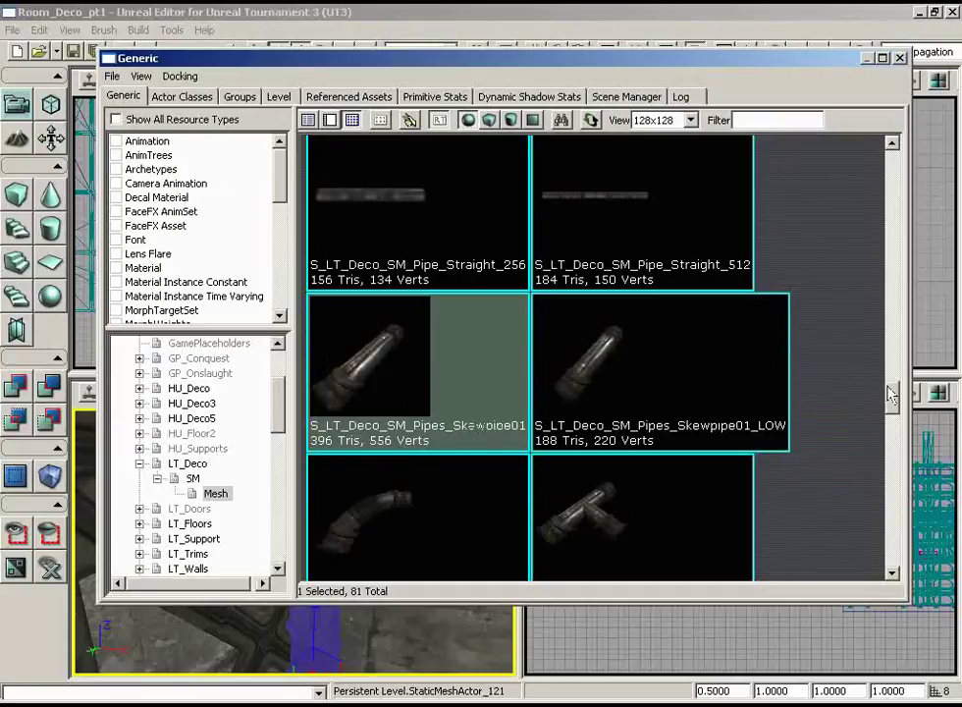
drag(891, 393, 893, 435)
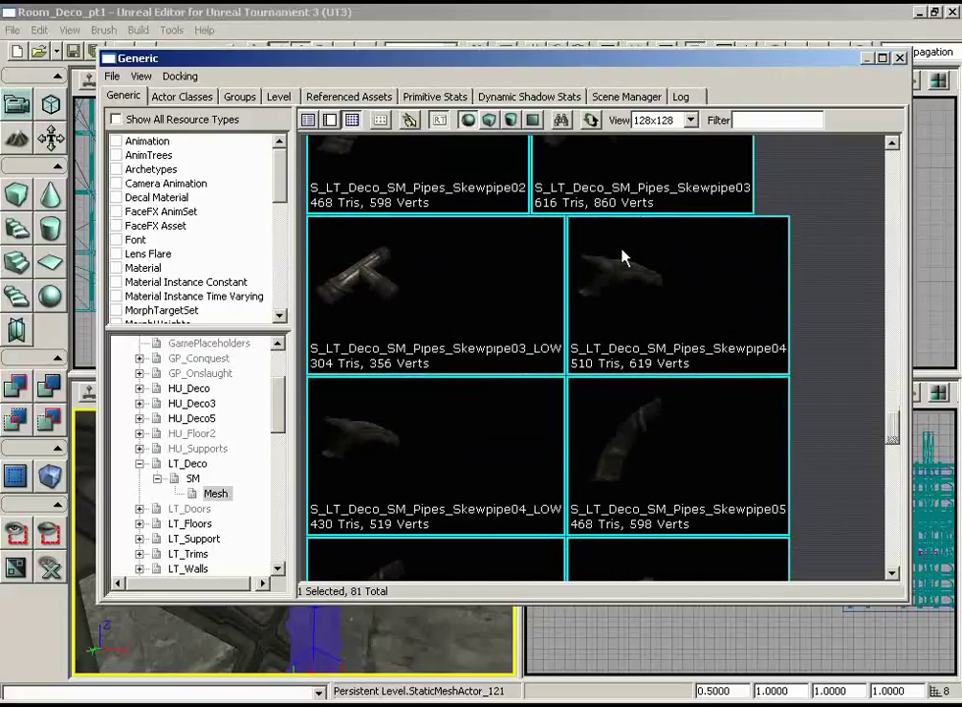
click(344, 455)
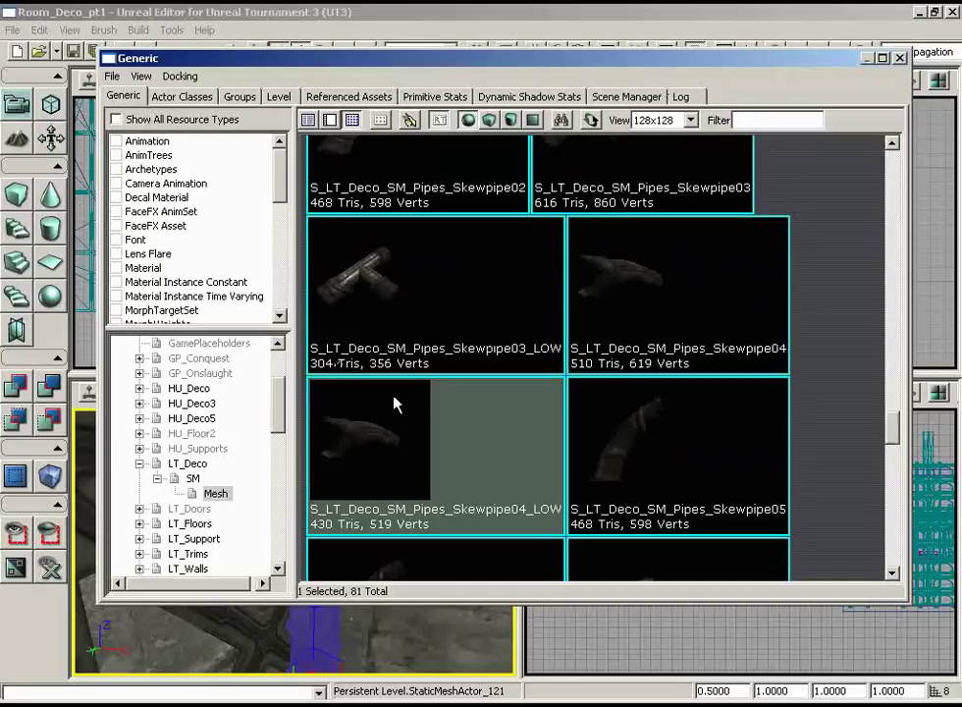
click(899, 58)
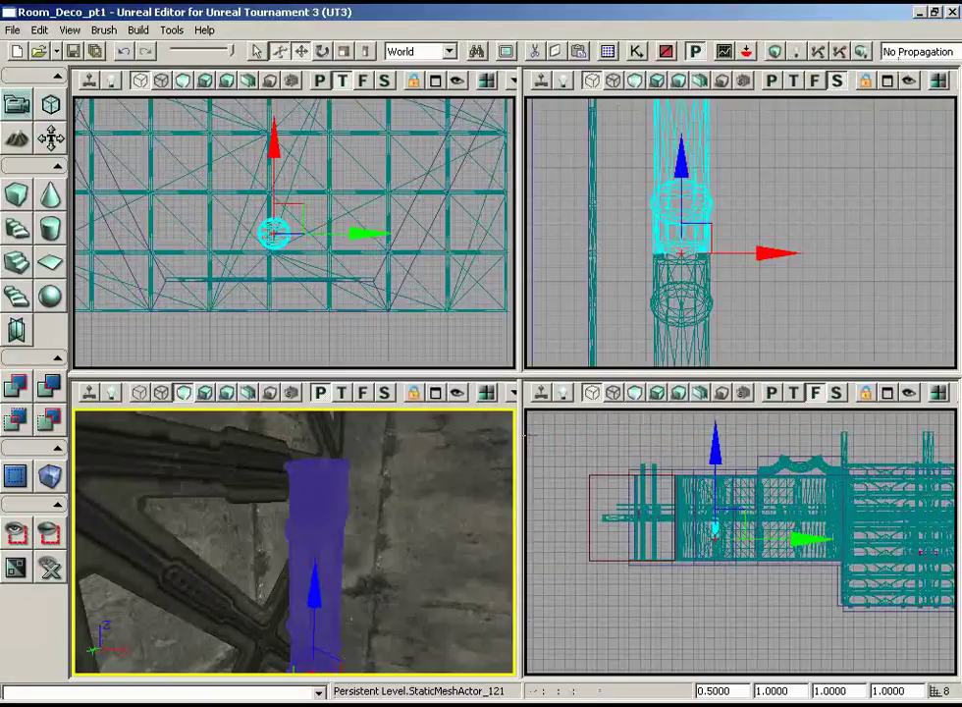
Add the Skewpipe04_LOW static mesh to the level at the top end of the upper pipe segment.
right_drag(354, 458, 370, 606)
drag(370, 606, 359, 585)
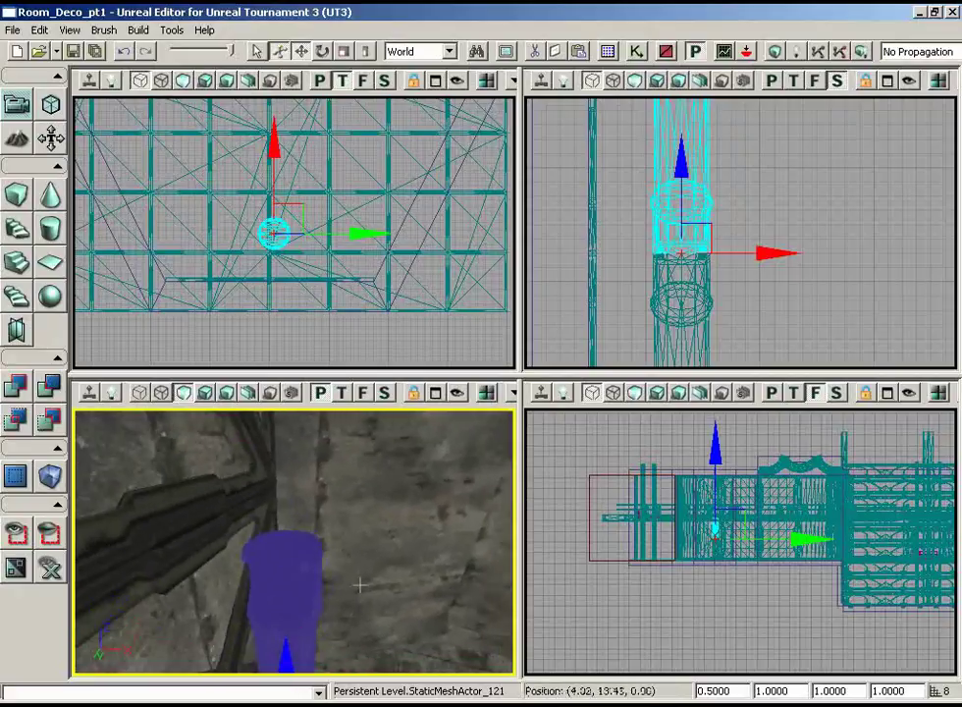
right_click(292, 539)
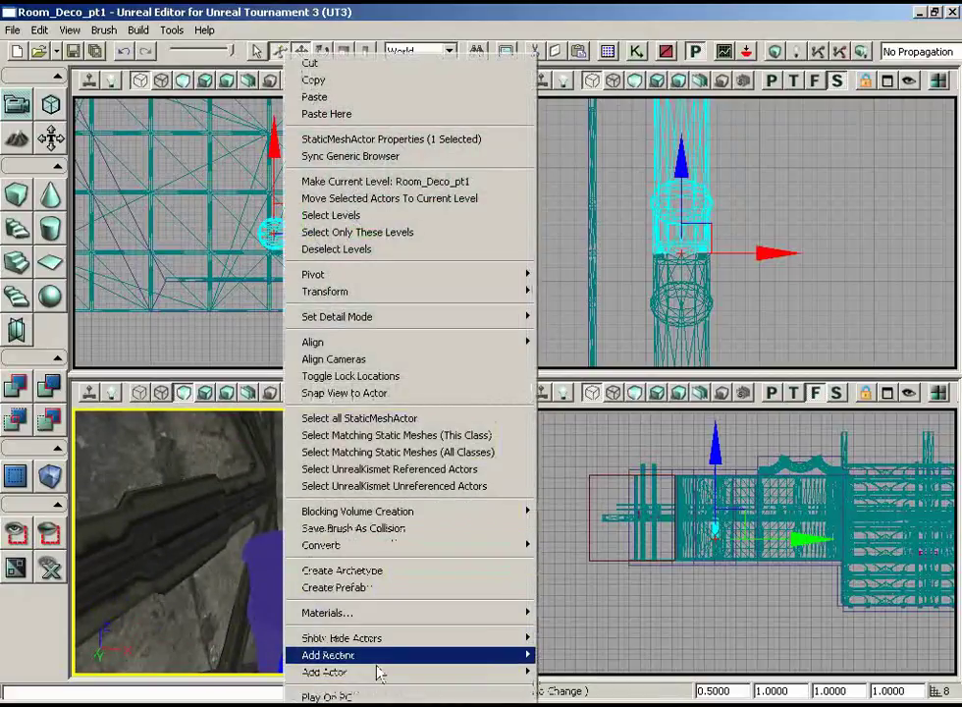
mouse_move(375, 676)
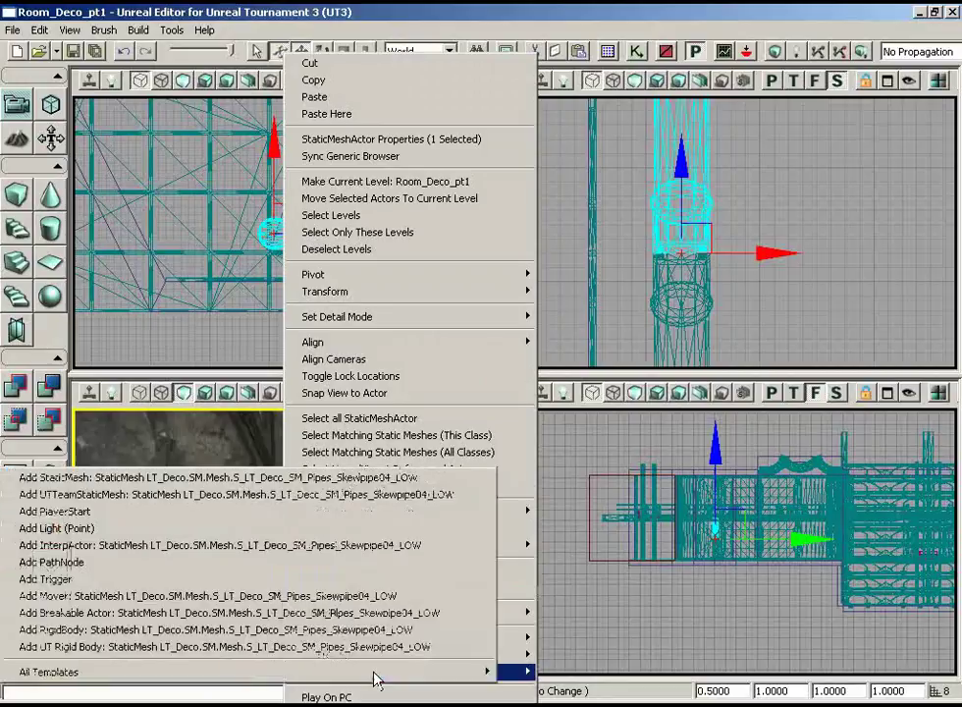
click(280, 477)
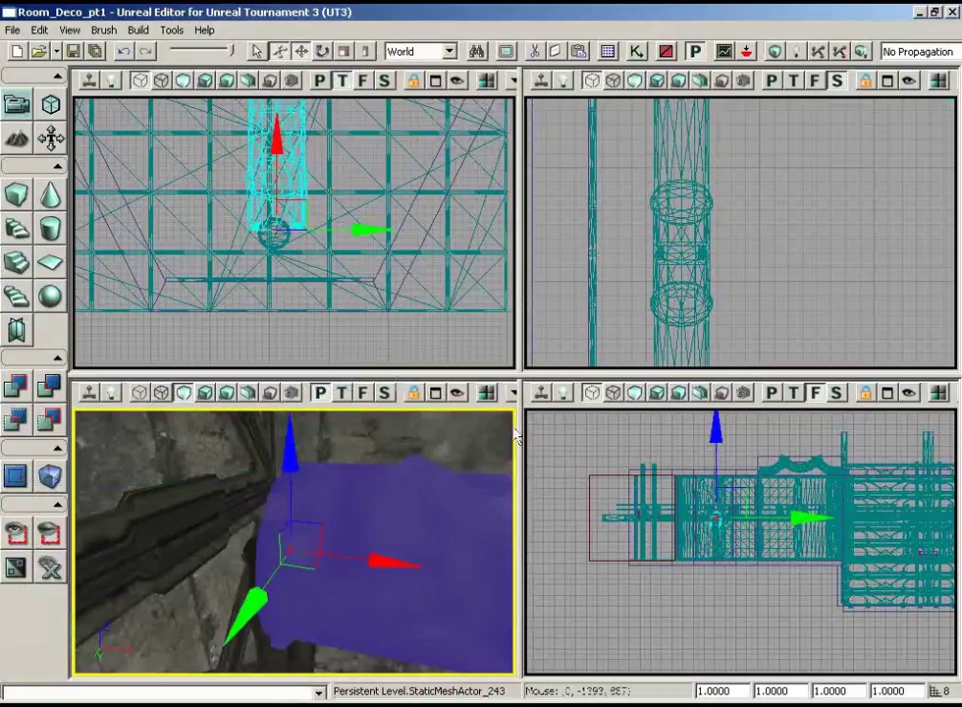
right_drag(386, 478, 333, 430)
drag(333, 429, 348, 511)
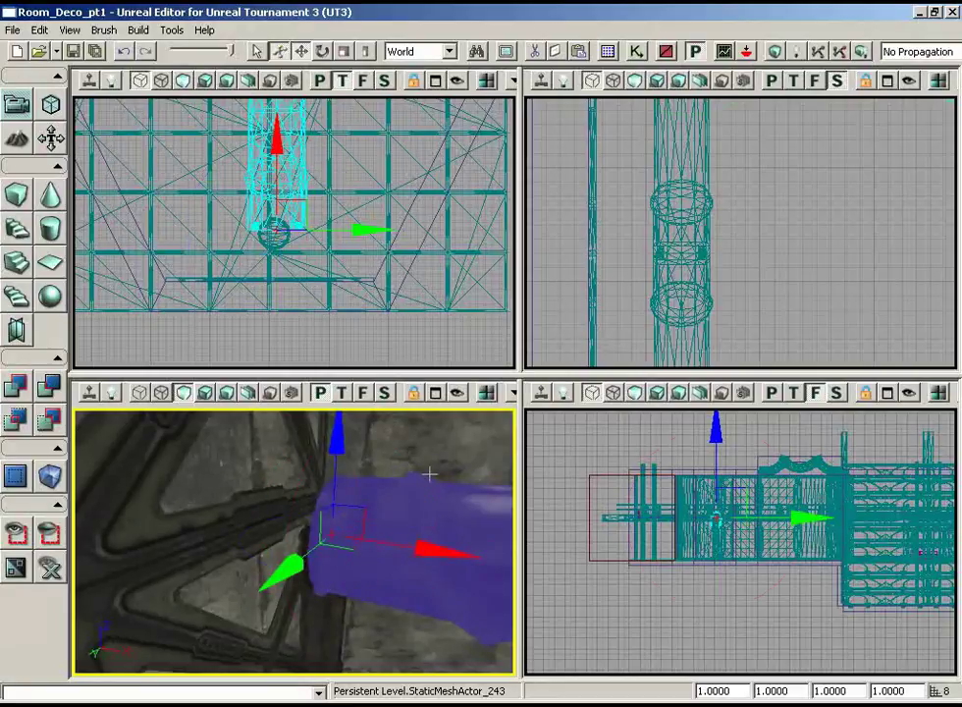
Rotate the new skewed pipe mesh upright so it points up from the vertical pipe.
key(space)
drag(420, 467, 77, 410)
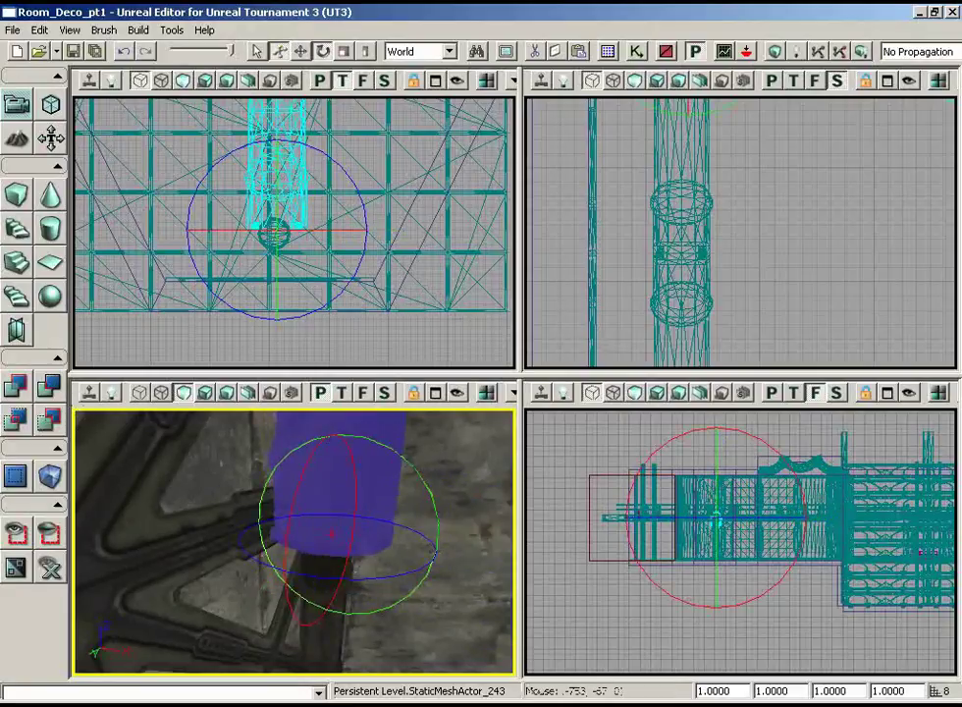
mouse_move(423, 329)
mouse_down()
mouse_move(422, 312)
mouse_move(425, 322)
mouse_up()
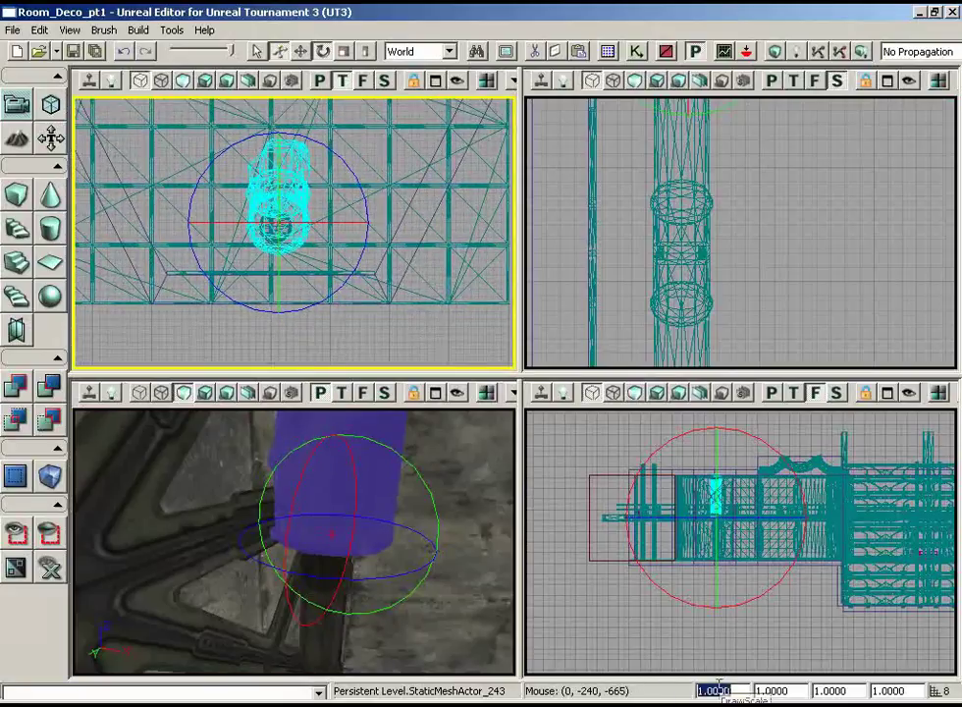
Set the skewed pipe mesh's draw scale to 0.5 and move it toward the vertical pipe's centre in the top view.
key(Return)
drag(424, 355, 397, 114)
key(space)
key(space)
drag(257, 237, 301, 113)
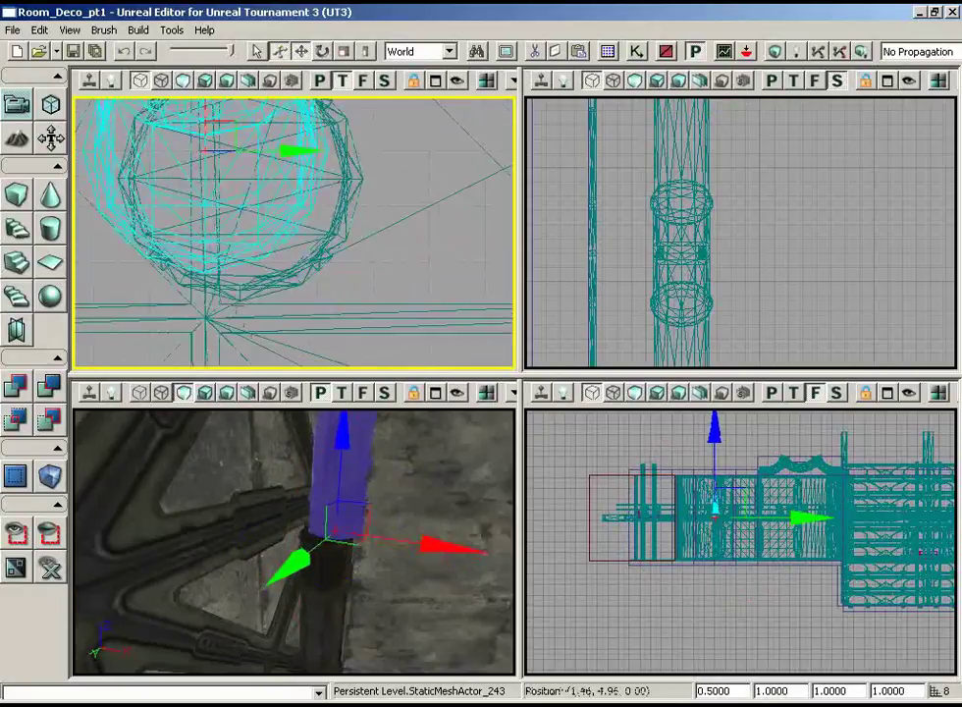
Select both vertical pipe segments and align them to the grid.
drag(338, 574, 342, 635)
ctrl+click(333, 514)
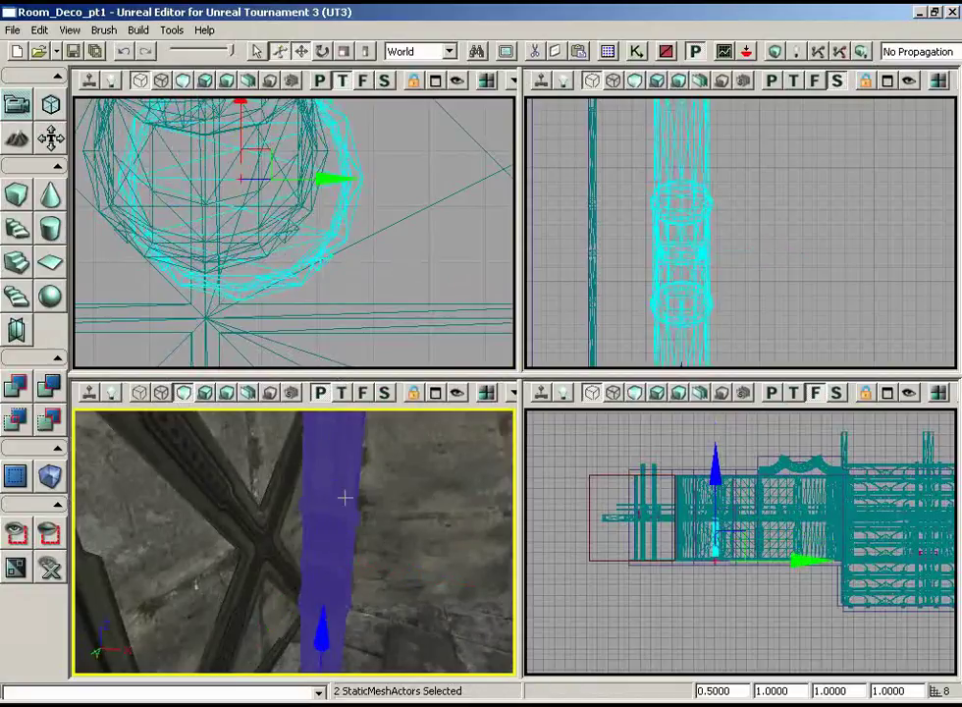
right_click(325, 474)
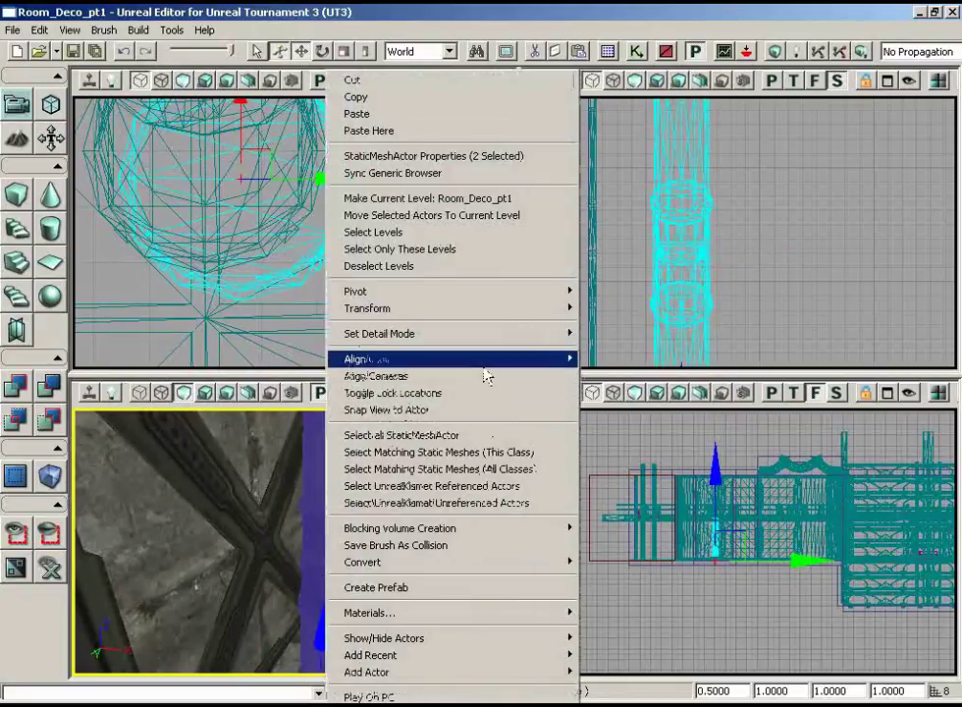
mouse_move(484, 364)
click(636, 395)
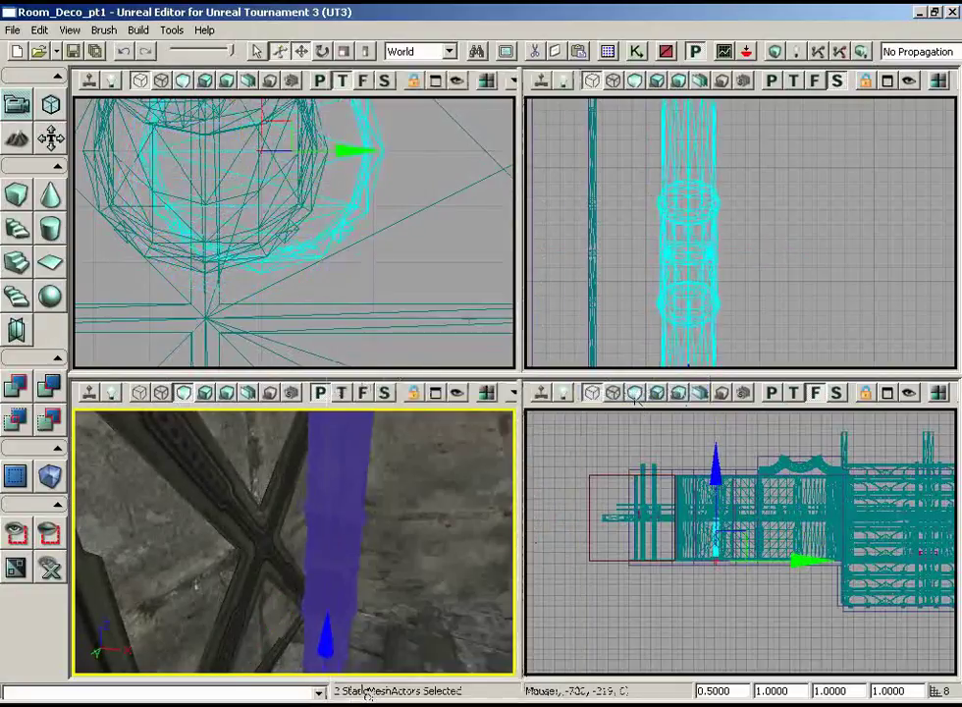
Line the vertical pipe segments up with the skewed pipe mesh so they share one axis in the top view.
drag(400, 228, 376, 118)
drag(364, 239, 314, 237)
drag(345, 422, 431, 530)
ctrl+click(320, 556)
click(432, 531)
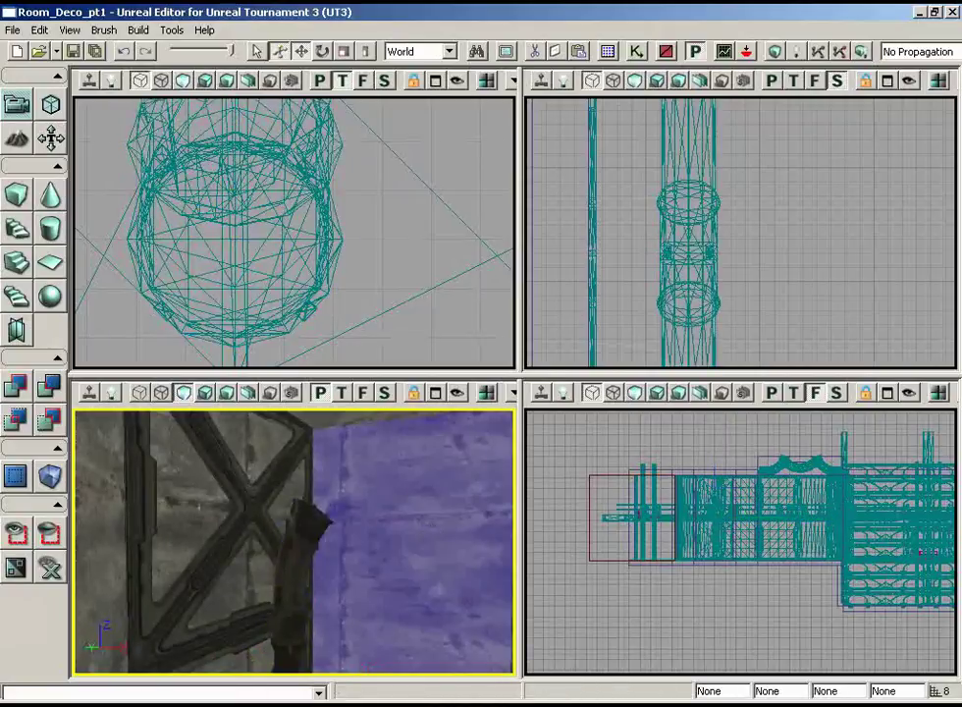
Select the skewed pipe mesh and rotate a duplicate of it upside down.
click(292, 557)
drag(292, 556, 399, 610)
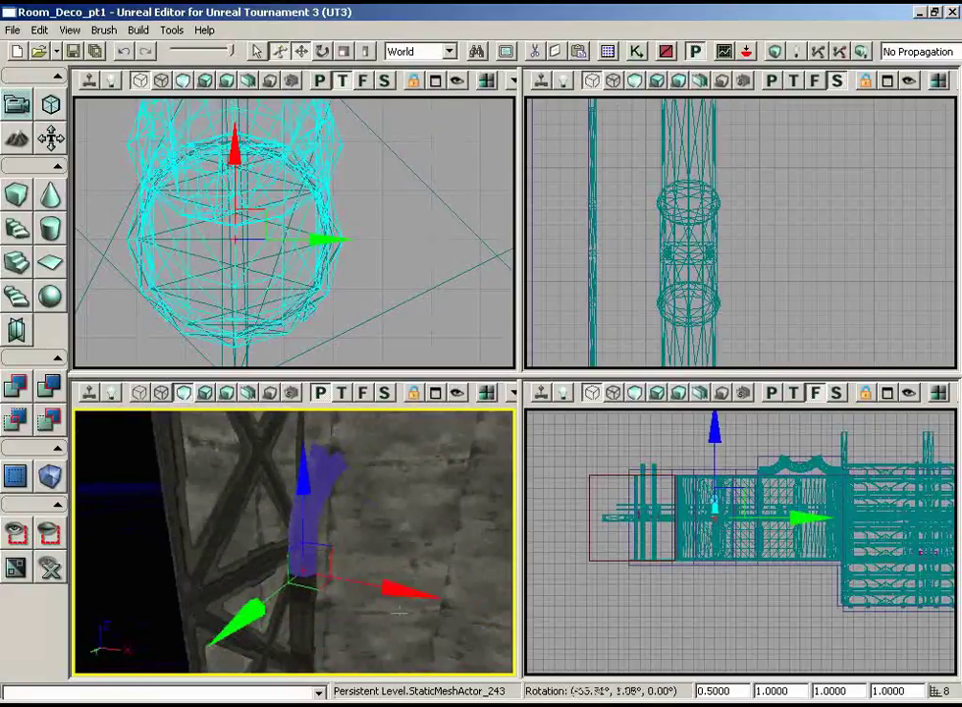
key(space)
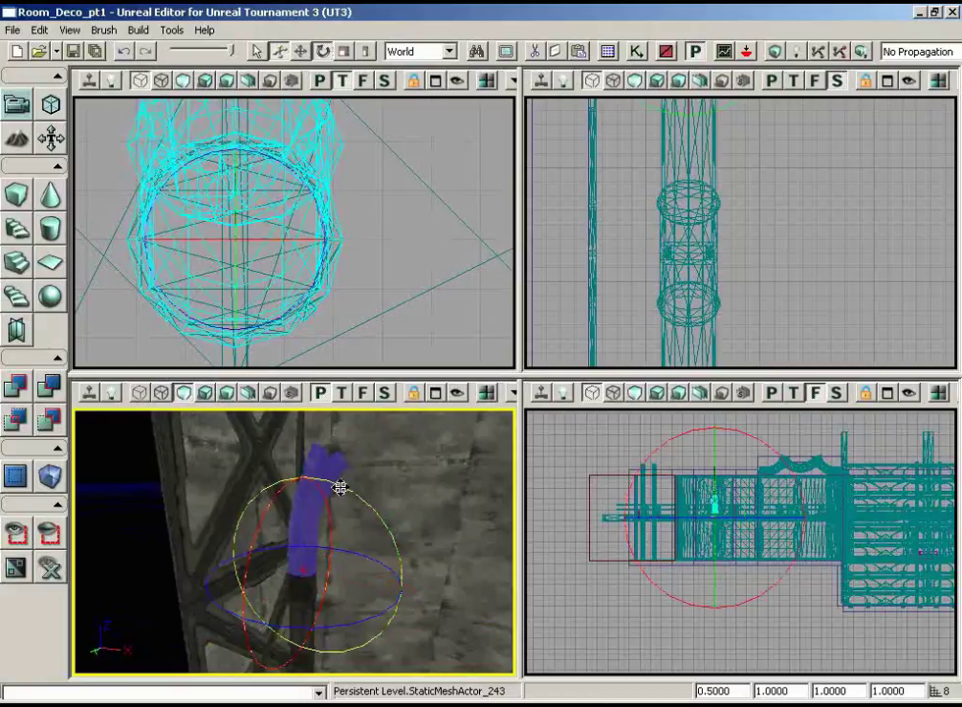
drag(341, 488, 515, 667)
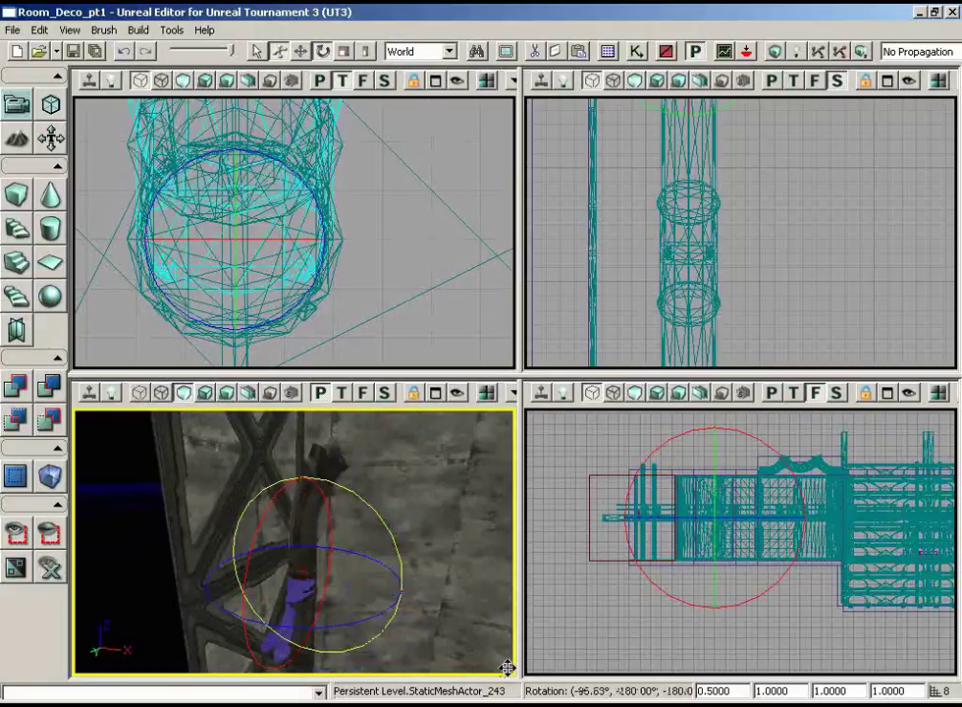
drag(420, 649, 459, 646)
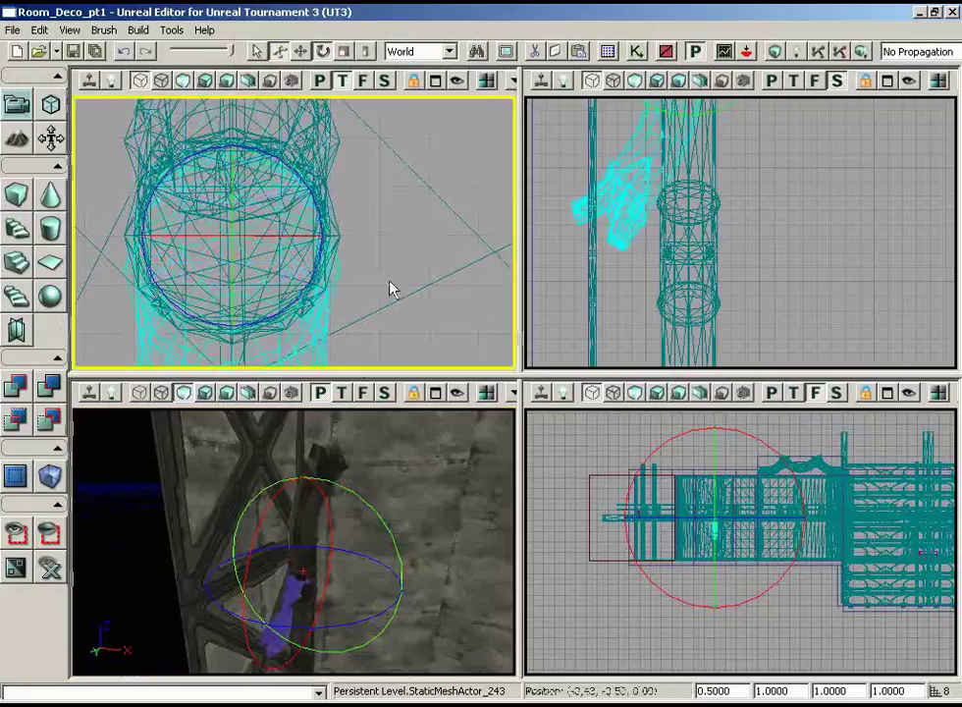
Turn the upside-down skewed pipe copy 180 degrees about the vertical axis so it bends the same way as the original.
scroll(392, 235, down, 5)
key(space)
key(space)
key(space)
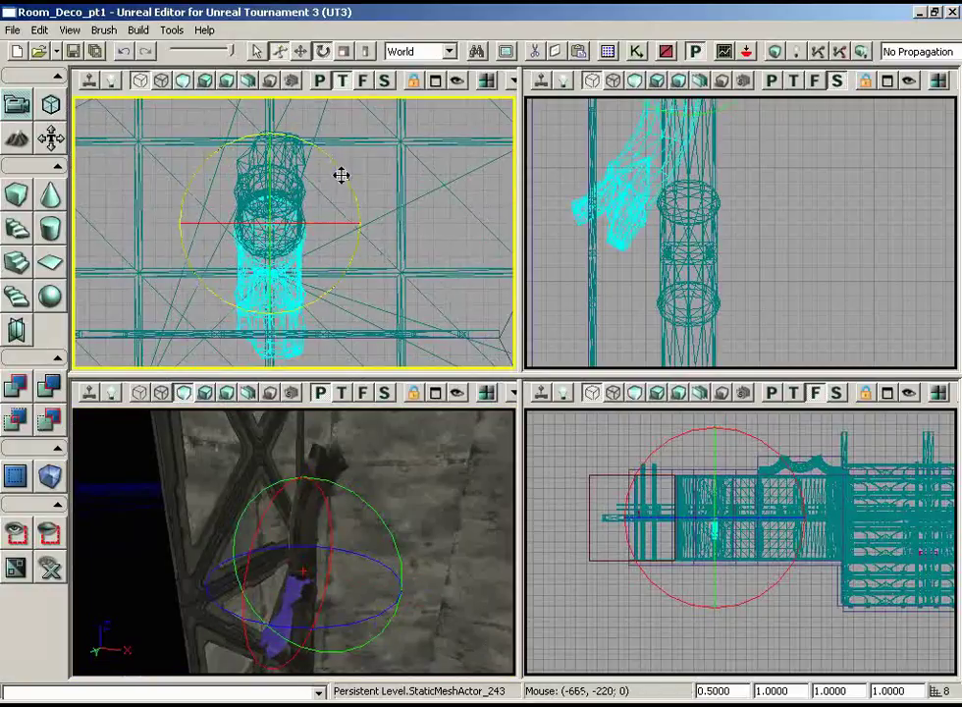
mouse_move(340, 174)
mouse_down()
mouse_move(71, 98)
mouse_move(93, 95)
mouse_move(339, 169)
mouse_up()
Raise the flipped skewed pipe copy to the ceiling, above the original pipe run.
key(space)
key(space)
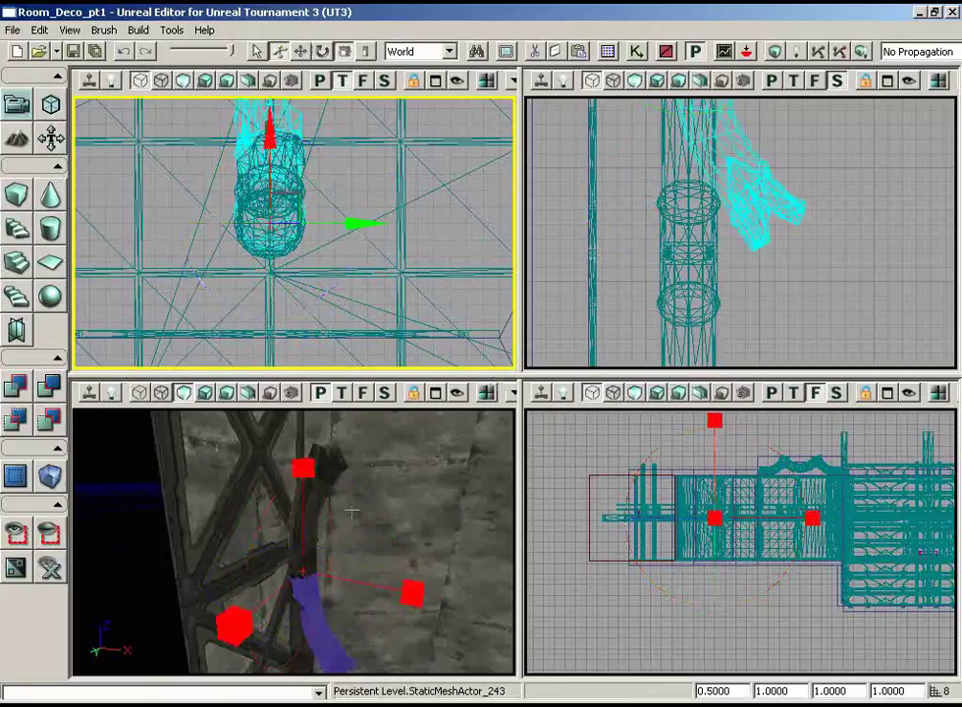
drag(304, 515, 302, 409)
right_drag(357, 591, 365, 408)
right_drag(787, 220, 755, 187)
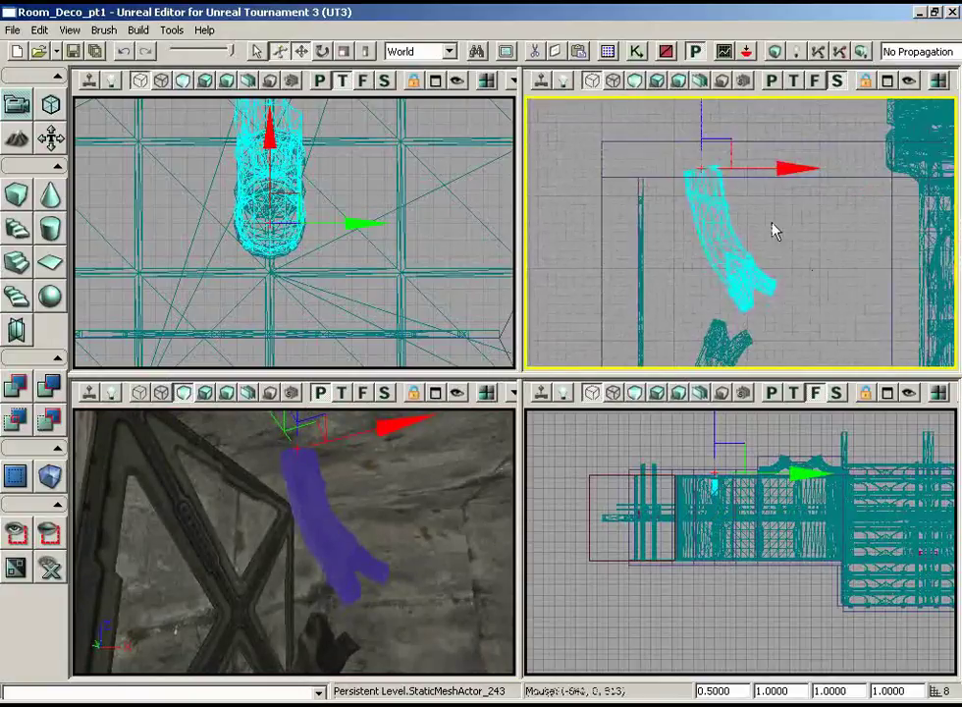
Tilt the ceiling skewed pipe so its upper section hangs straight and its branches point toward the lower pipe's branches.
key(space)
scroll(772, 230, up, 1)
drag(777, 128, 896, 166)
right_drag(821, 260, 783, 257)
right_drag(809, 310, 812, 347)
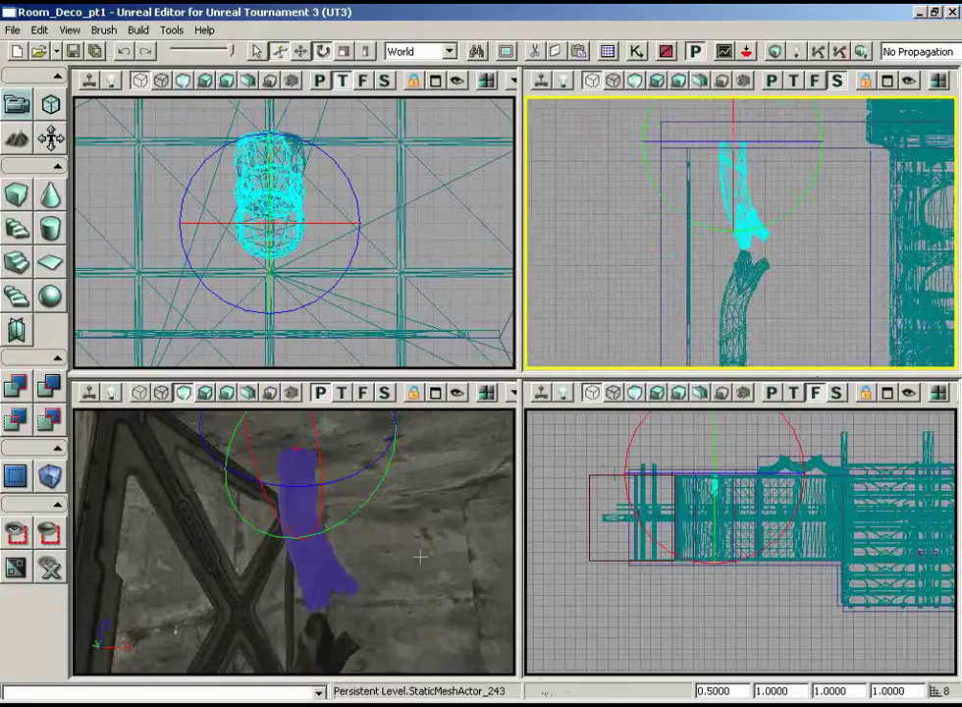
right_drag(399, 556, 428, 553)
right_drag(813, 281, 803, 368)
Select the three lower pipe pieces together and move them down slightly to widen the gap below the upper pipe.
key(space)
key(space)
scroll(804, 368, down, 3)
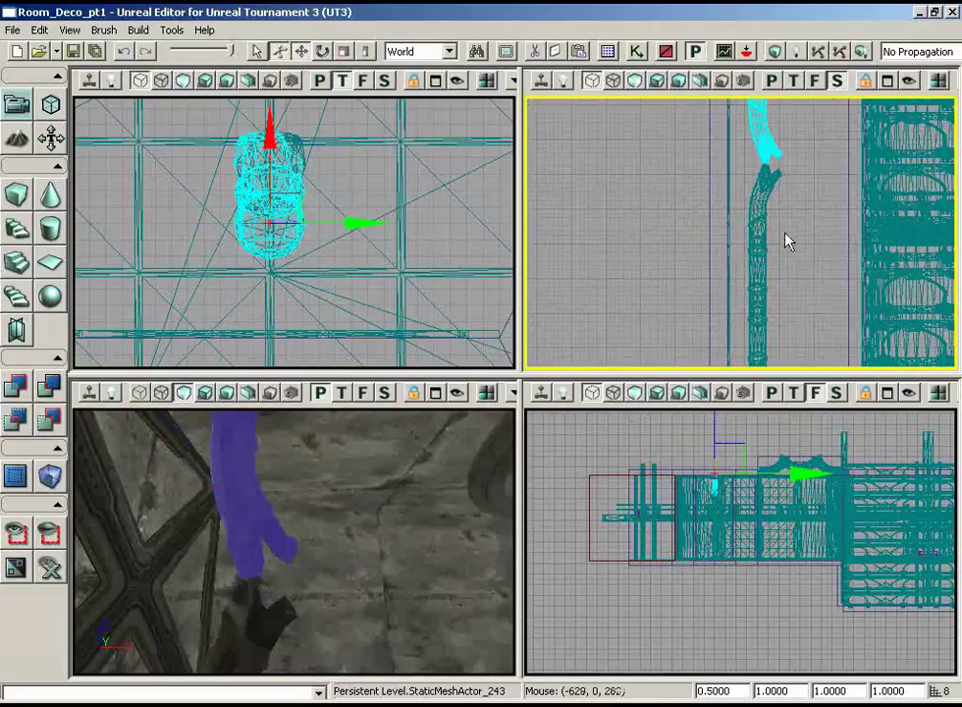
scroll(808, 169, down, 2)
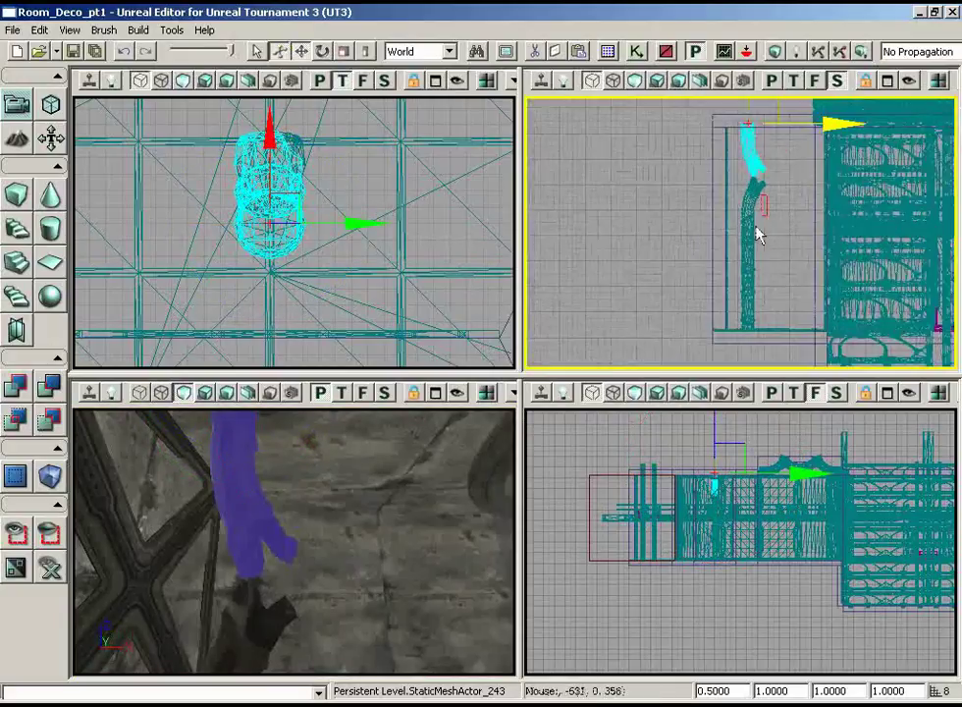
drag(780, 117, 782, 209)
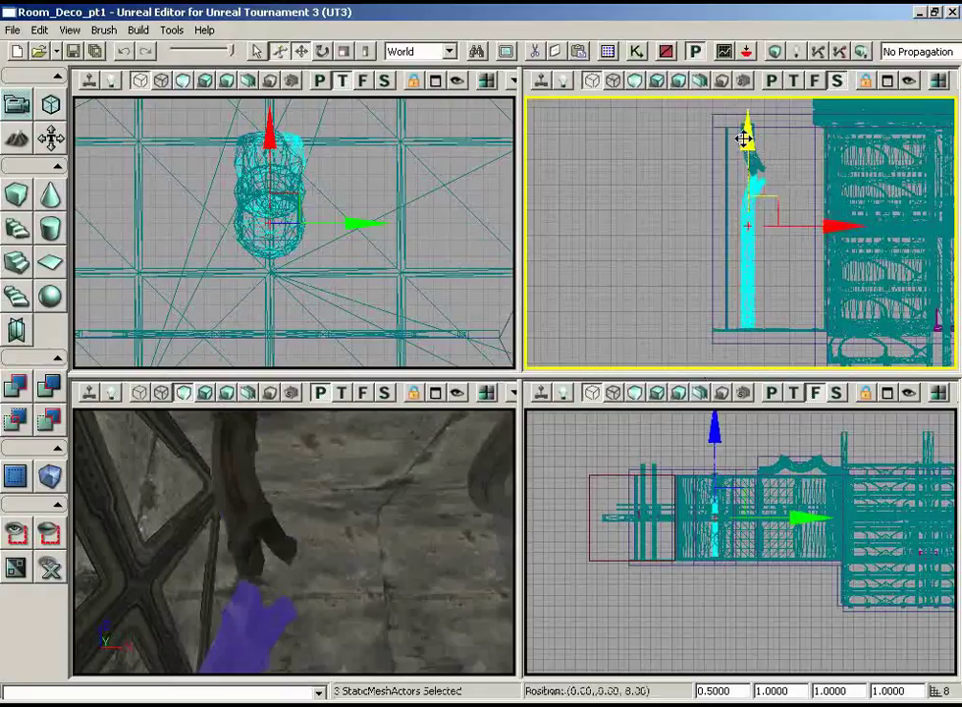
Examine the gap between the upper and lower skewed pipes and the upper pipe's end at the ceiling.
drag(229, 484, 387, 583)
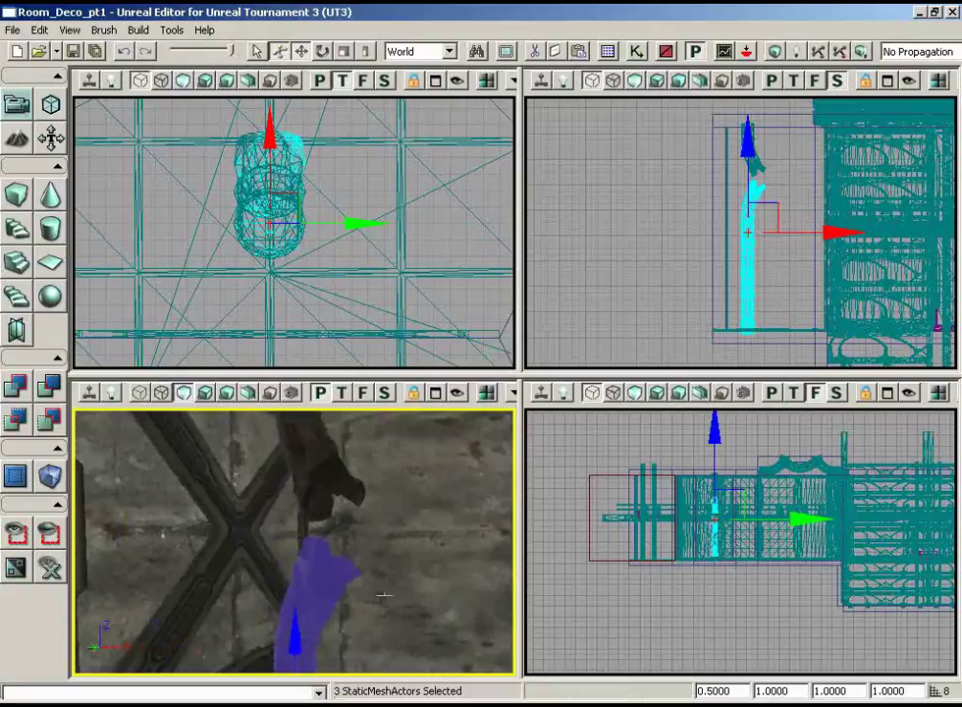
right_drag(387, 583, 387, 595)
drag(386, 594, 412, 540)
right_drag(381, 506, 245, 408)
drag(245, 408, 300, 425)
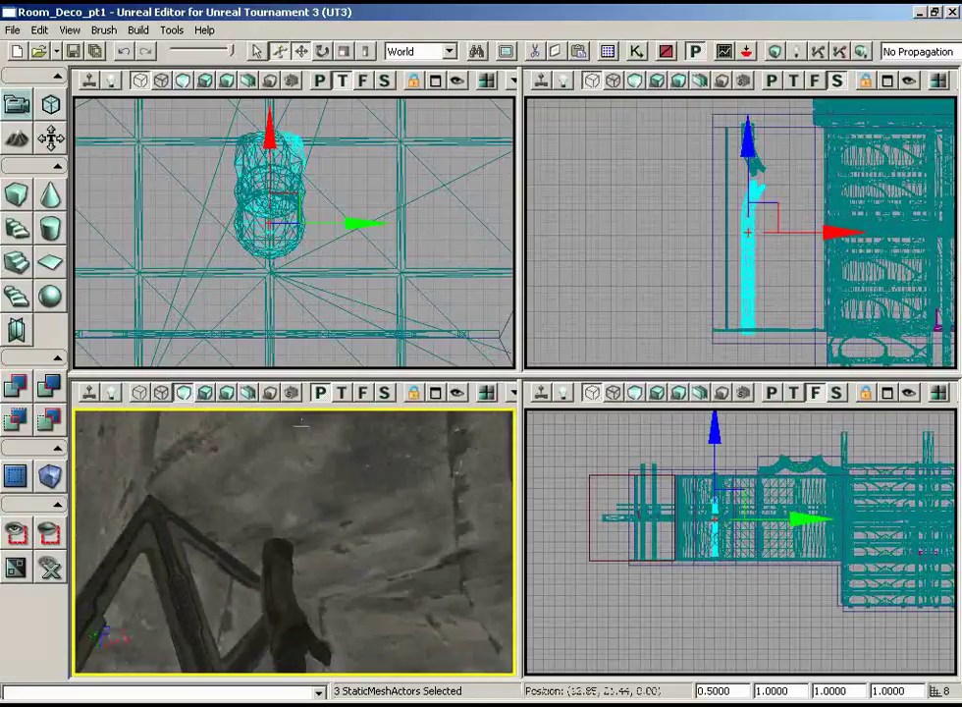
right_drag(300, 425, 295, 467)
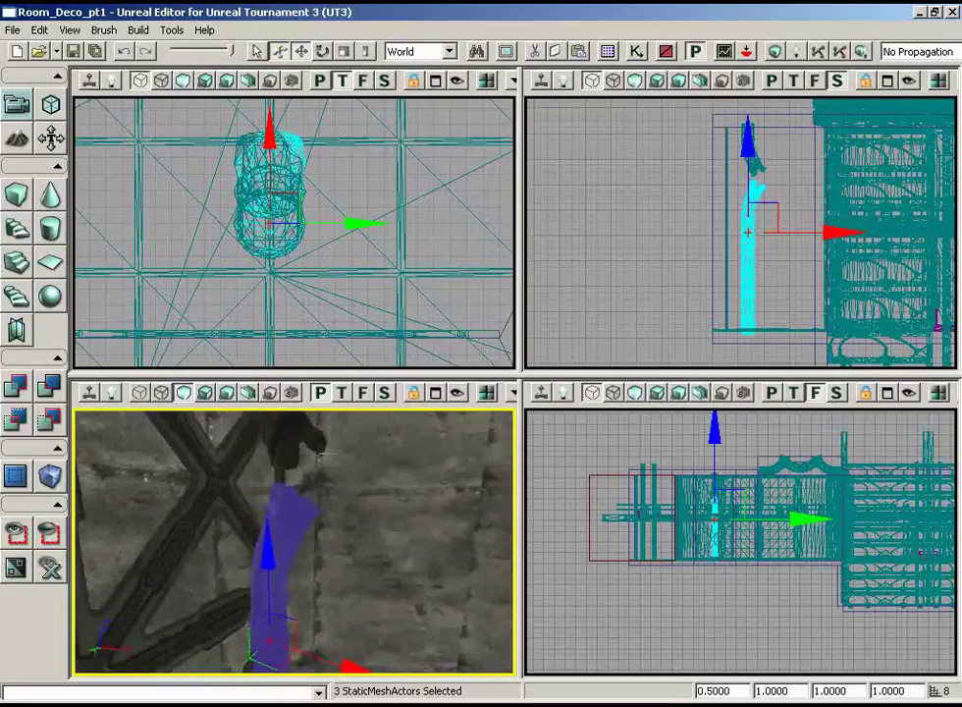
right_drag(336, 464, 337, 512)
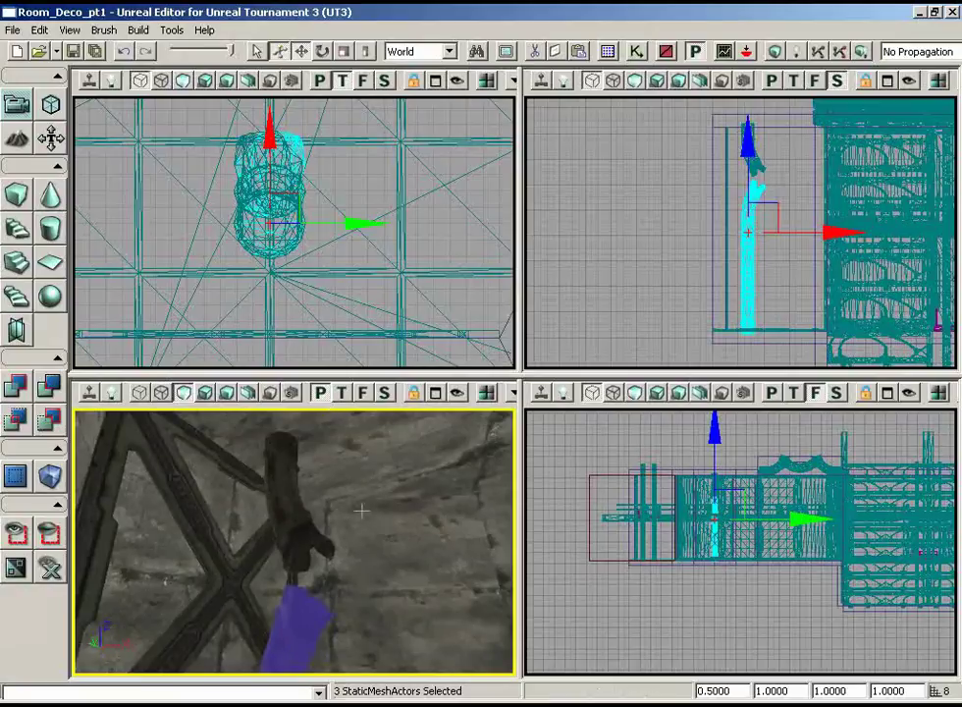
Choose the S_LT_Deco_SM_Vent01 static mesh from the LT_Deco package and close the Generic Browser.
click(609, 51)
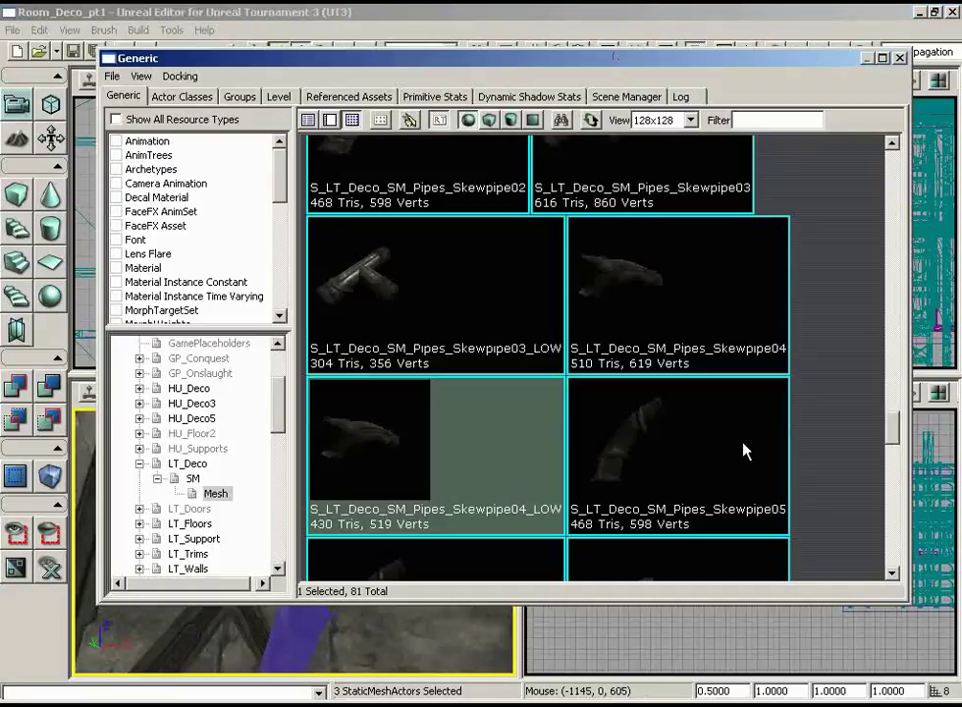
click(188, 463)
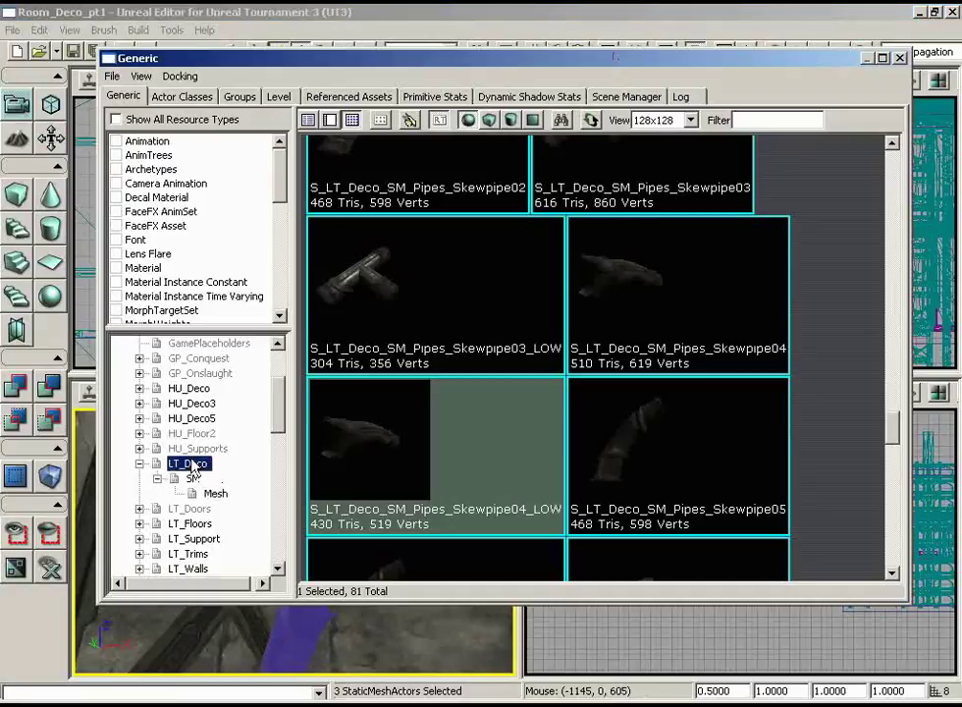
click(139, 463)
drag(898, 422, 893, 520)
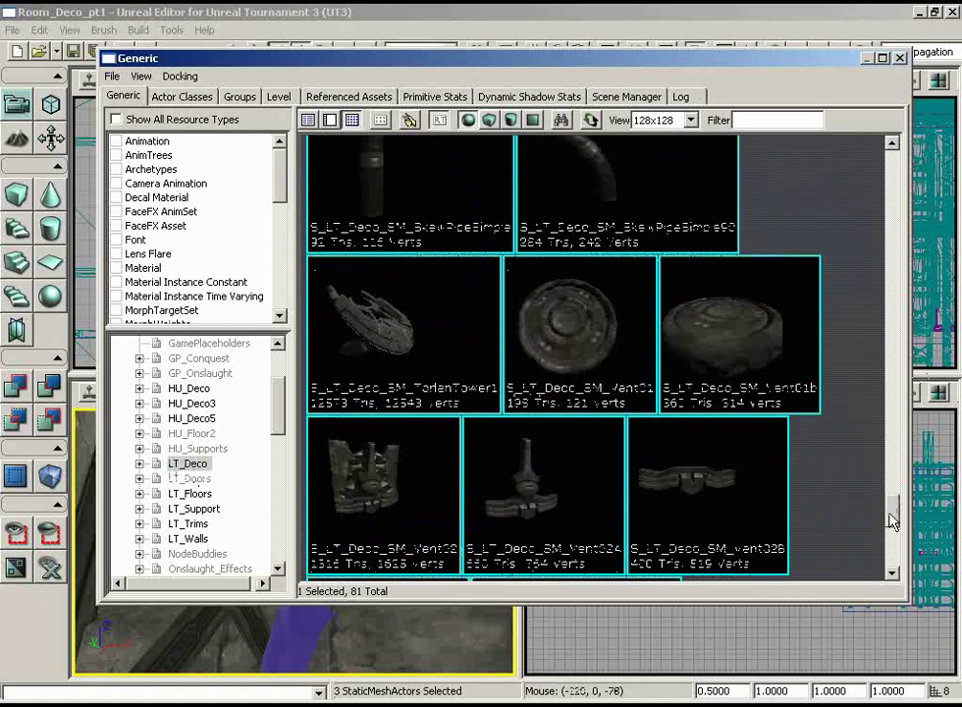
click(601, 326)
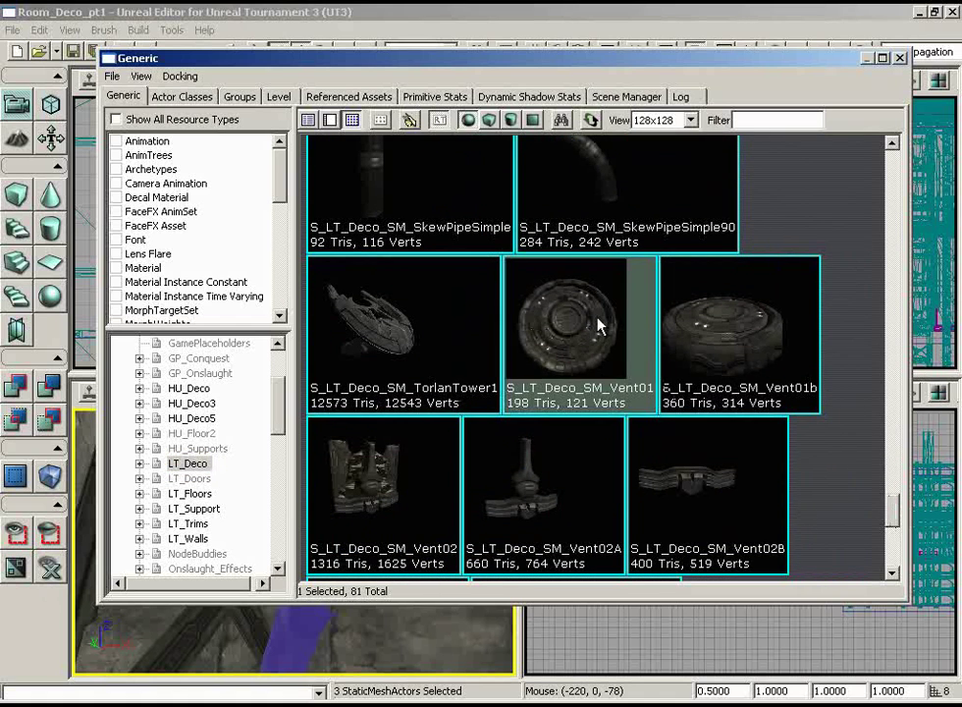
click(899, 58)
Add the Vent01 static mesh to the level at the ceiling beside the upper pipe's end.
right_drag(316, 482, 316, 432)
right_click(316, 482)
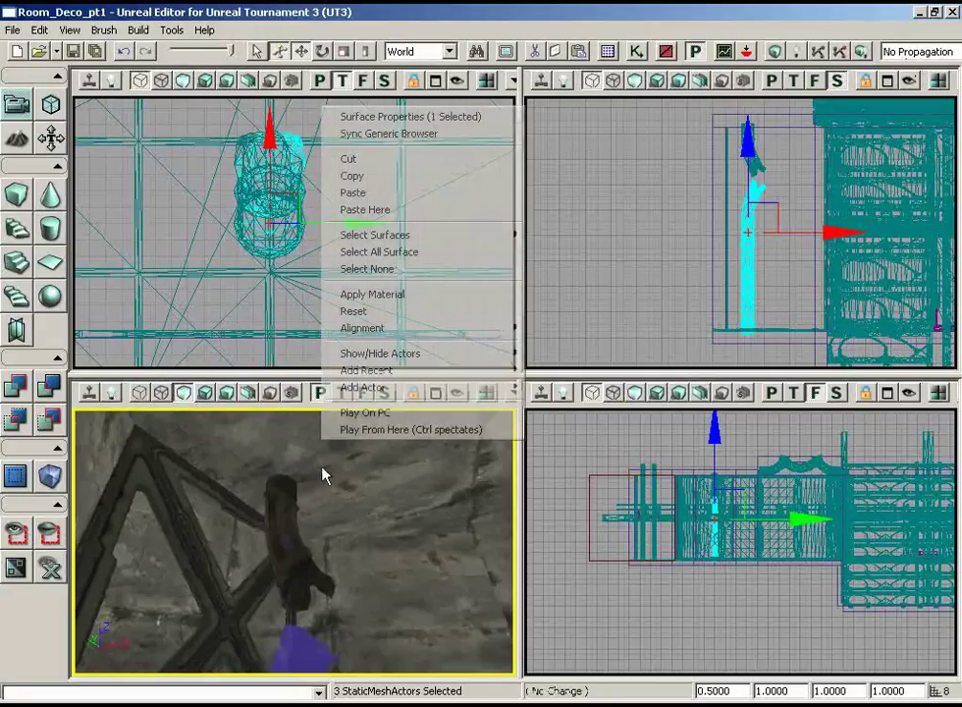
mouse_move(504, 388)
click(555, 391)
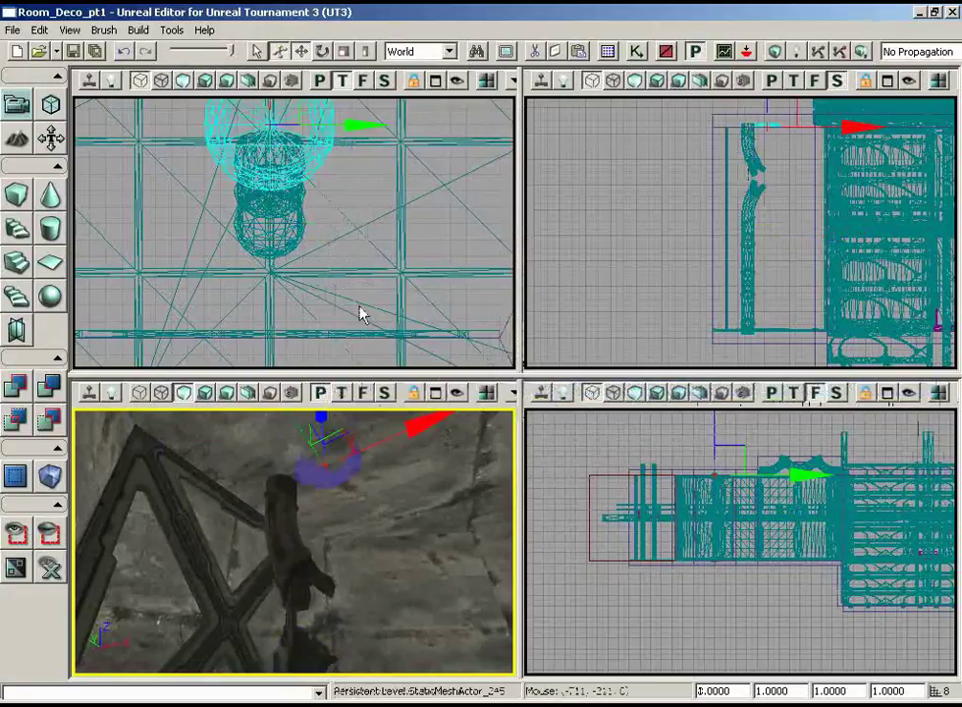
Move the Vent01 mesh down from the ceiling to floor level beside the vertical pipe's base.
right_drag(397, 495, 331, 613)
right_drag(395, 351, 366, 234)
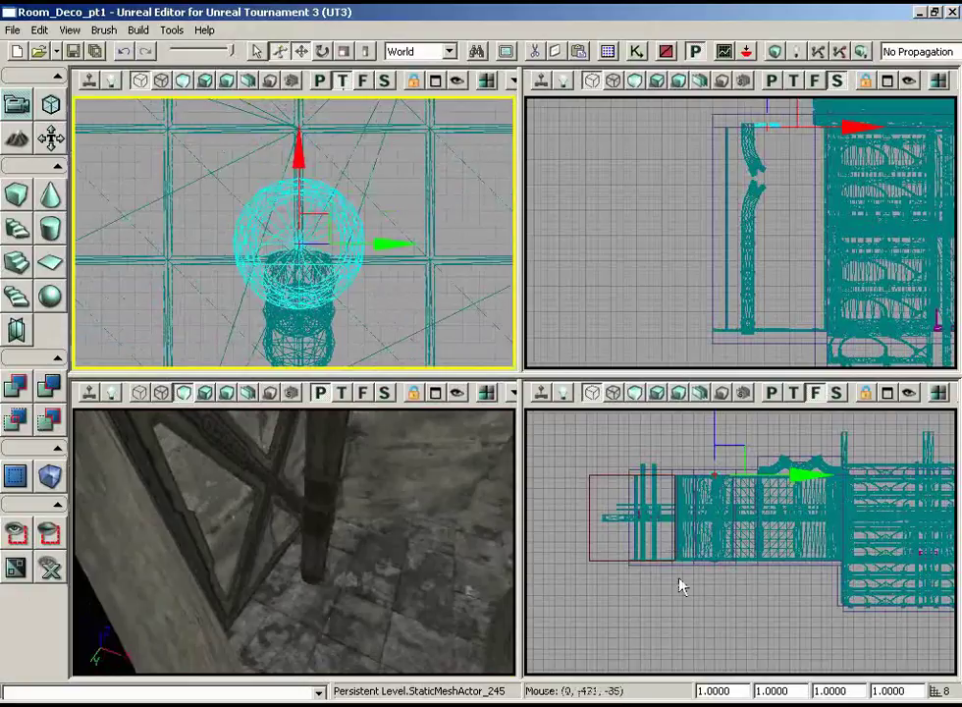
right_drag(680, 584, 743, 493)
right_drag(764, 115, 701, 369)
drag(702, 369, 702, 413)
right_drag(689, 146, 541, 324)
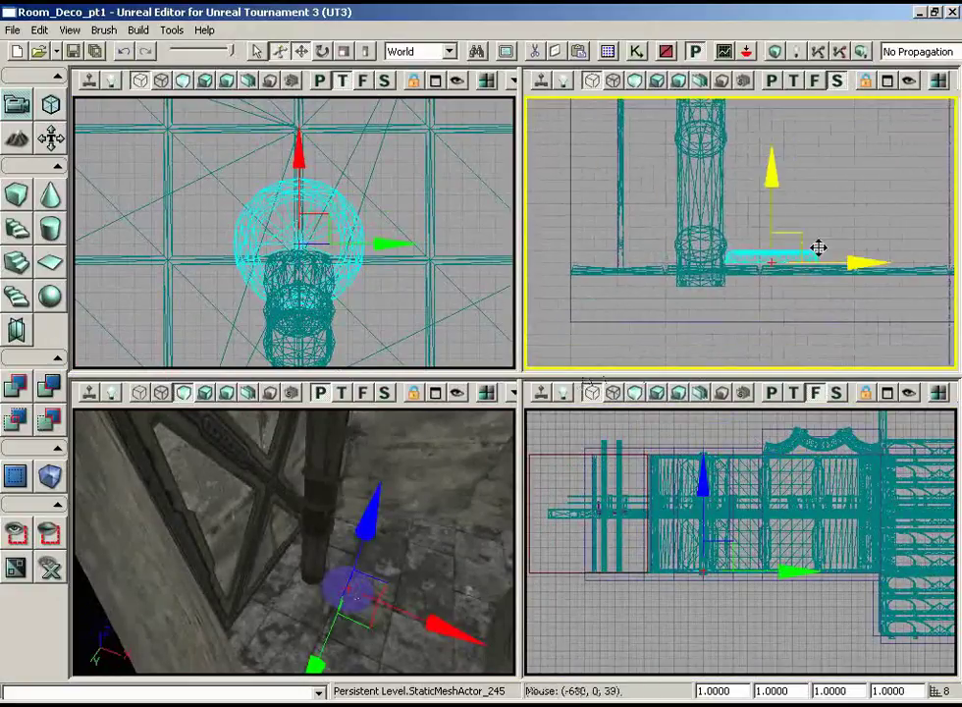
Centre the Vent01 mesh around the vertical pipe's base so it forms a collar on the floor.
drag(826, 273, 730, 262)
right_drag(428, 471, 343, 520)
drag(344, 520, 288, 419)
right_drag(407, 250, 359, 371)
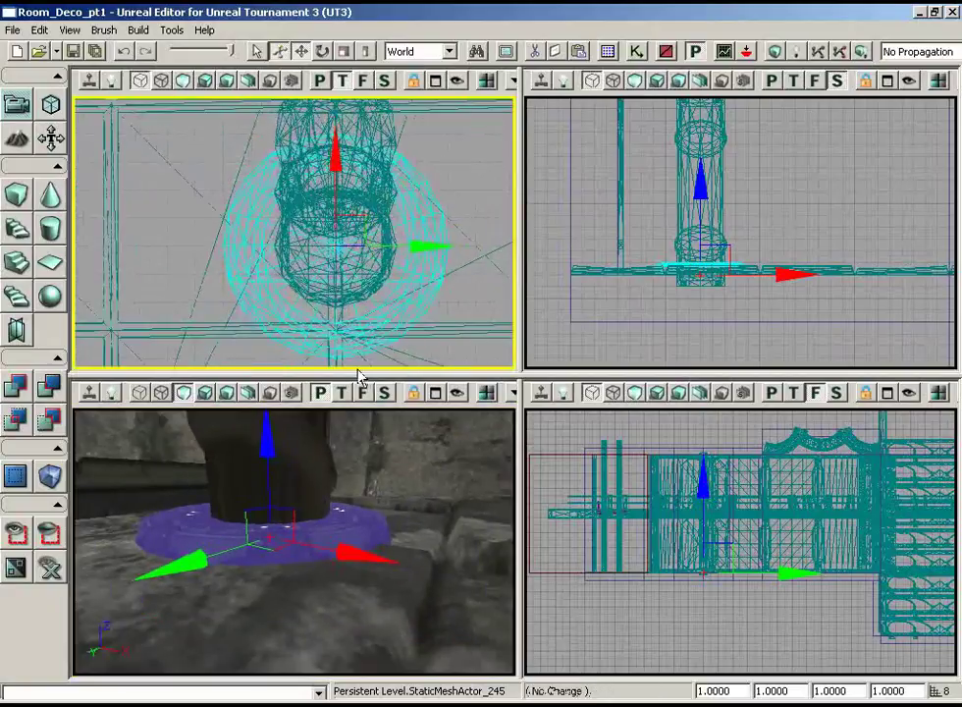
drag(368, 469, 335, 551)
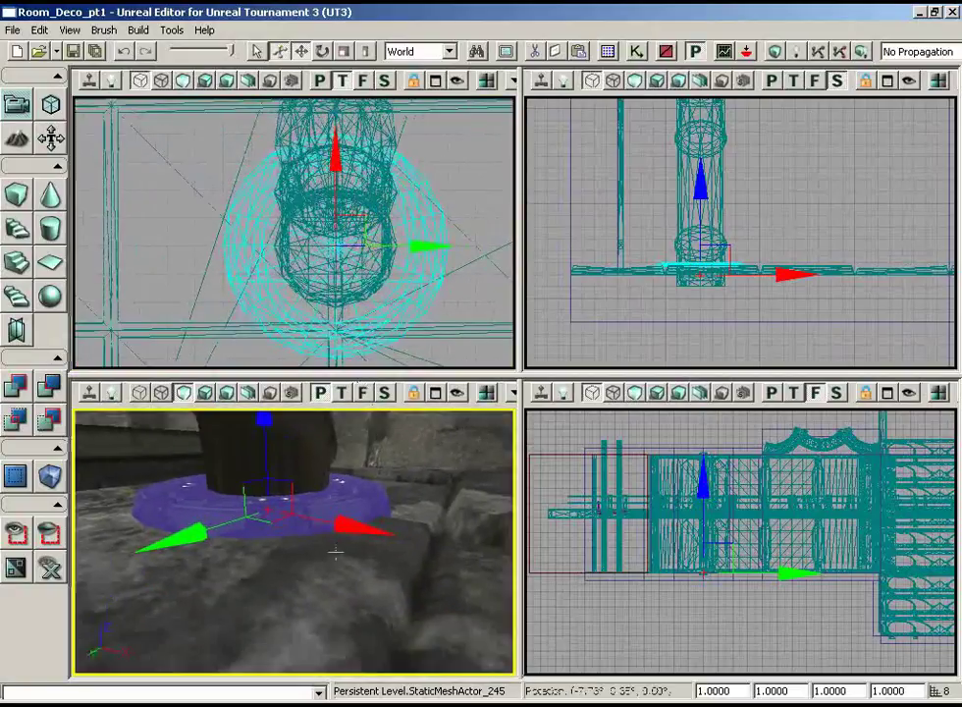
right_drag(335, 552, 318, 537)
drag(318, 537, 239, 573)
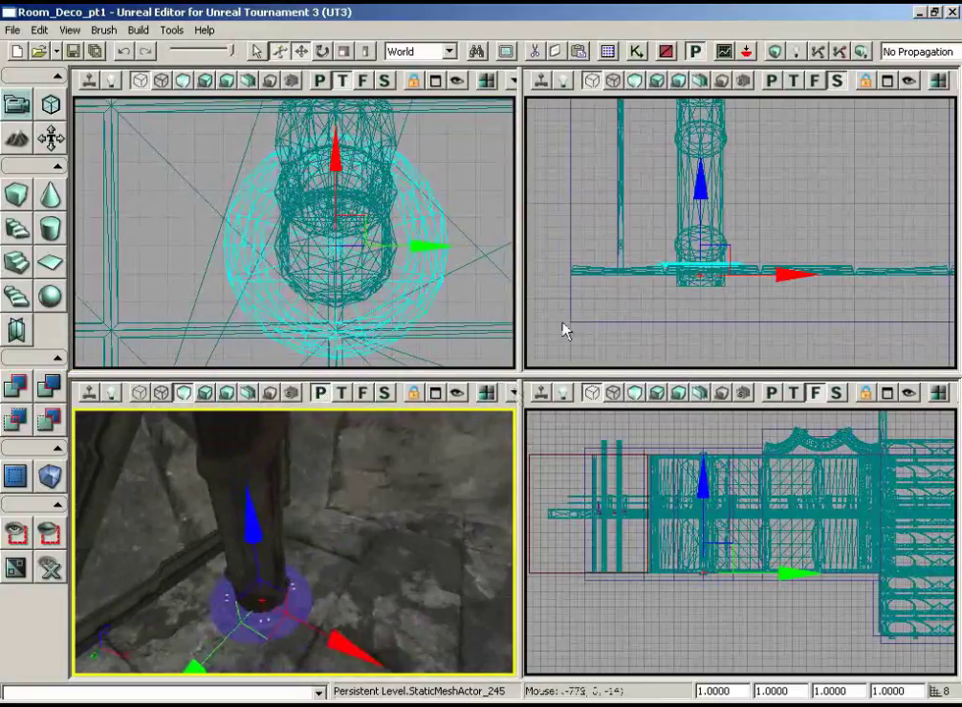
Rotate a duplicate of the Vent01 collar 180 degrees so it faces downward.
right_drag(565, 331, 687, 285)
key(space)
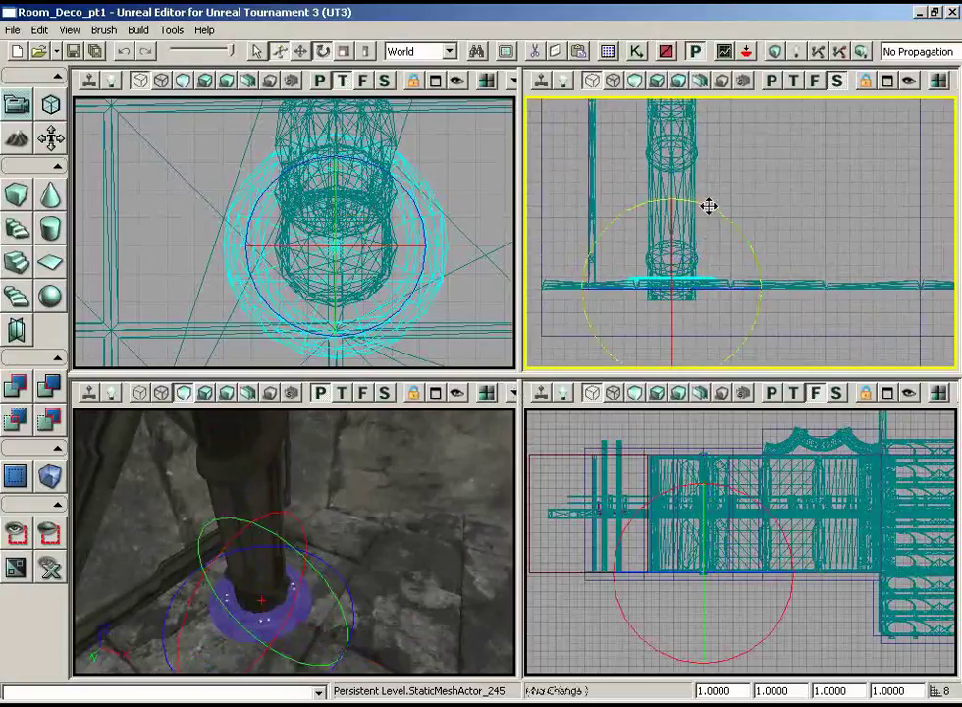
mouse_move(709, 206)
mouse_down()
mouse_move(938, 298)
mouse_move(934, 365)
mouse_move(841, 345)
mouse_move(700, 206)
mouse_up()
key(space)
key(space)
Move the flipped Vent01 copy straight up to the ceiling, around the upper pipe's top end.
scroll(705, 175, down, 2)
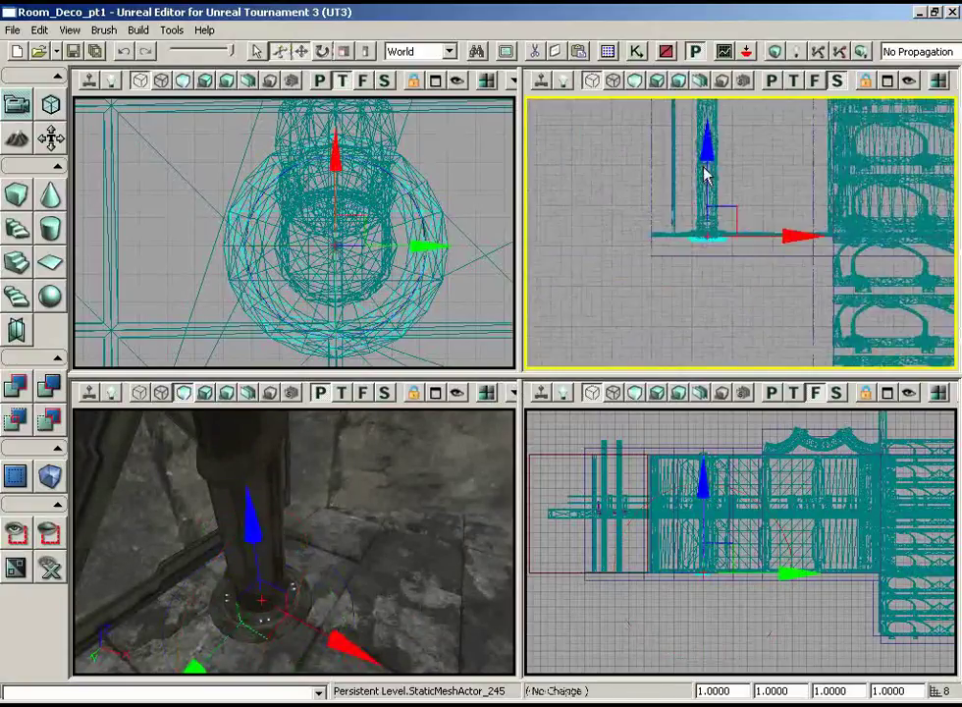
scroll(704, 167, down, 1)
right_drag(703, 167, 690, 237)
scroll(672, 96, down, 2)
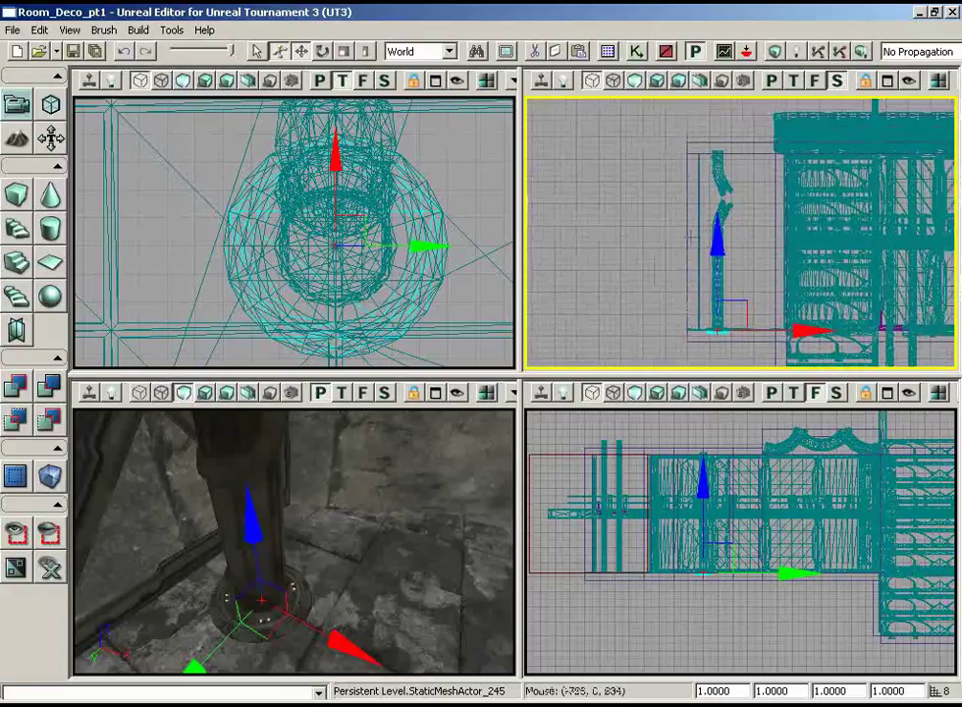
drag(717, 243, 717, 109)
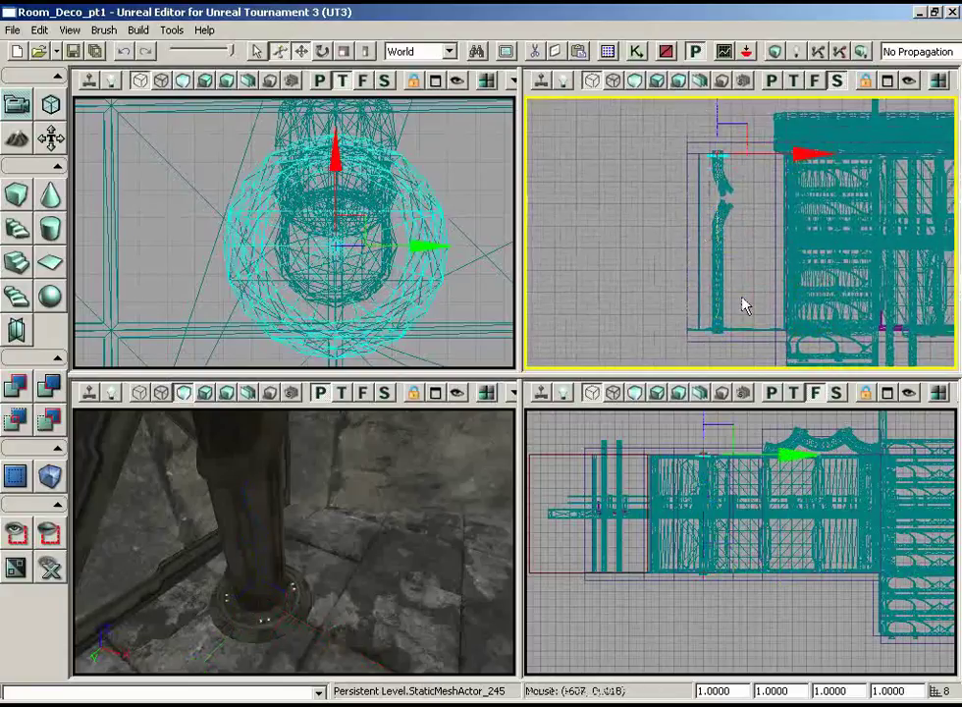
Examine how the flipped Vent01 collar fits around the upper pipe's end at the ceiling.
scroll(738, 202, up, 6)
right_drag(741, 297, 526, 231)
scroll(638, 318, up, 8)
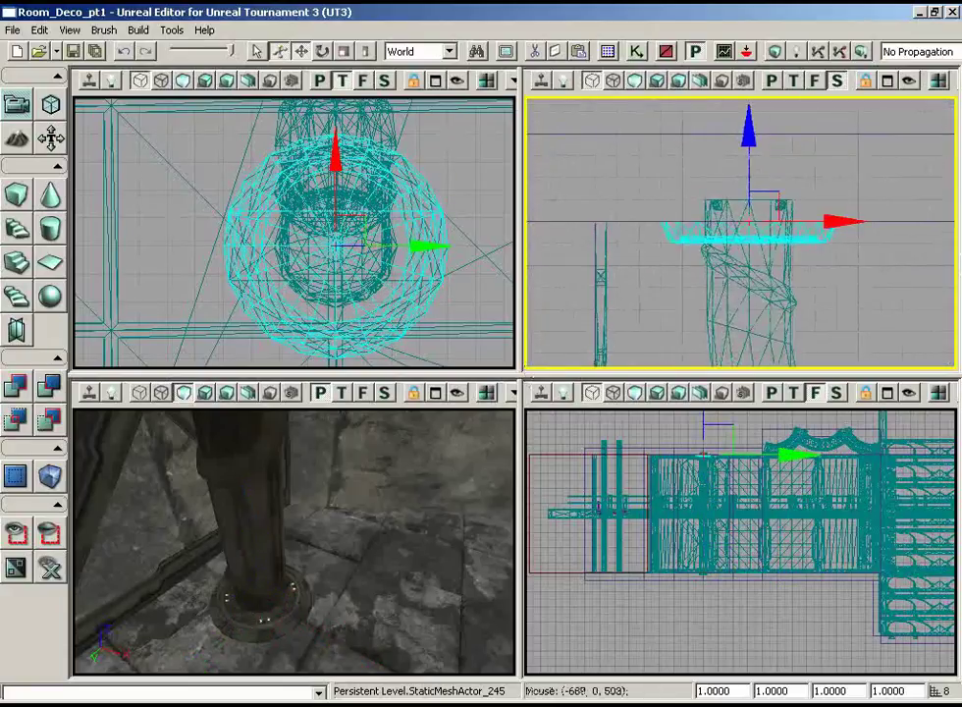
right_drag(383, 583, 271, 408)
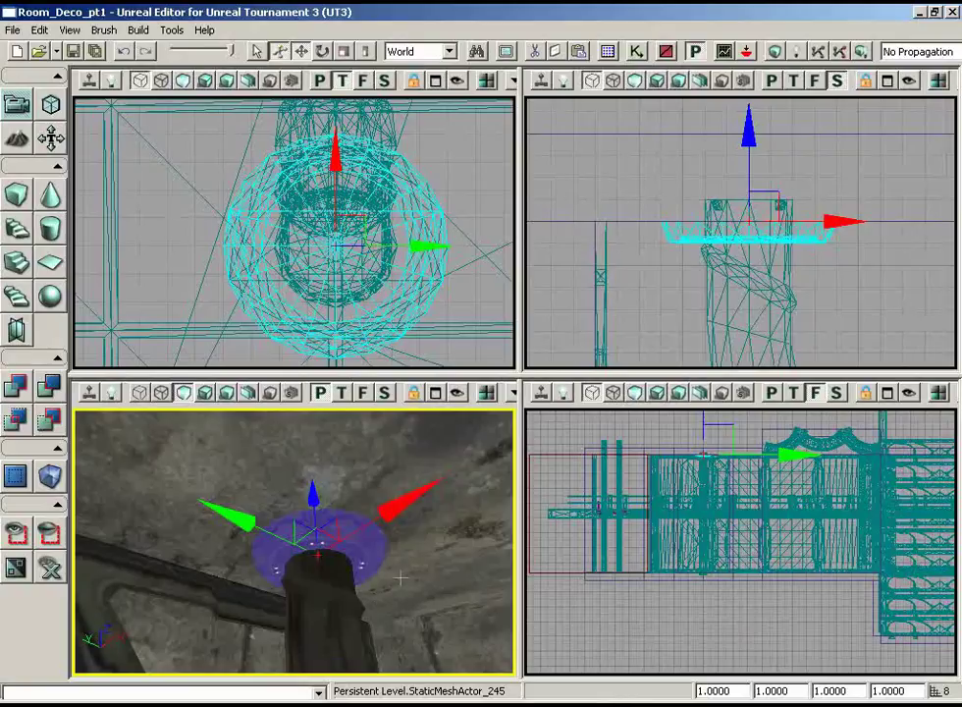
mouse_move(397, 581)
right_down()
mouse_move(398, 593)
mouse_move(305, 591)
mouse_move(371, 584)
mouse_move(387, 564)
right_up()
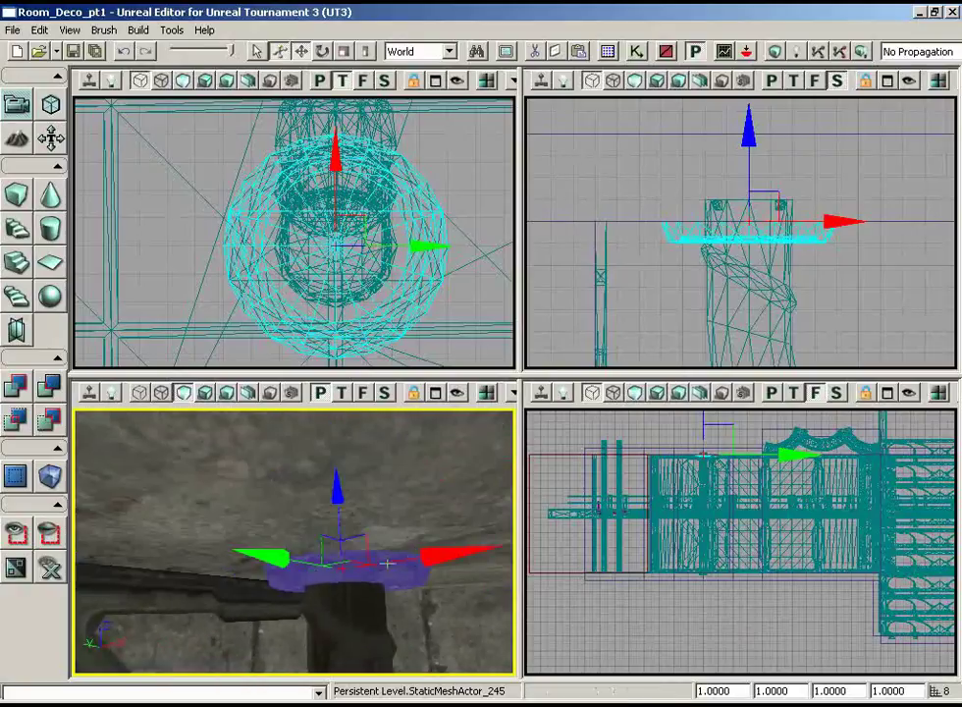
right_drag(843, 288, 838, 377)
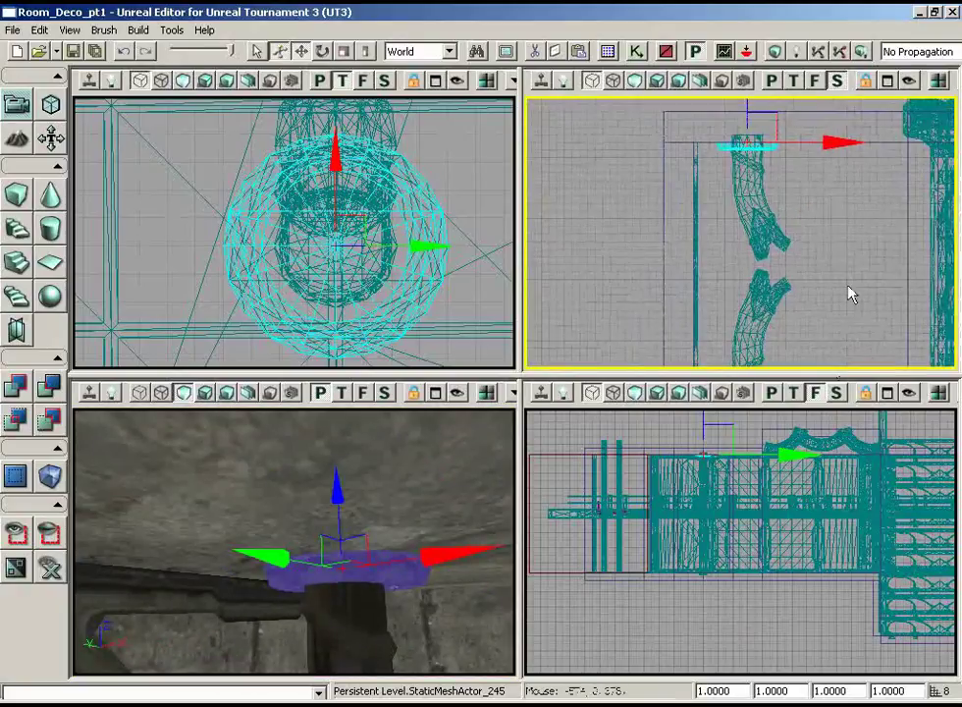
right_drag(434, 498, 454, 447)
right_drag(850, 196, 781, 121)
scroll(850, 215, up, 3)
right_drag(393, 528, 514, 578)
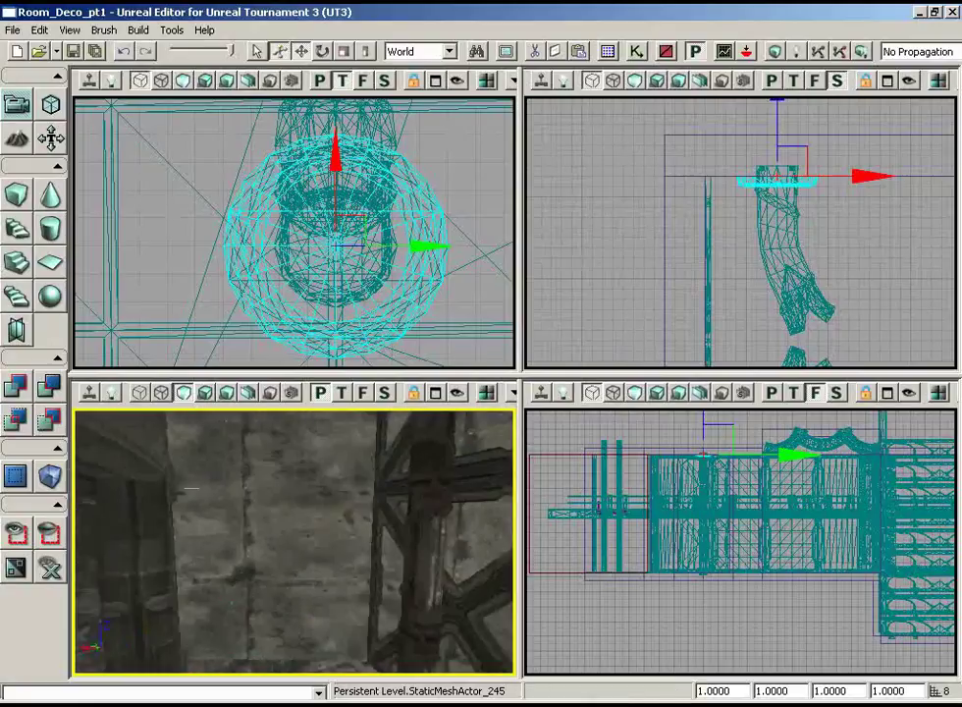
Copy one two-piece curved girder and its two vertical end posts from the neighbouring wall into the vertical pipe's alcove.
right_drag(188, 296, 210, 107)
right_drag(260, 559, 478, 565)
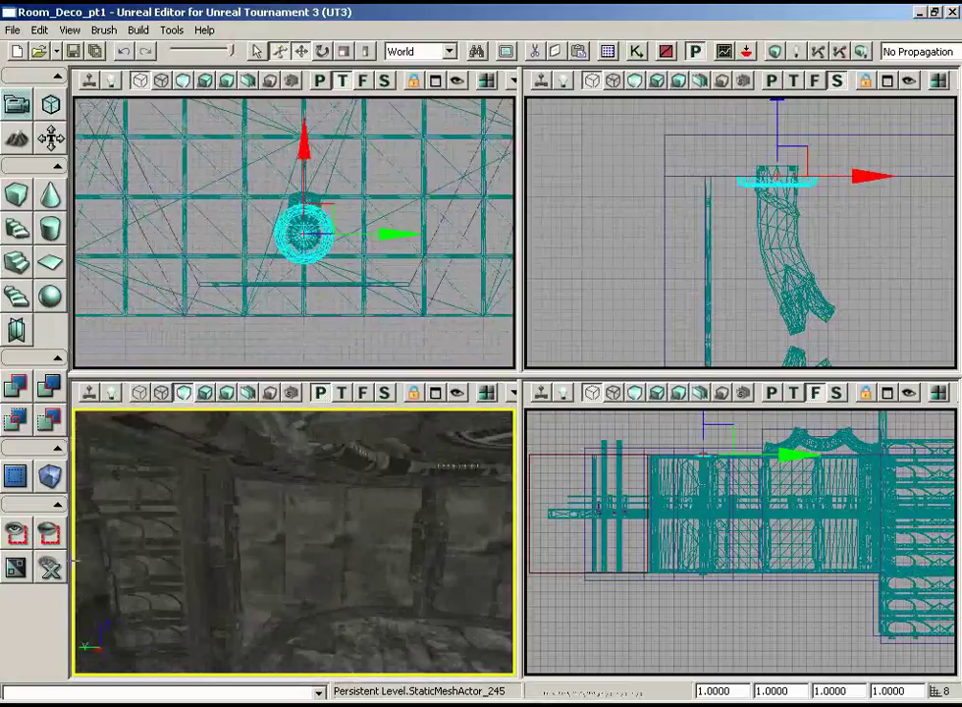
right_drag(110, 468, 273, 560)
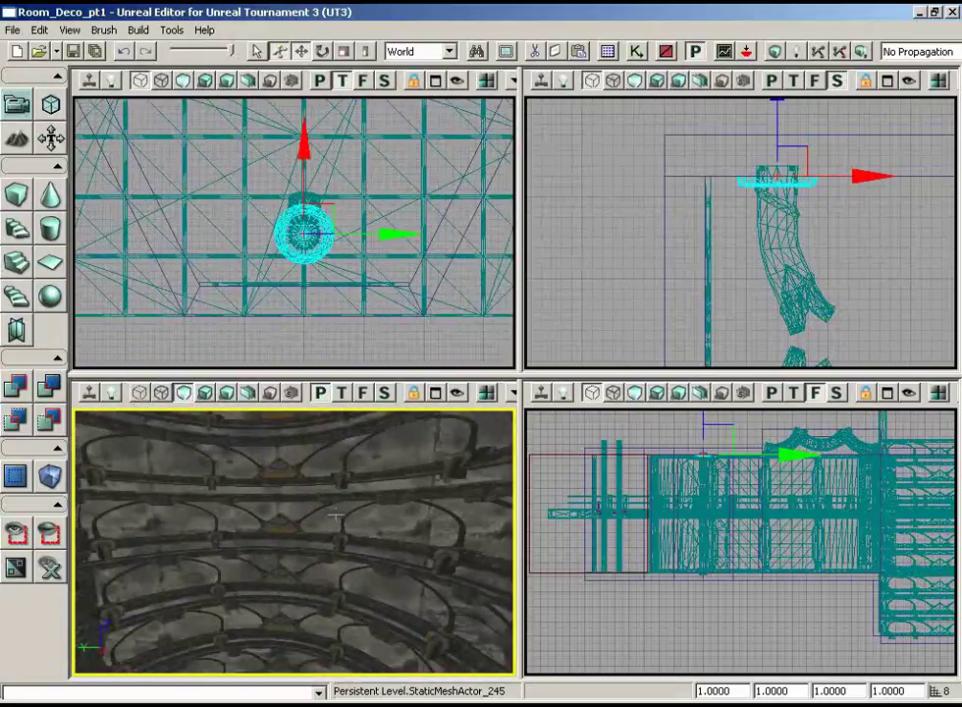
right_drag(466, 442, 349, 494)
click(310, 490)
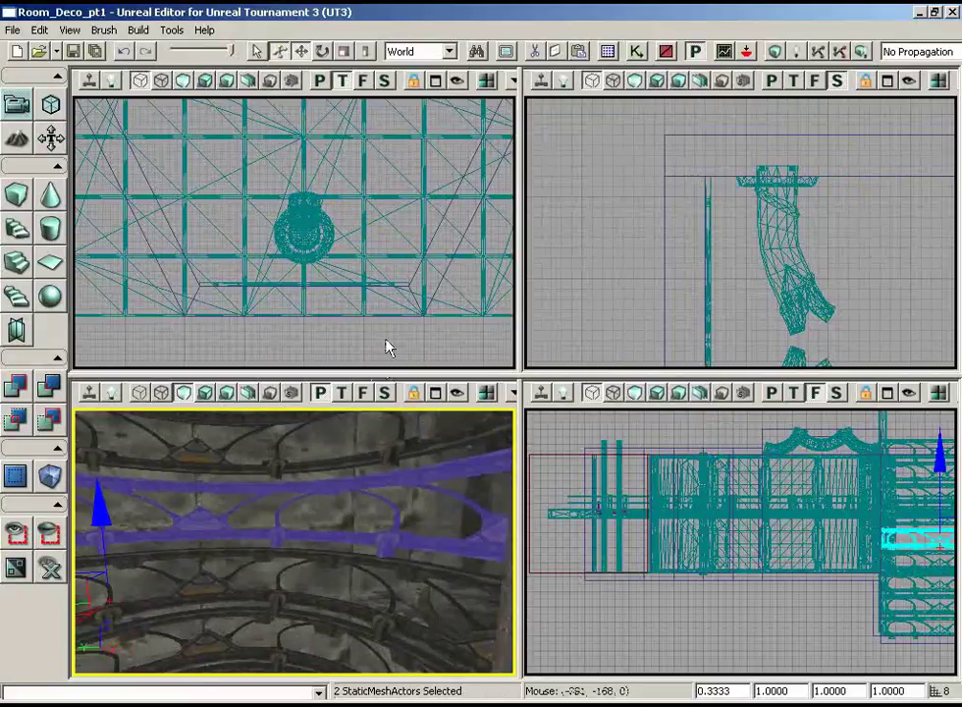
drag(387, 348, 142, 103)
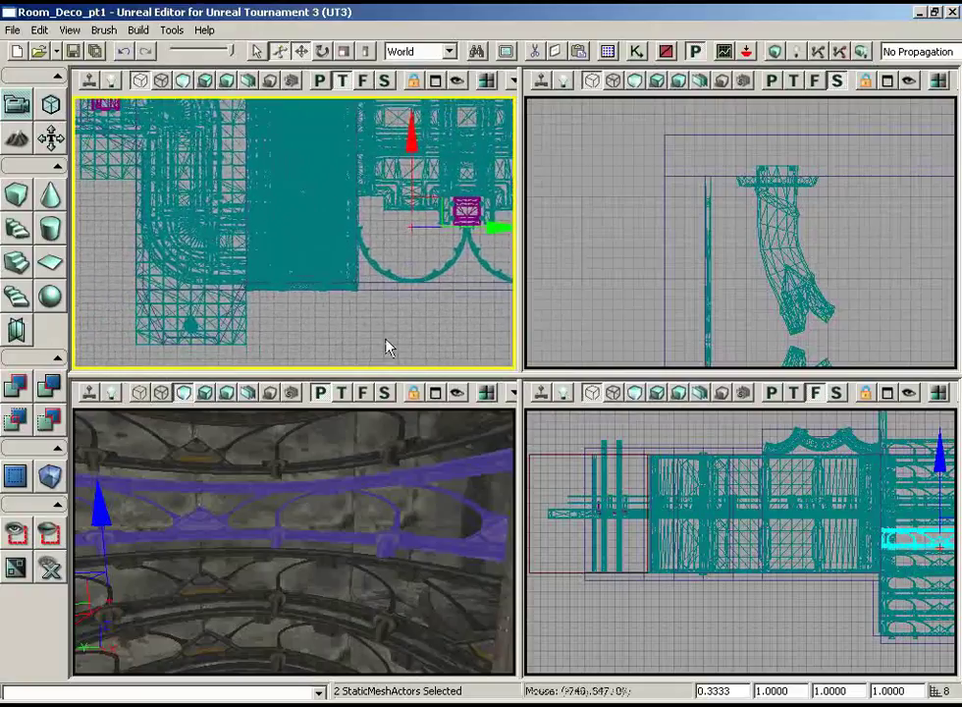
right_drag(324, 520, 452, 533)
ctrl+click(339, 526)
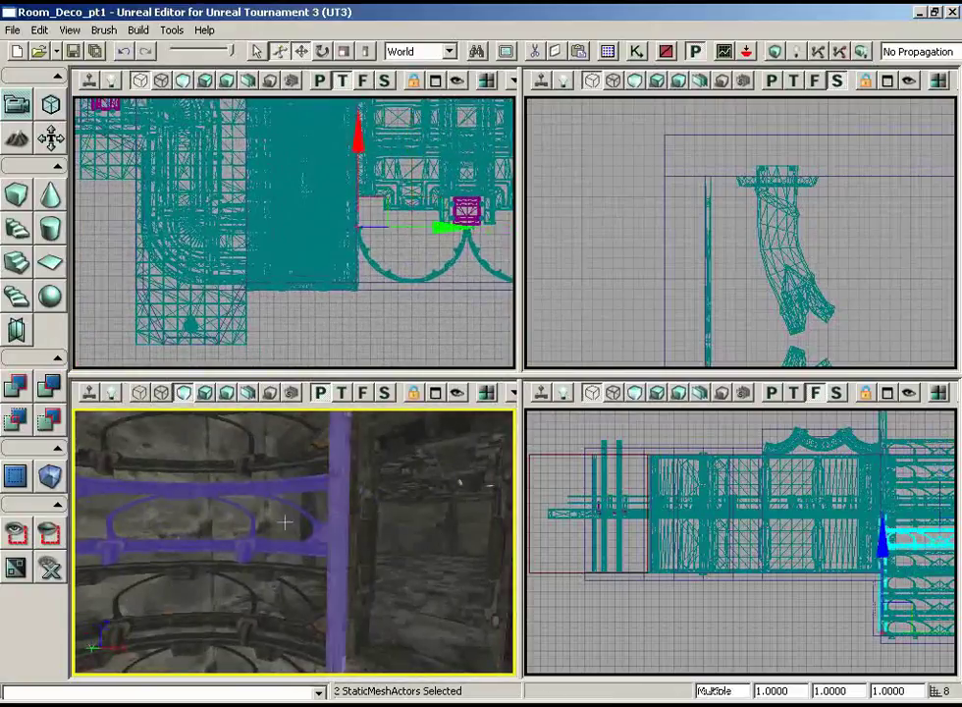
drag(285, 522, 257, 520)
ctrl+click(347, 521)
right_drag(382, 557, 294, 448)
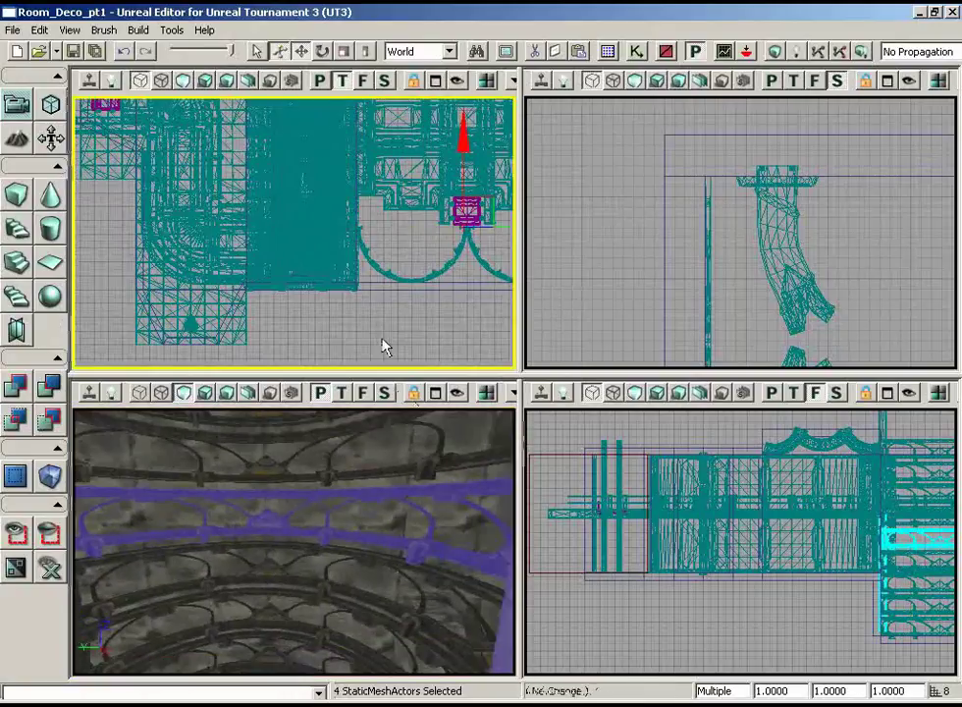
drag(384, 346, 292, 343)
drag(430, 352, 419, 327)
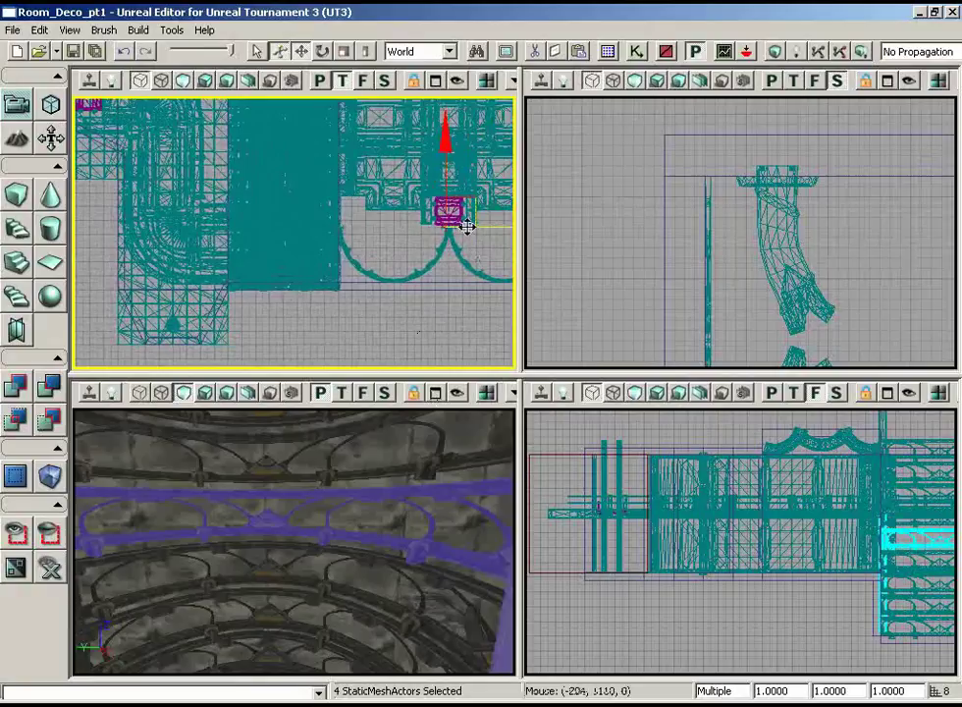
drag(461, 215, 112, 271)
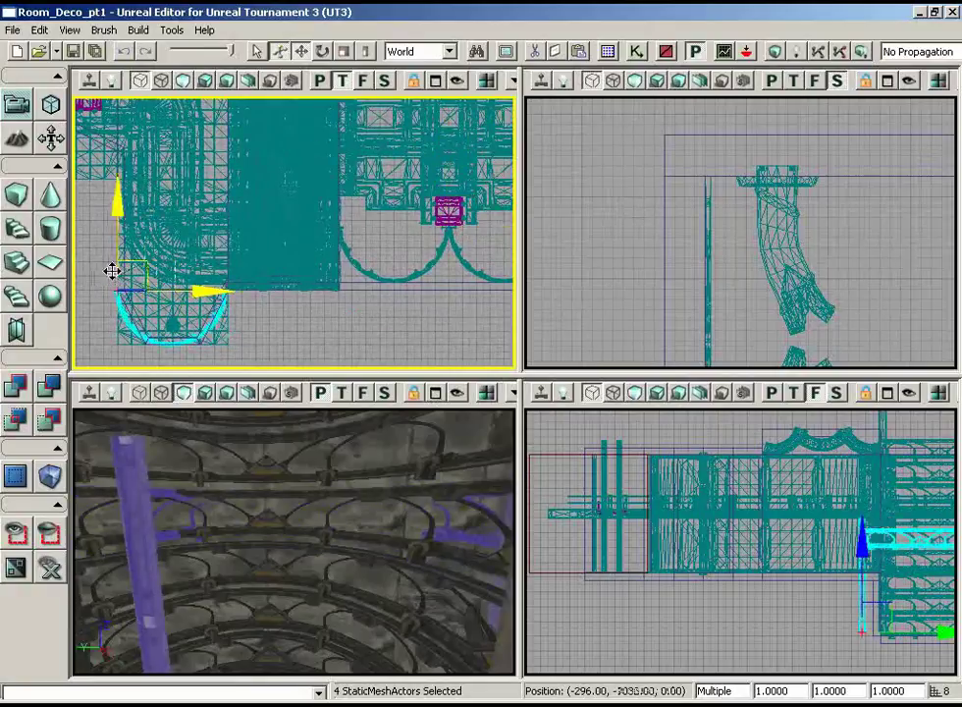
Nudge the copied girder halves and posts so their ends line up with the open edge of the pipe's alcove.
drag(288, 579, 356, 449)
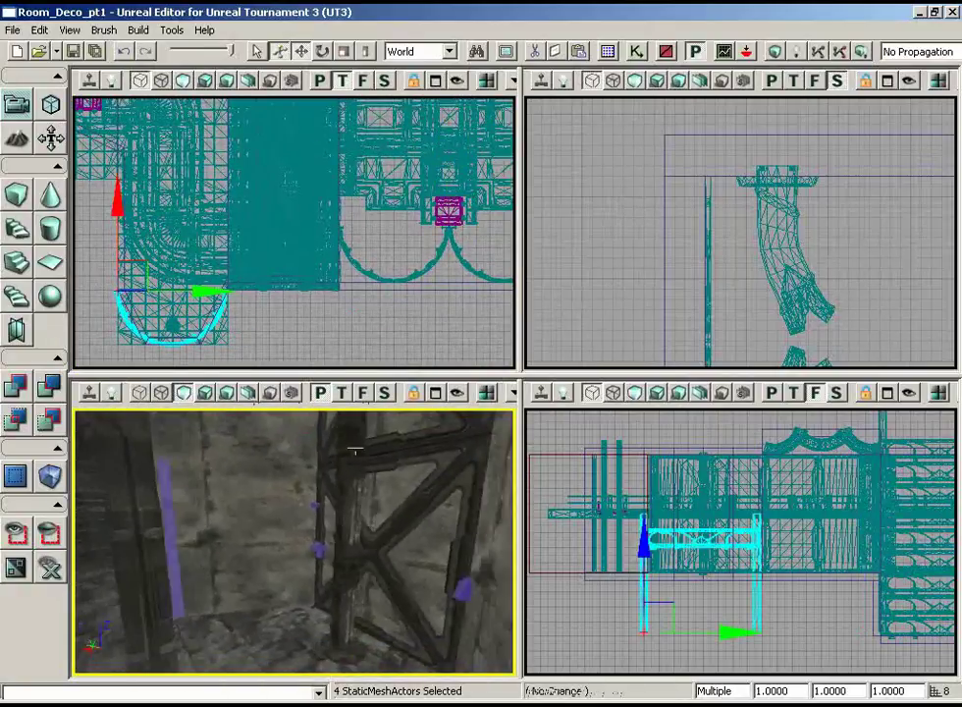
scroll(278, 330, up, 10)
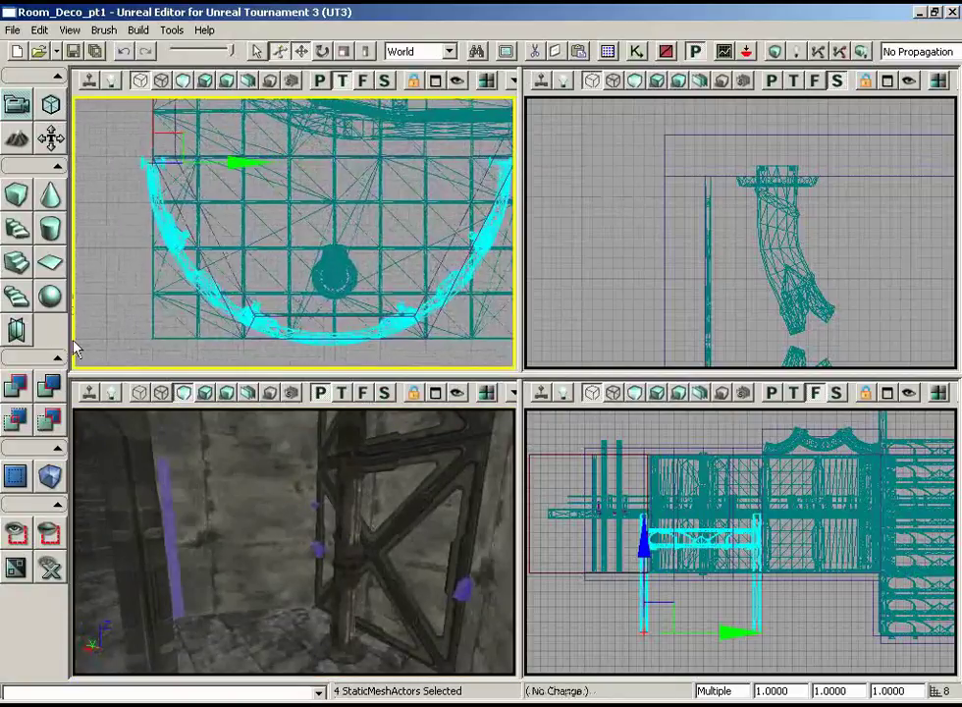
drag(128, 349, 168, 291)
drag(89, 152, 88, 132)
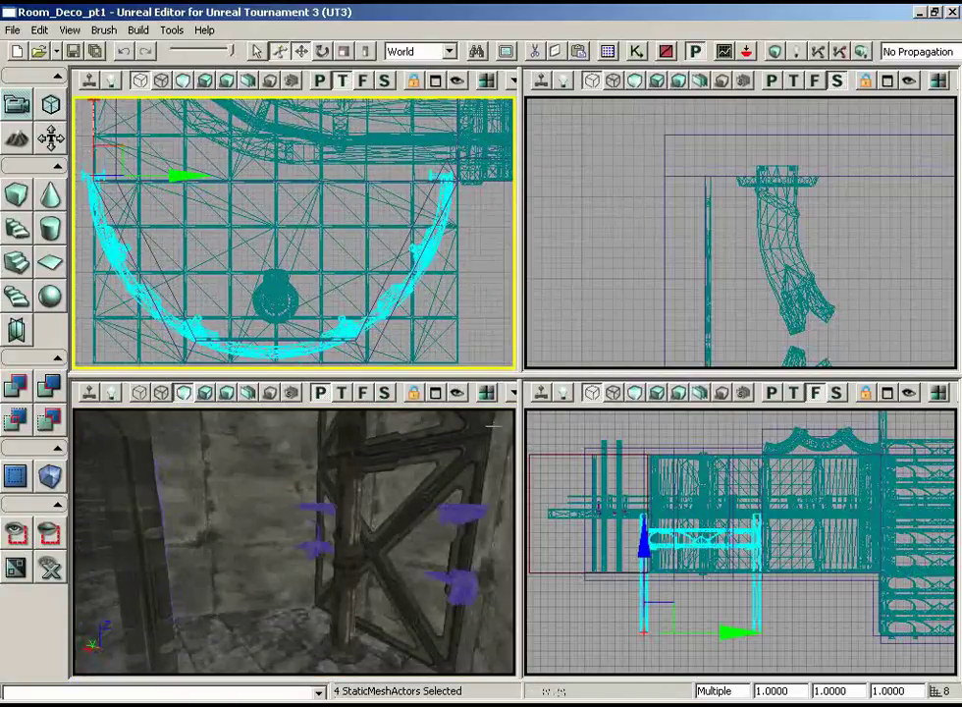
right_drag(493, 424, 428, 483)
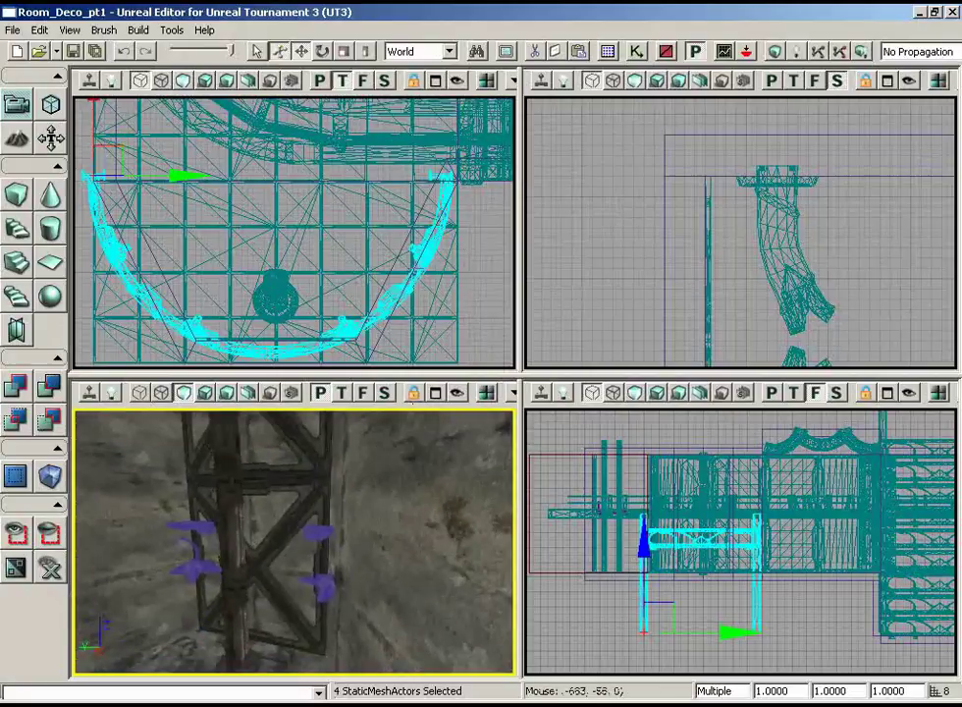
Scale the two curved girder halves down to 0.25, leaving the end posts out of the selection.
click(397, 295)
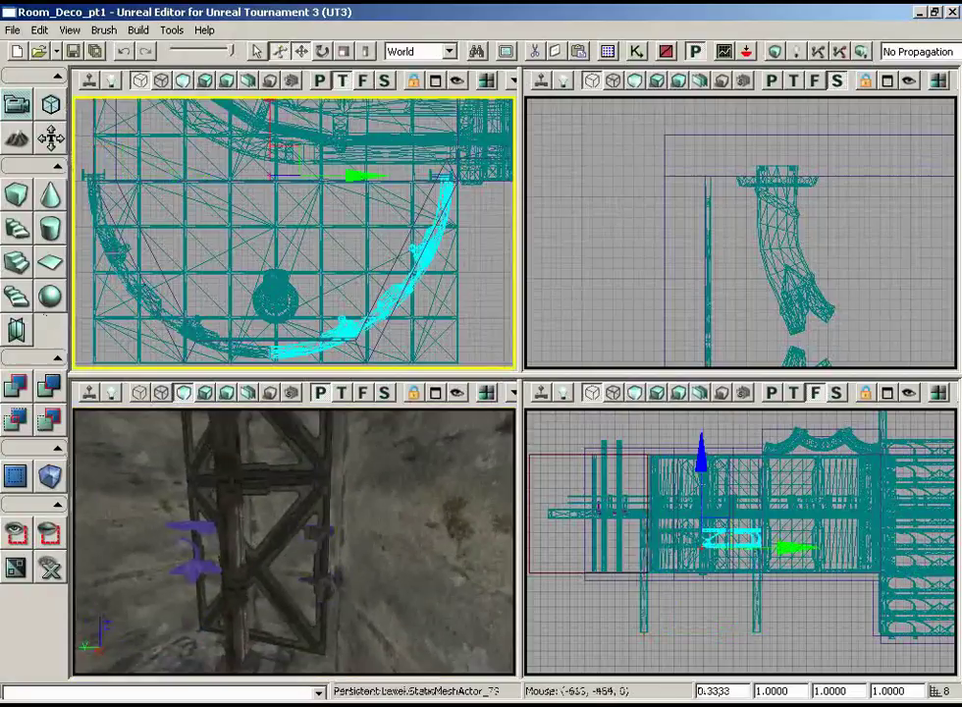
ctrl+click(118, 251)
right_drag(292, 482, 357, 531)
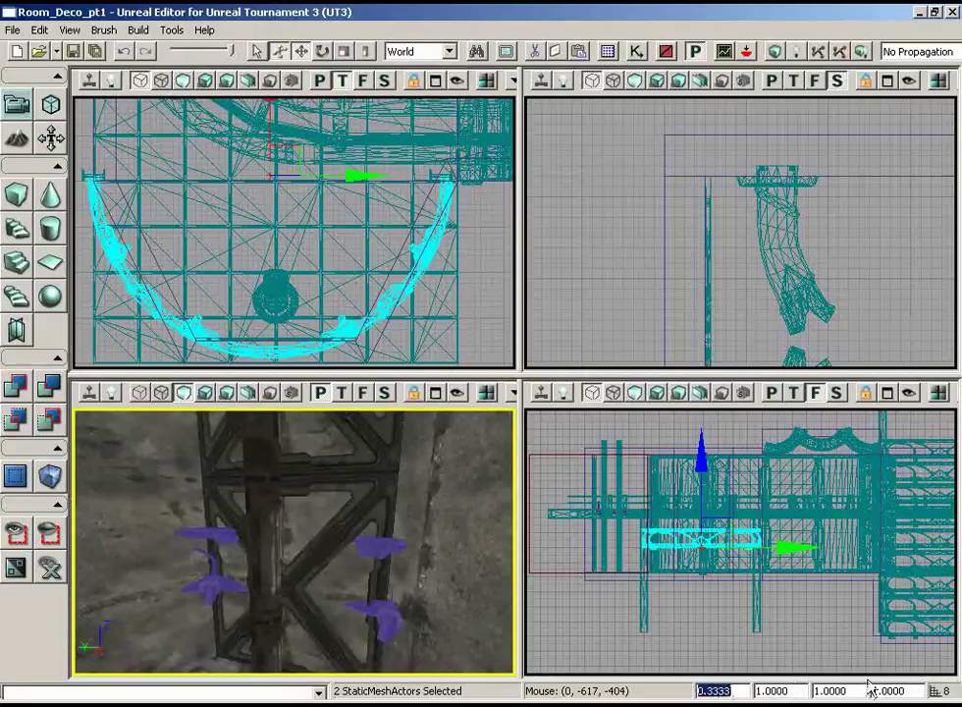
text(.2)
key(Return)
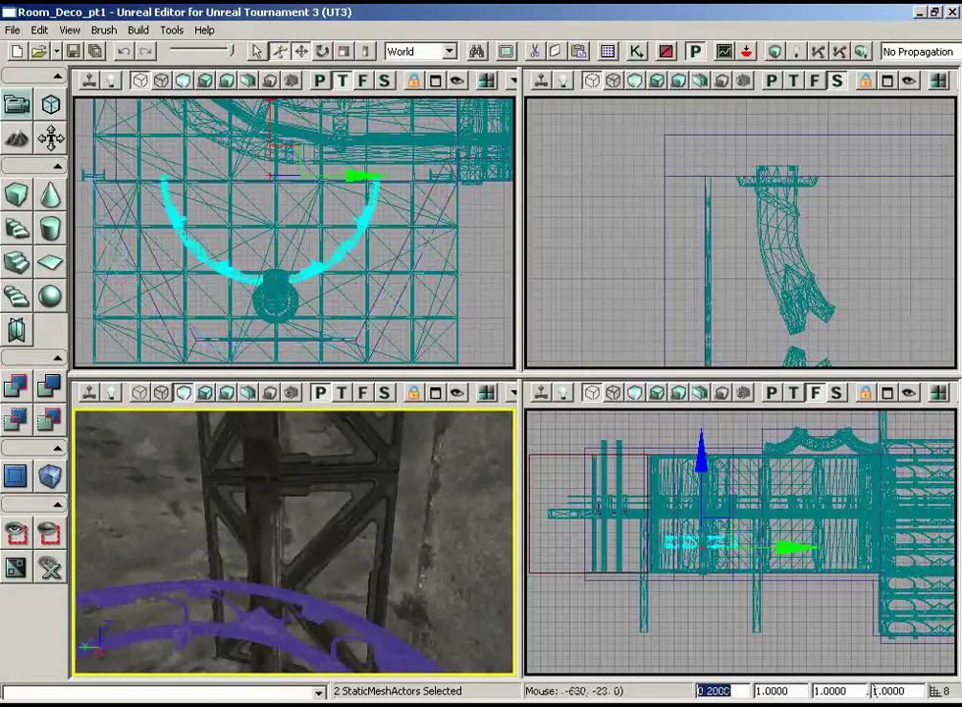
text(.5)
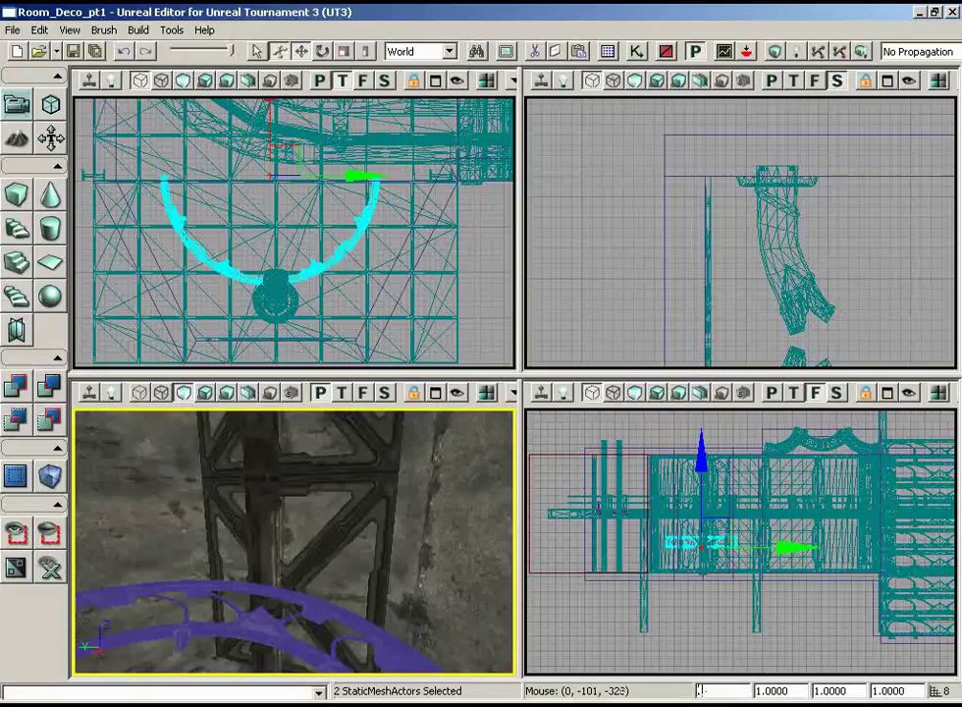
key(Return)
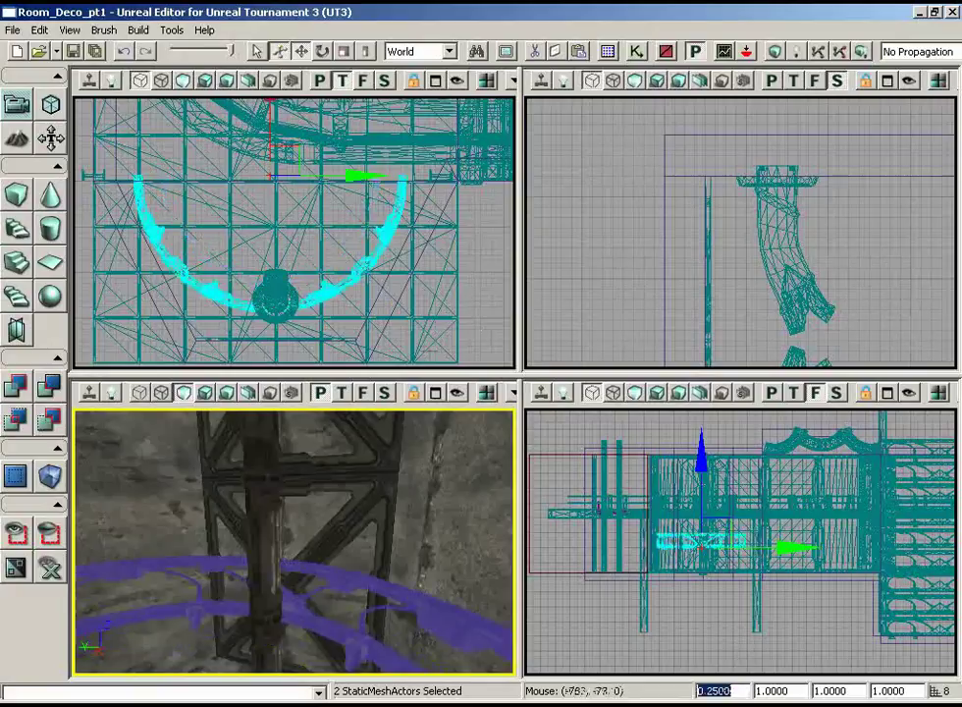
Shift the scaled curved girder so its arc is centred on the vertical pipe.
drag(345, 282, 247, 368)
drag(435, 288, 499, 172)
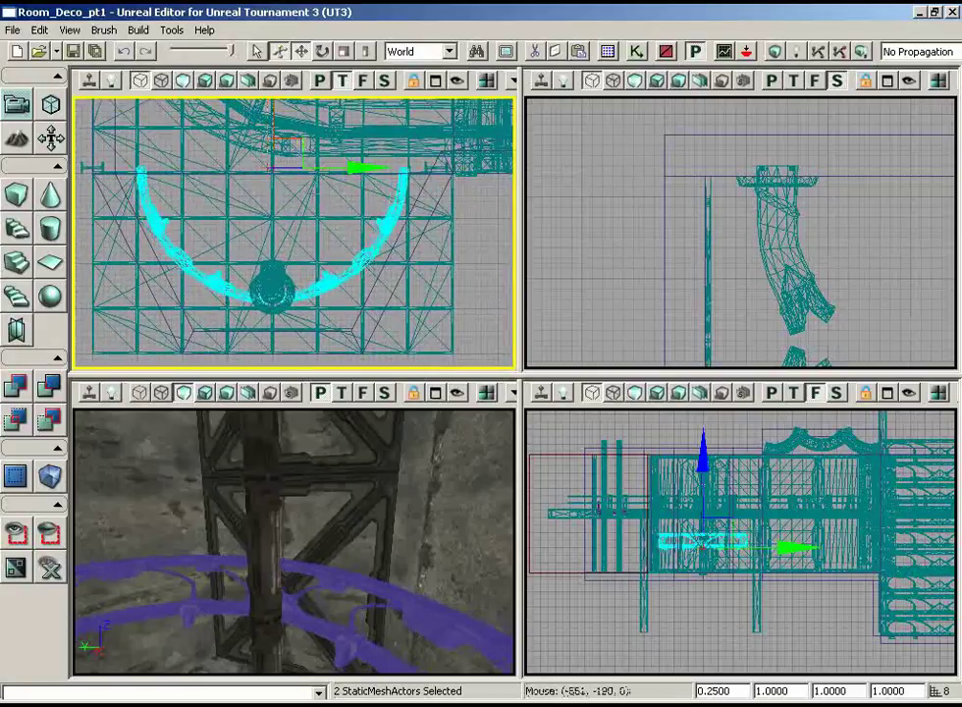
drag(299, 289, 327, 263)
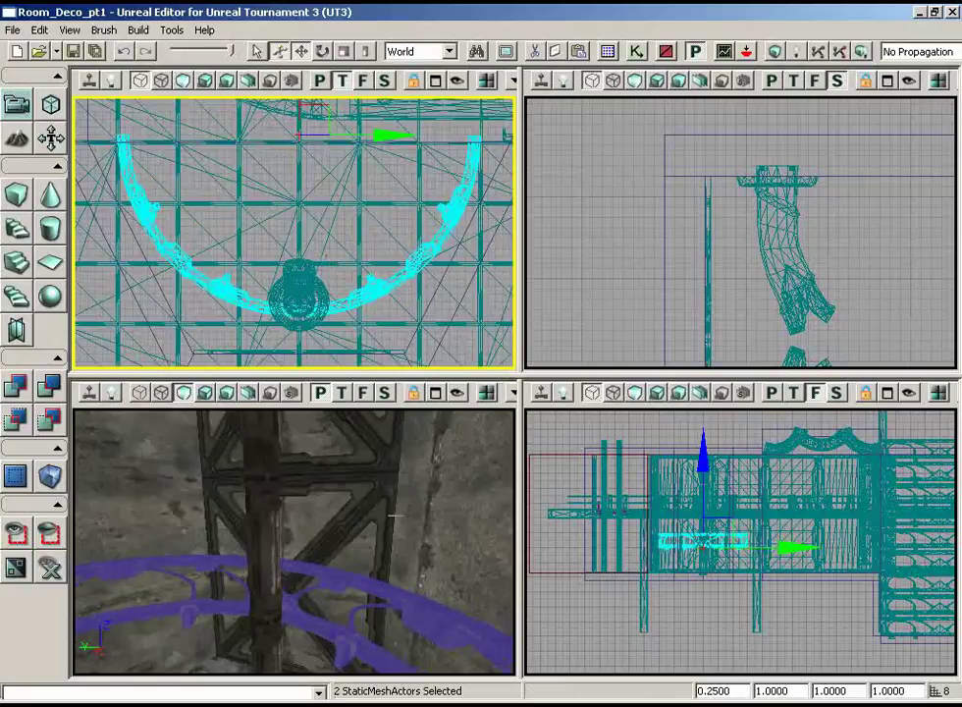
mouse_move(395, 341)
mouse_down()
mouse_move(395, 388)
mouse_move(354, 367)
mouse_move(354, 309)
mouse_move(397, 329)
mouse_up()
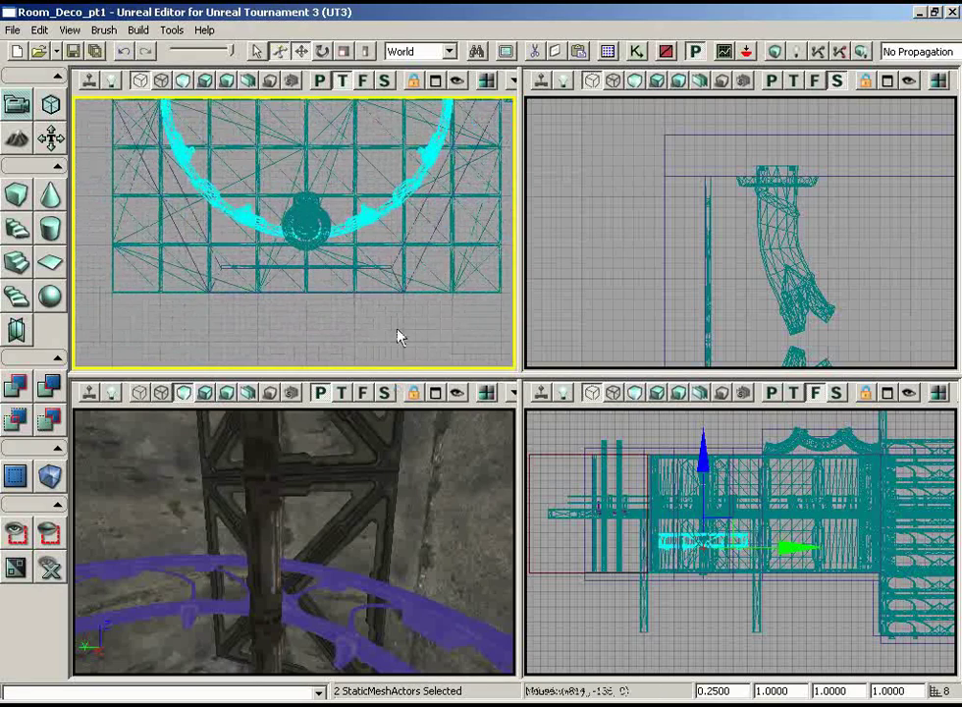
drag(392, 485, 371, 511)
Move each vertical post inward to its matching end of the scaled curved girder.
click(285, 565)
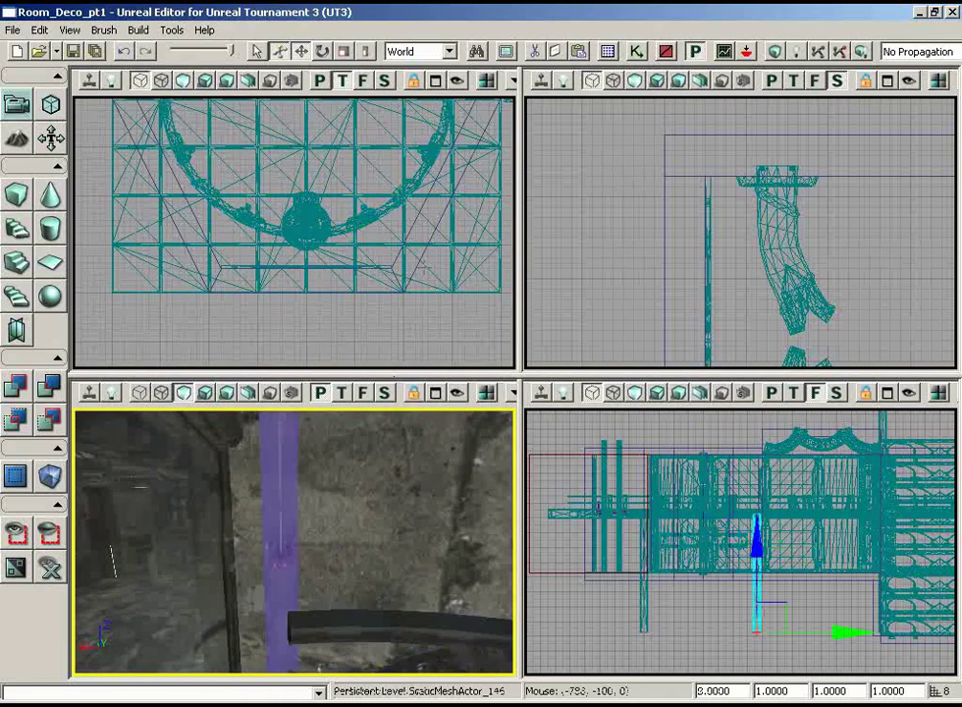
drag(415, 265, 394, 373)
drag(398, 231, 243, 206)
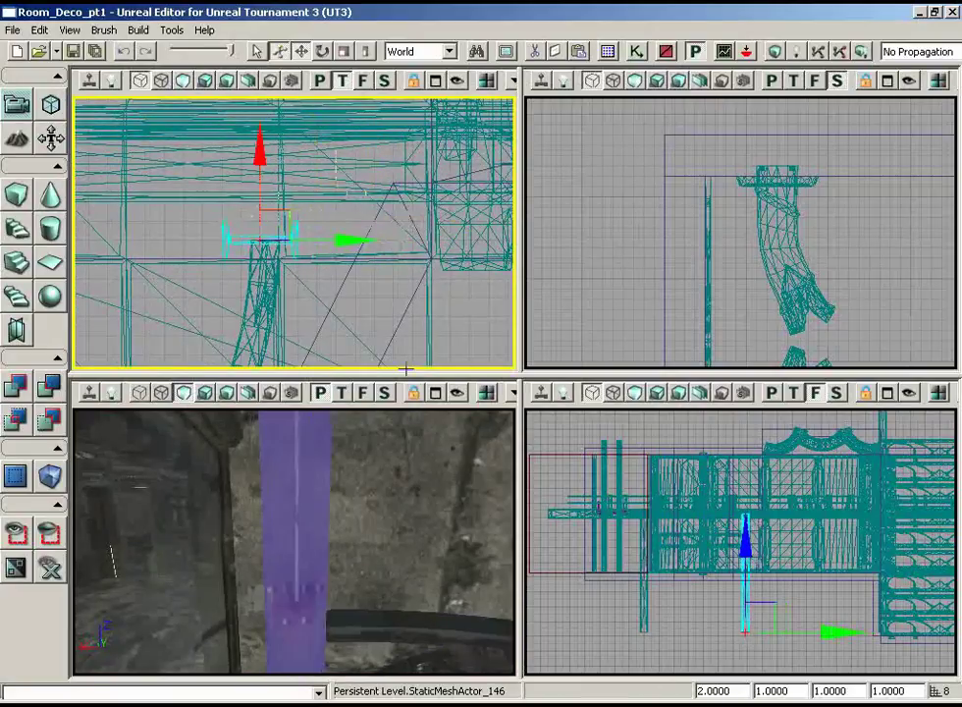
drag(329, 355, 376, 227)
click(204, 238)
drag(376, 228, 369, 136)
right_drag(354, 491, 442, 469)
right_drag(353, 470, 345, 542)
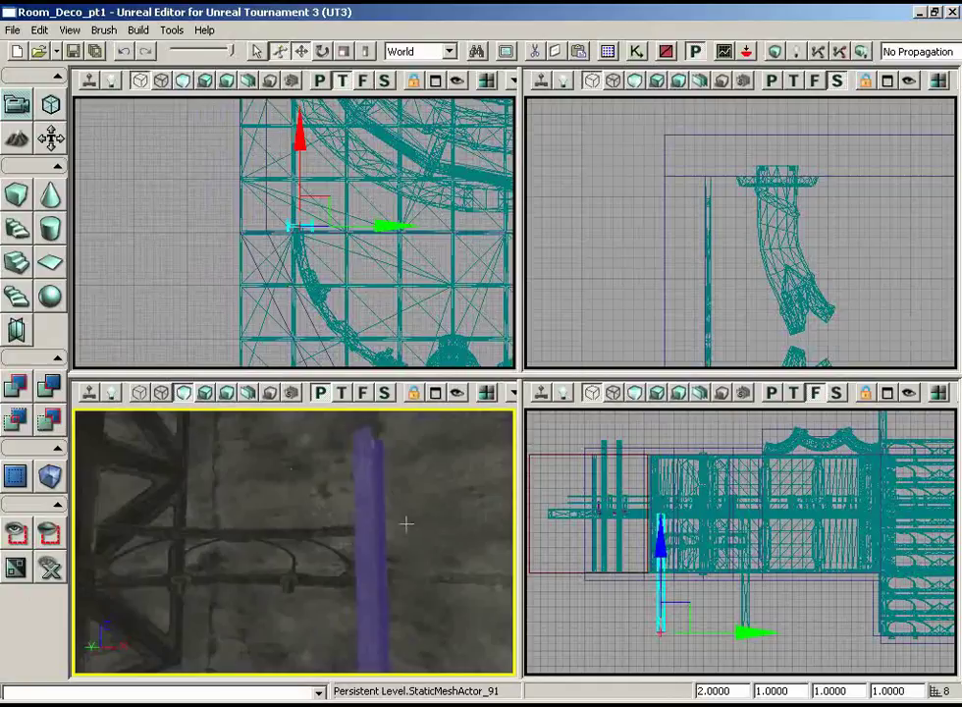
right_drag(406, 524, 453, 527)
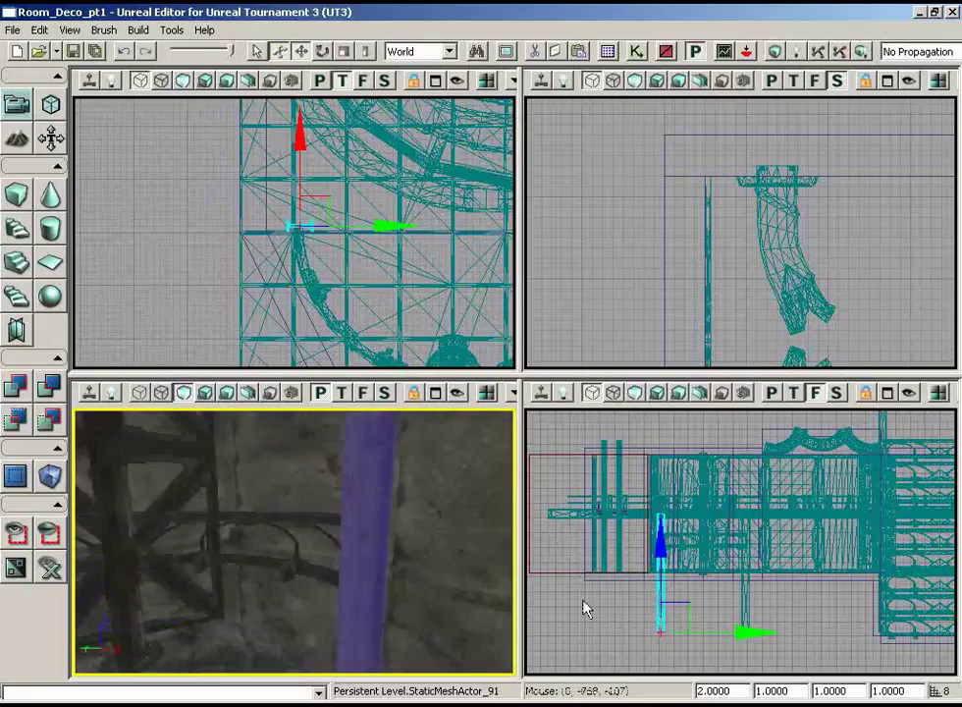
Raise both vertical posts together so their bases rest at the alcove's floor level.
right_drag(586, 609, 607, 642)
right_drag(376, 569, 376, 569)
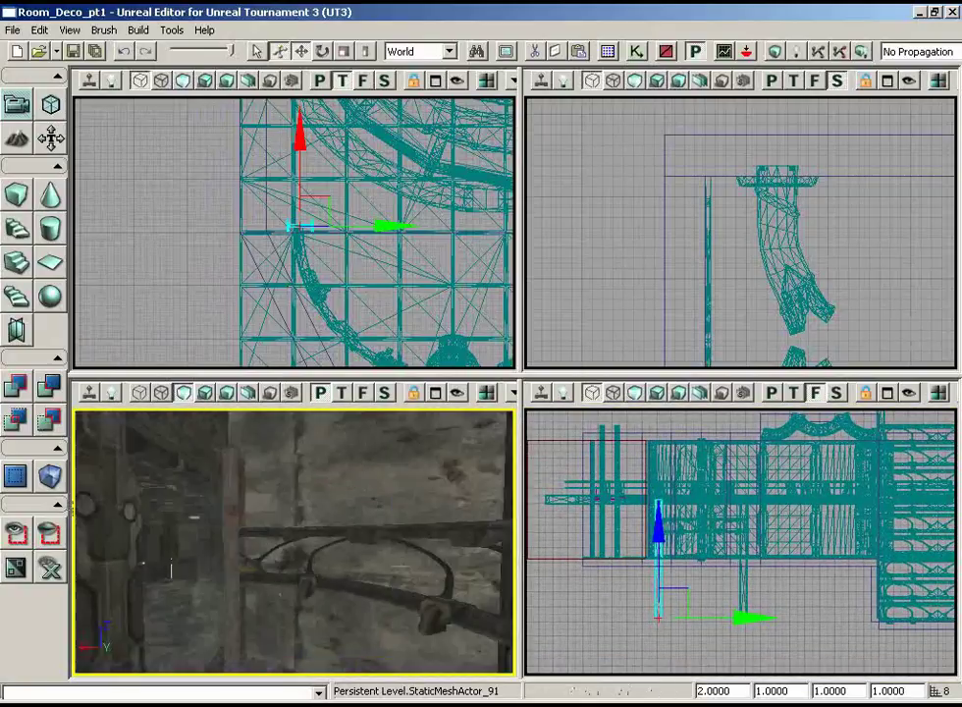
ctrl+click(238, 484)
right_drag(687, 550, 682, 599)
scroll(687, 549, up, 4)
drag(728, 623, 726, 491)
scroll(677, 652, up, 4)
mouse_move(677, 652)
right_down()
mouse_move(708, 684)
mouse_move(604, 652)
mouse_move(530, 685)
mouse_move(674, 656)
right_up()
scroll(604, 653, up, 10)
scroll(696, 494, down, 6)
right_drag(694, 487, 550, 648)
scroll(550, 655, down, 8)
Inspect how the end posts and both curved girder halves line up with the vertical pipe.
drag(319, 589, 304, 622)
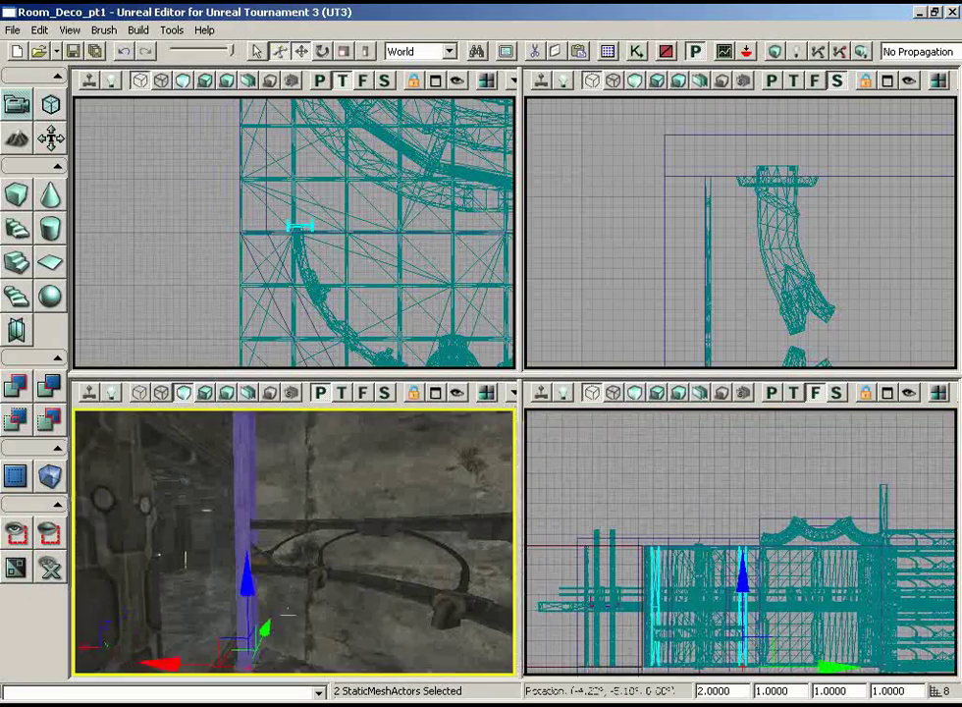
mouse_move(304, 622)
right_down()
mouse_move(283, 625)
mouse_move(319, 623)
right_up()
drag(484, 585, 455, 611)
click(376, 511)
ctrl+click(266, 510)
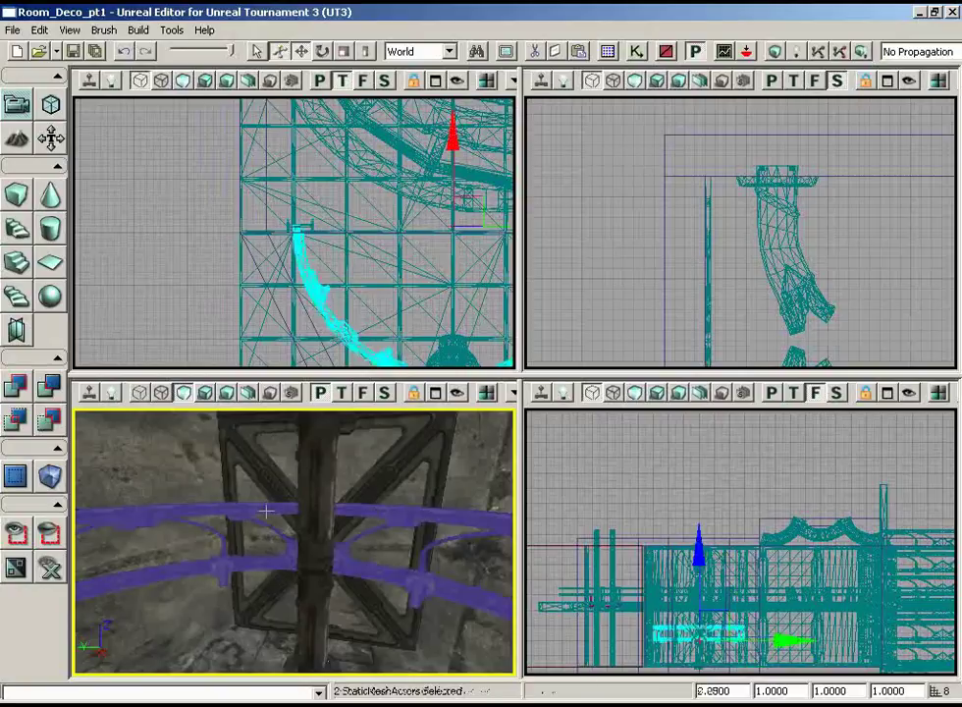
drag(387, 478, 284, 468)
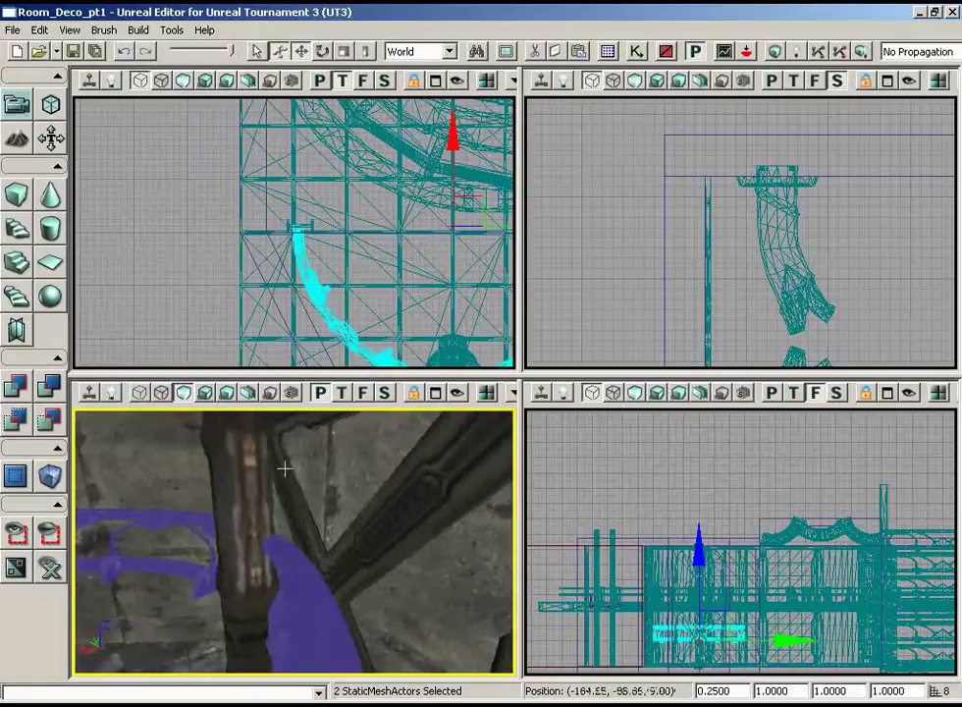
drag(392, 284, 264, 226)
scroll(295, 232, down, 2)
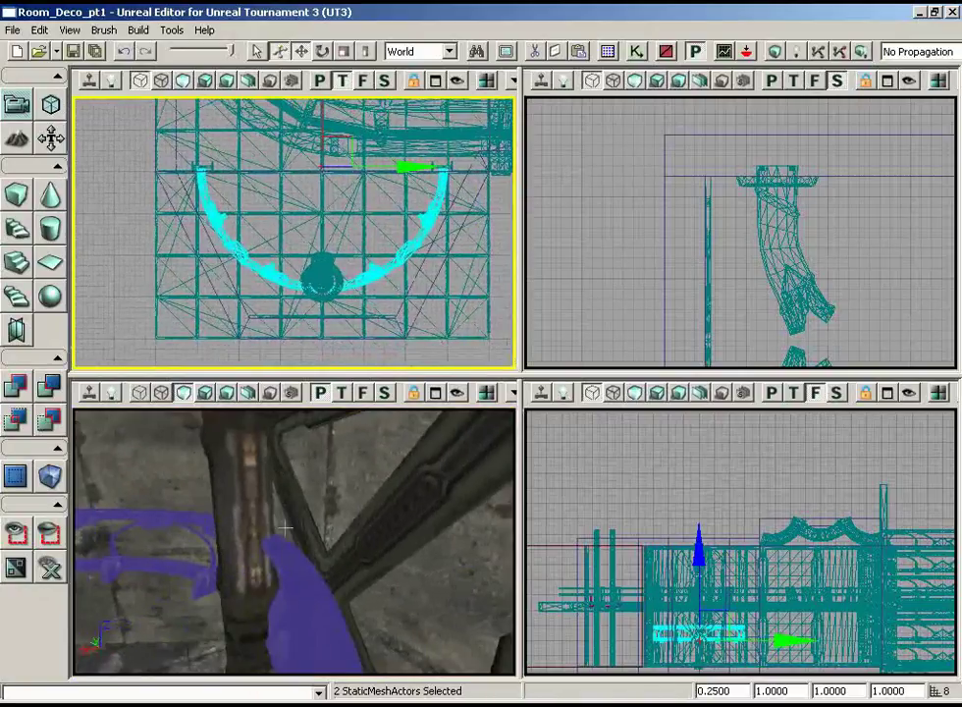
right_drag(284, 528, 248, 540)
scroll(354, 362, up, 2)
drag(353, 361, 317, 294)
drag(337, 518, 396, 551)
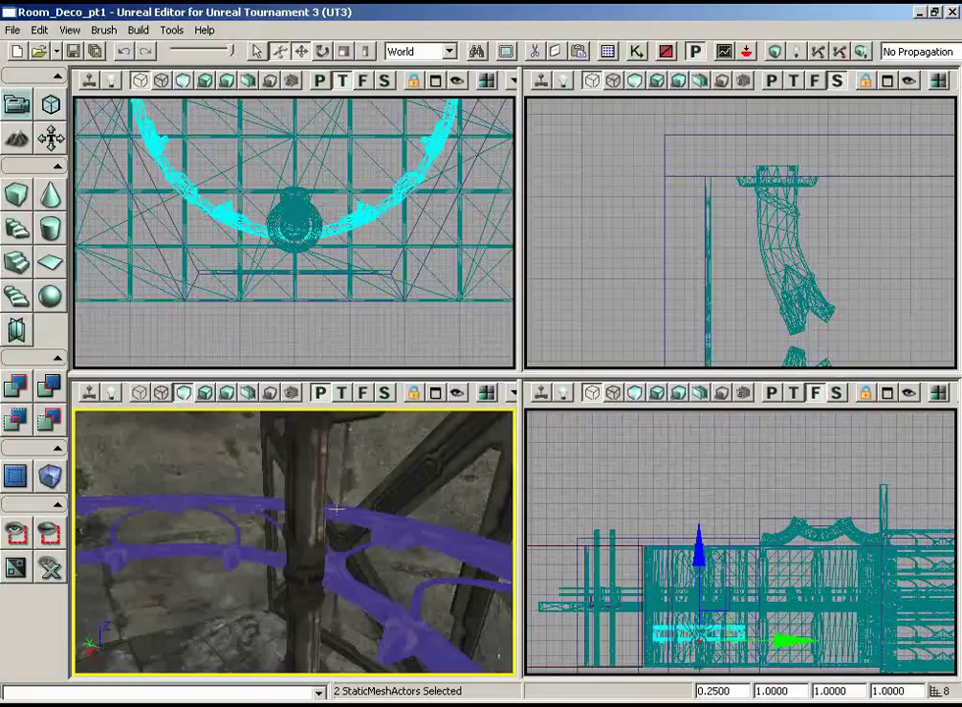
drag(350, 532, 374, 506)
Select all six pieces of the vertical pipe, from the floor collar up to the ceiling collar.
right_drag(257, 522, 294, 550)
click(305, 603)
ctrl+click(298, 451)
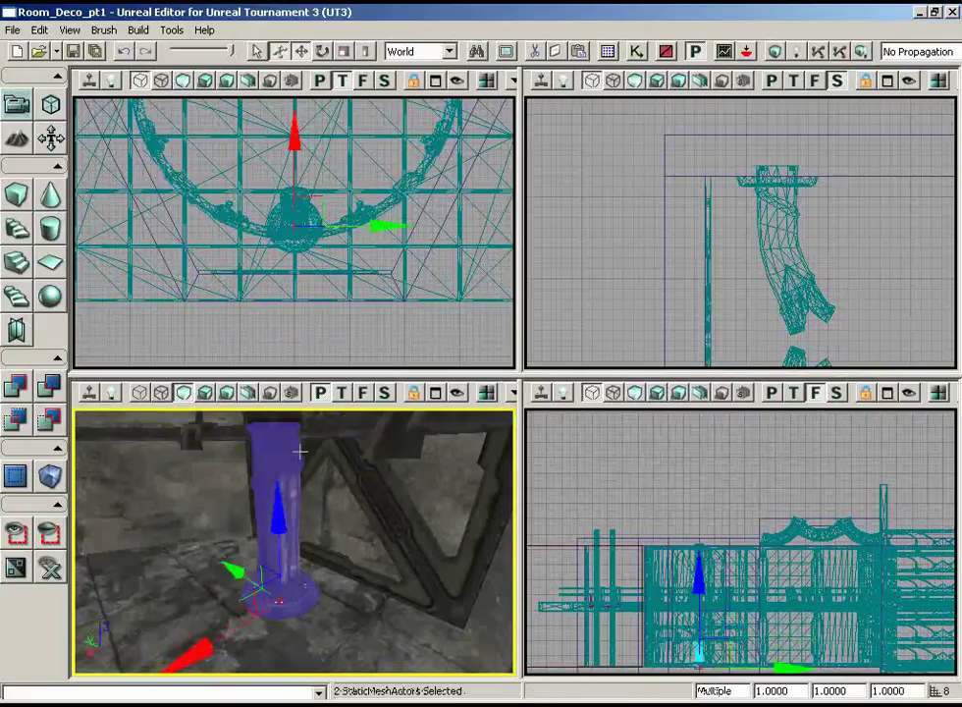
right_drag(299, 451, 300, 392)
ctrl+click(315, 471)
right_drag(315, 471, 326, 397)
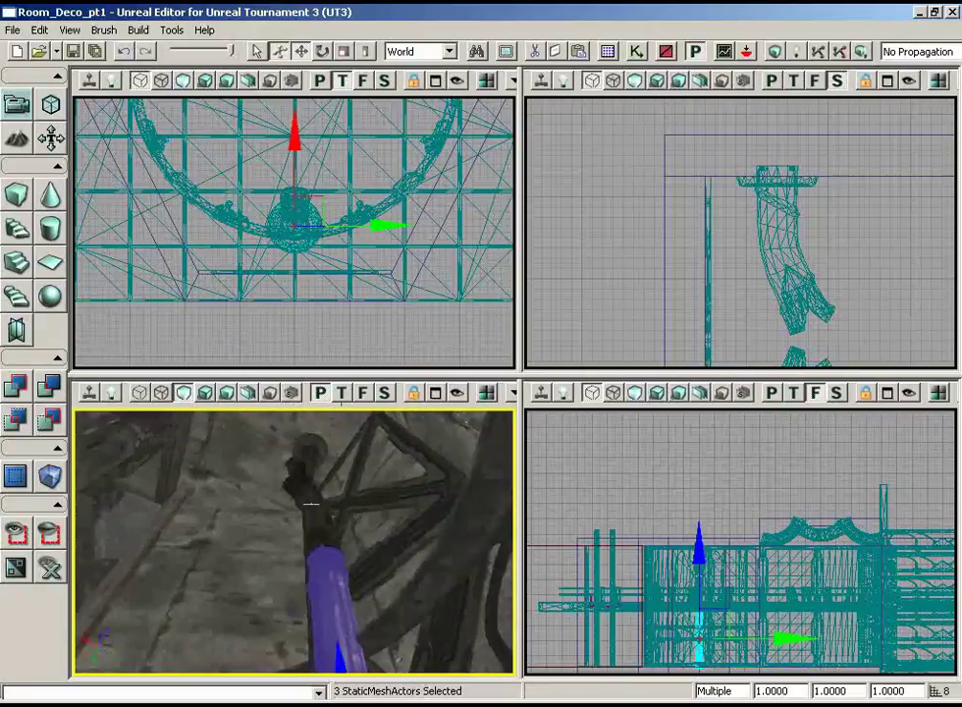
ctrl+click(313, 504)
ctrl+click(311, 455)
ctrl+click(318, 446)
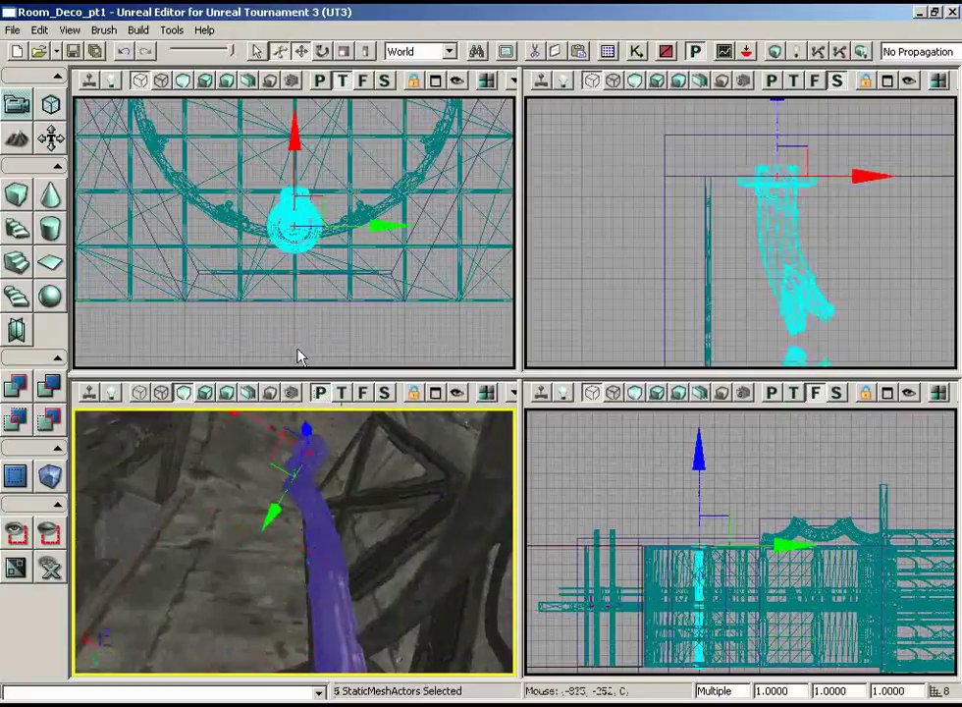
right_drag(393, 561, 342, 675)
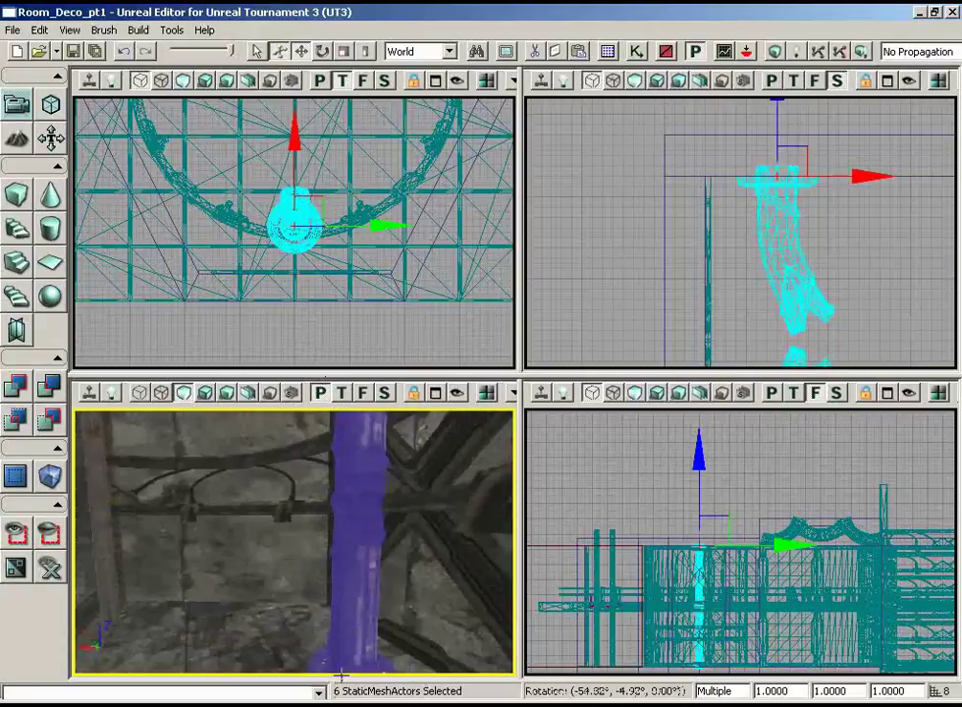
Shift the selected pipe pieces slightly toward the back wall, setting the drag grid to 4 for the final adjustment.
drag(295, 142, 292, 144)
drag(392, 601, 423, 509)
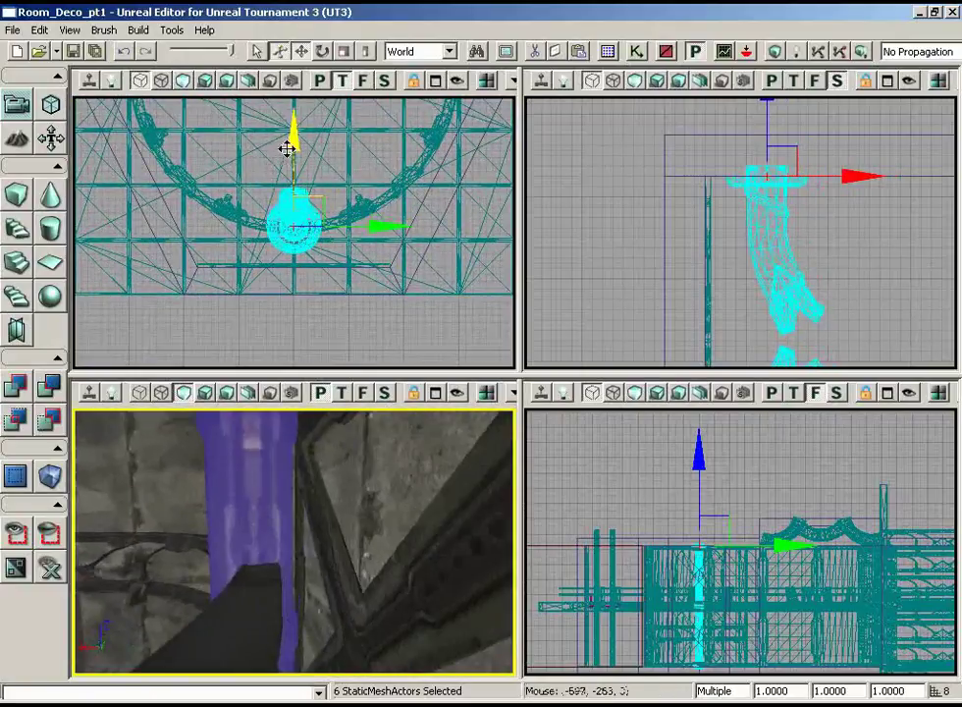
drag(287, 148, 286, 149)
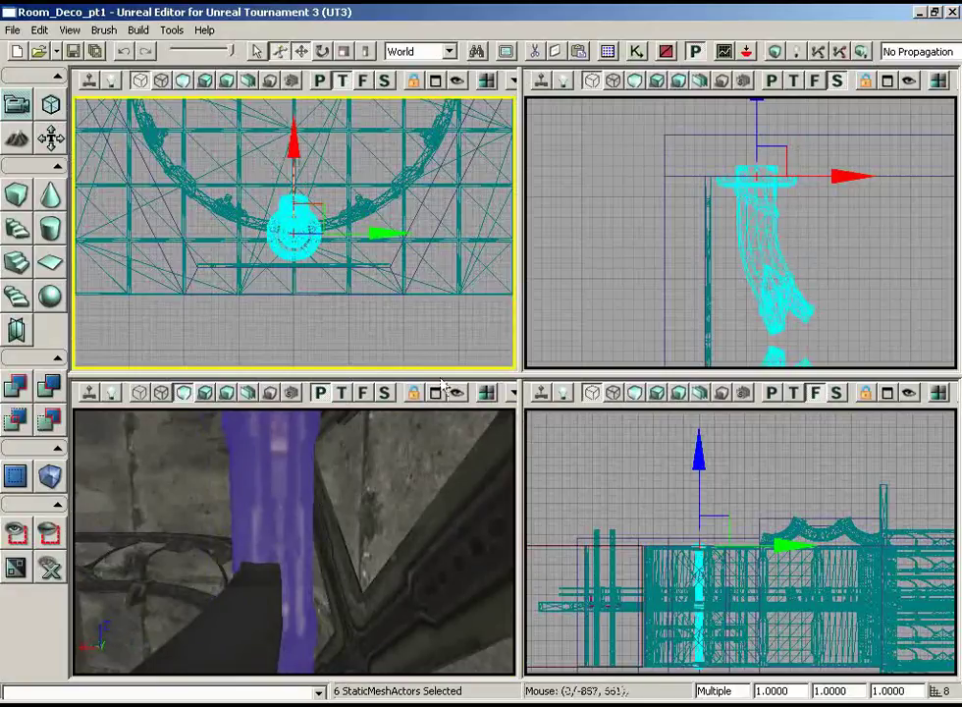
click(70, 29)
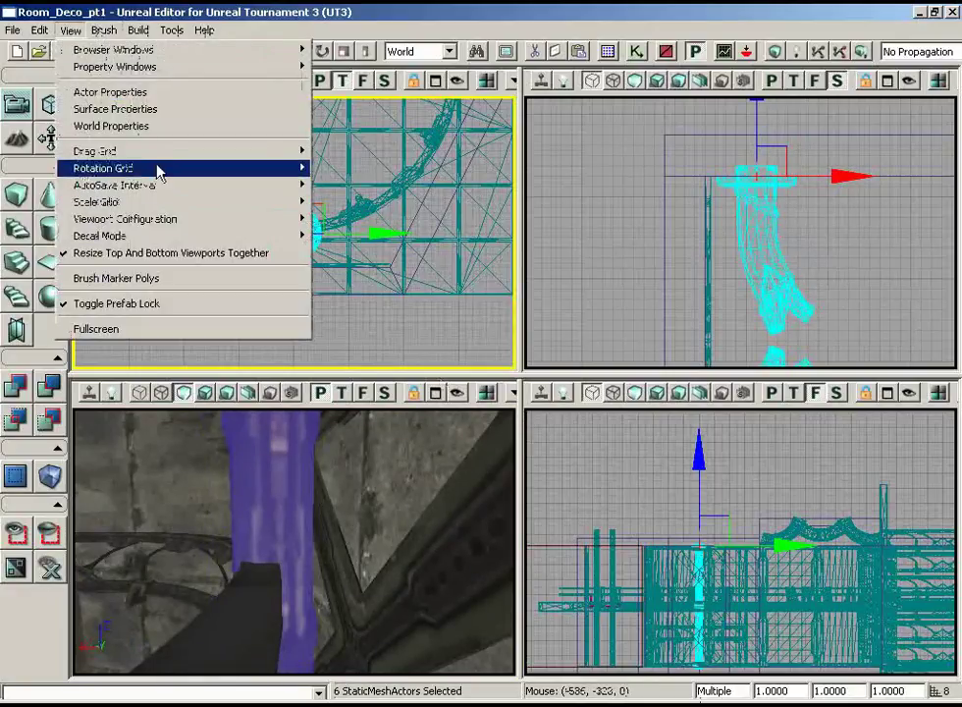
mouse_move(147, 152)
click(359, 206)
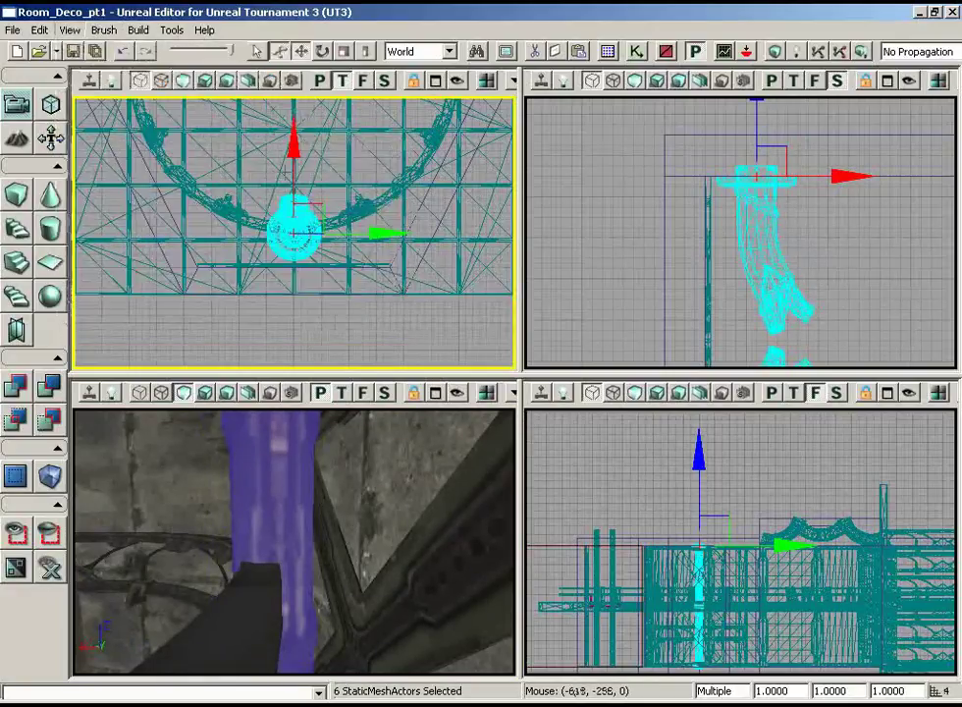
drag(288, 148, 290, 149)
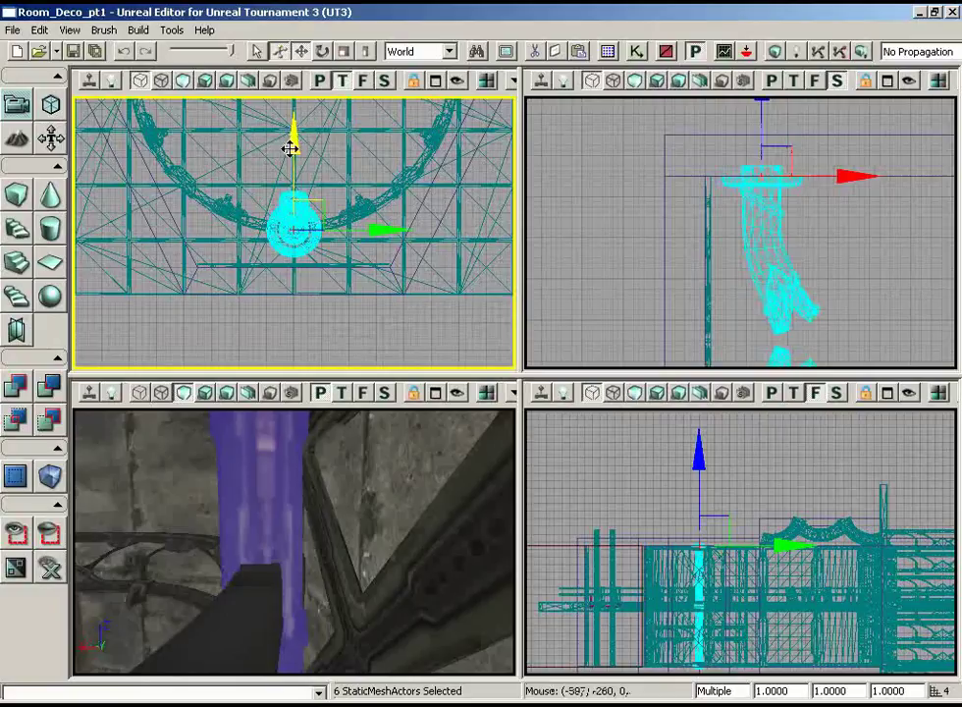
mouse_move(338, 515)
right_down()
mouse_move(404, 522)
mouse_move(359, 510)
mouse_move(419, 501)
mouse_move(329, 495)
right_up()
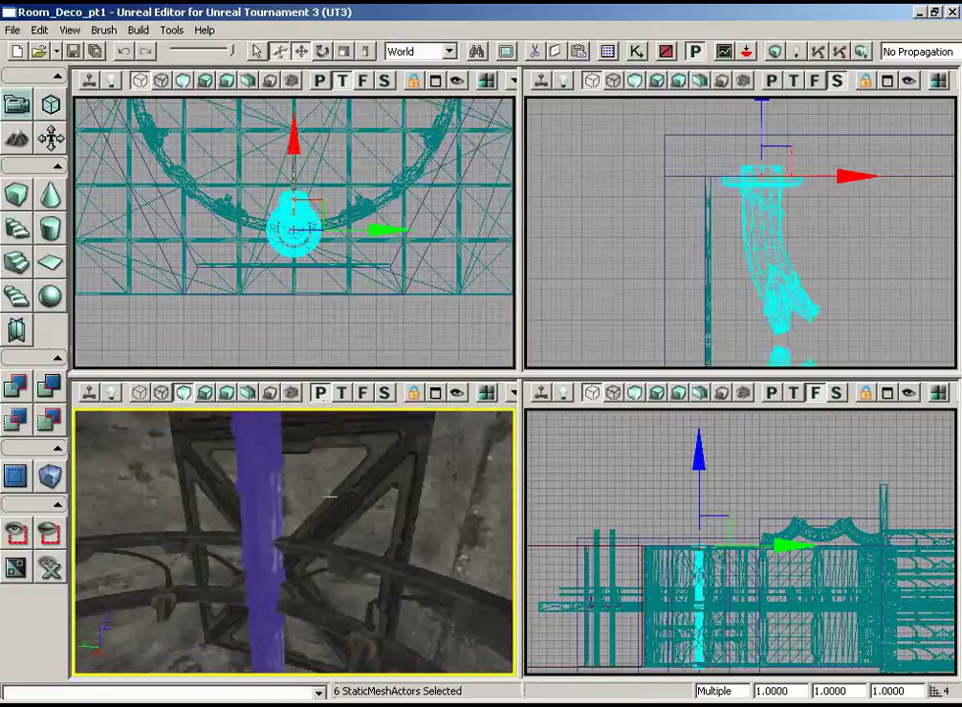
Set the drag grid to 8 and slide the curved girder half on the top view's left side outward.
click(377, 567)
right_drag(324, 352, 171, 207)
scroll(312, 321, up, 3)
click(69, 29)
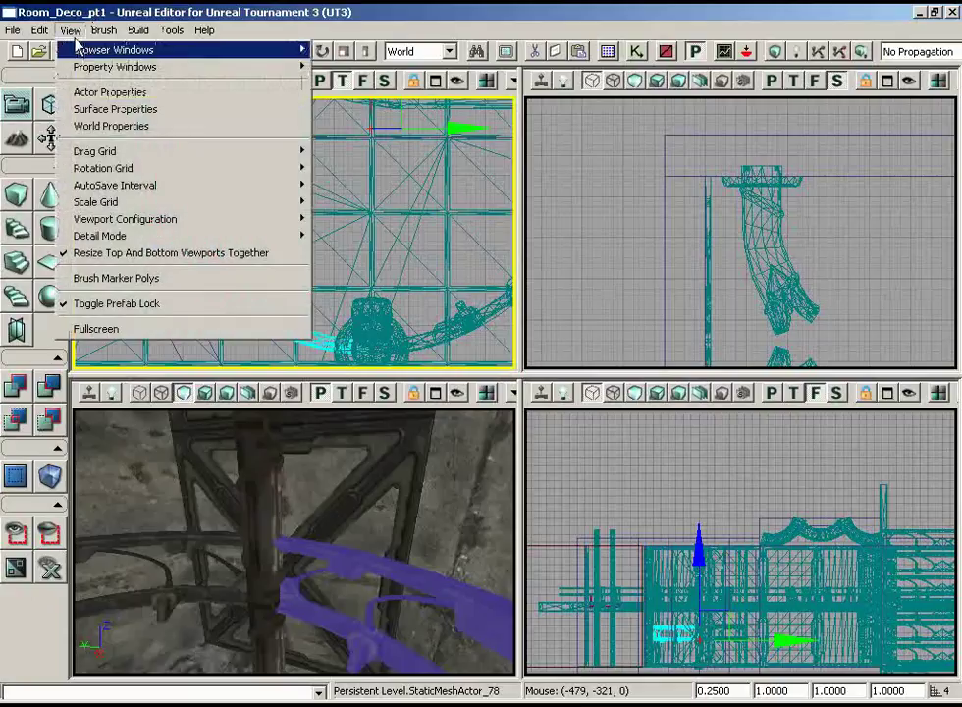
mouse_move(189, 150)
click(382, 222)
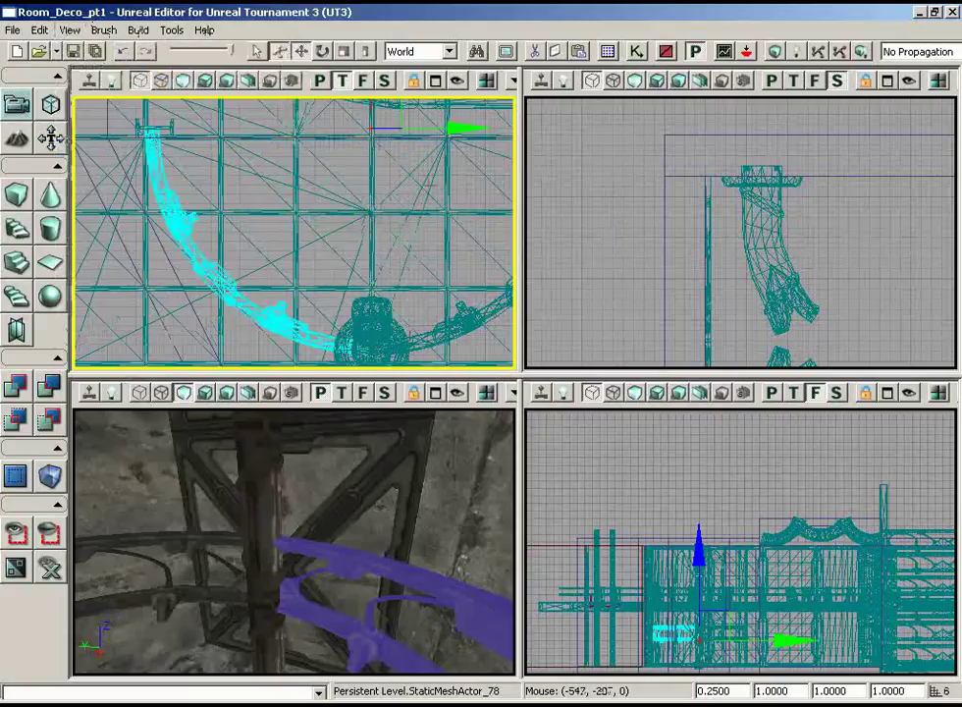
right_drag(364, 224, 313, 215)
scroll(325, 190, up, 1)
scroll(325, 190, down, 1)
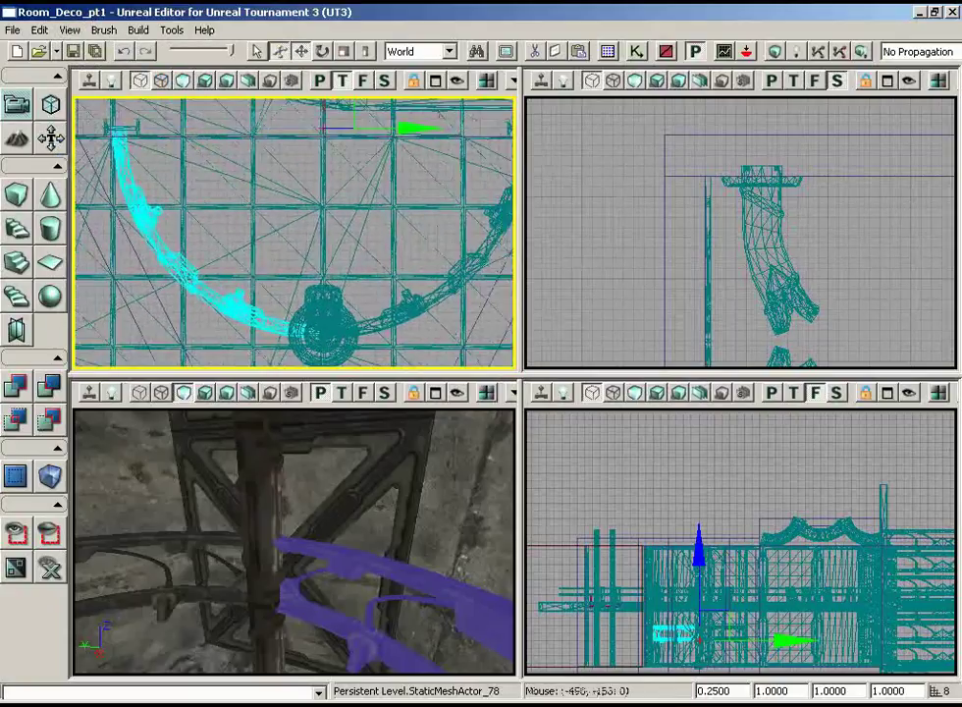
mouse_move(411, 129)
mouse_down()
mouse_move(365, 125)
mouse_move(405, 127)
mouse_up()
Slide the opposite curved girder half outward by the same amount, leaving matching gaps on both sides of the pipe.
click(416, 298)
drag(380, 510, 280, 467)
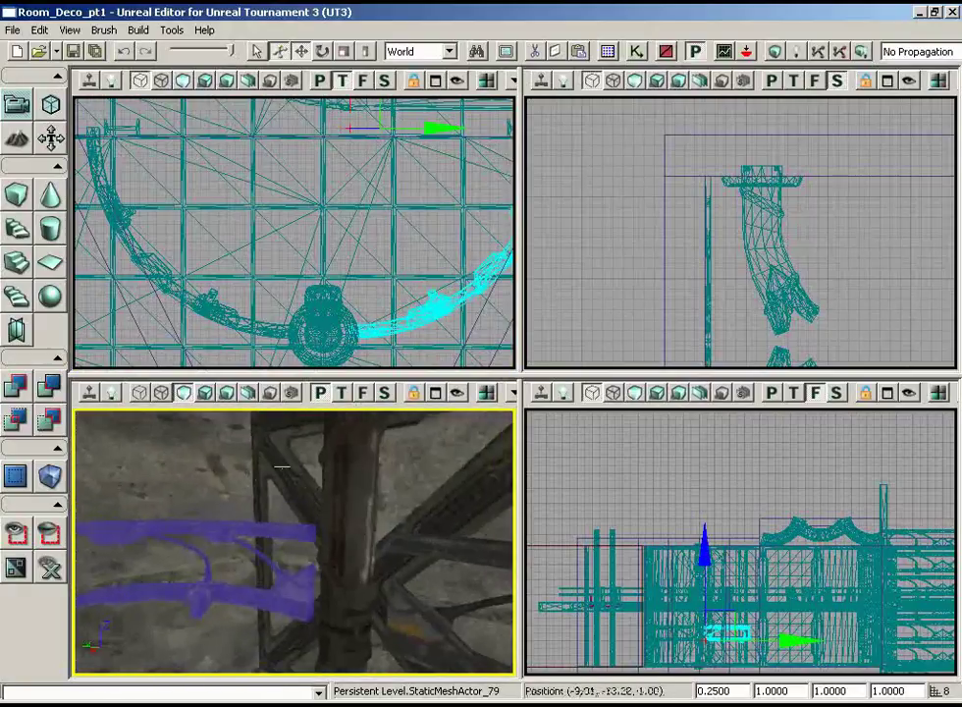
drag(395, 604, 395, 556)
click(394, 502)
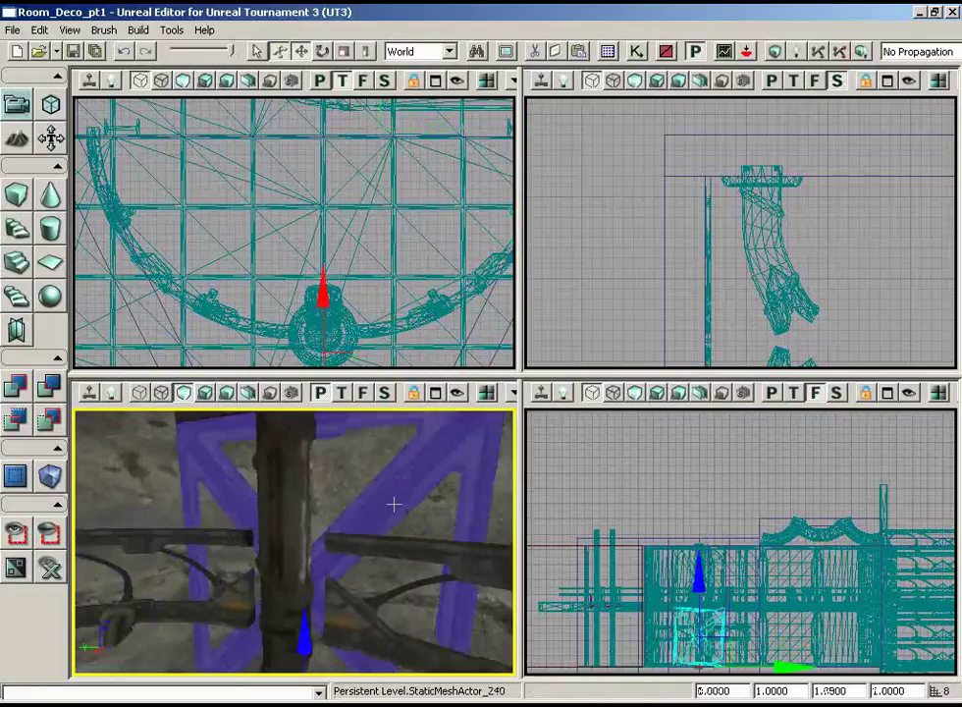
right_drag(458, 495, 431, 463)
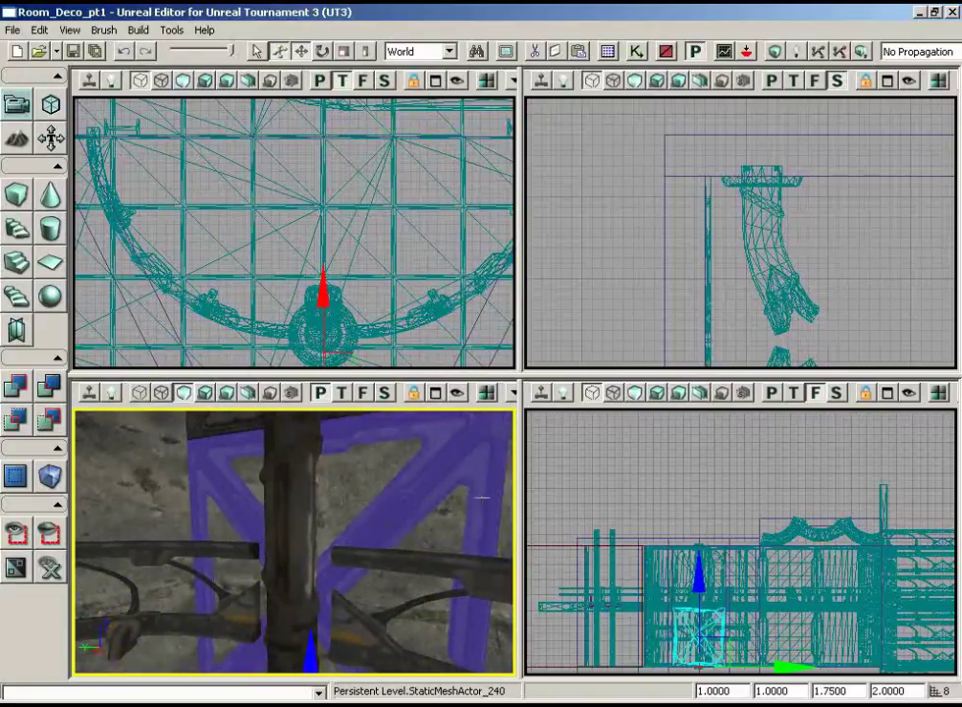
Choose the round girder mesh S_LT_Deco_SM_GirdX_360 from the LT_Deco package in the Generic browser.
click(607, 51)
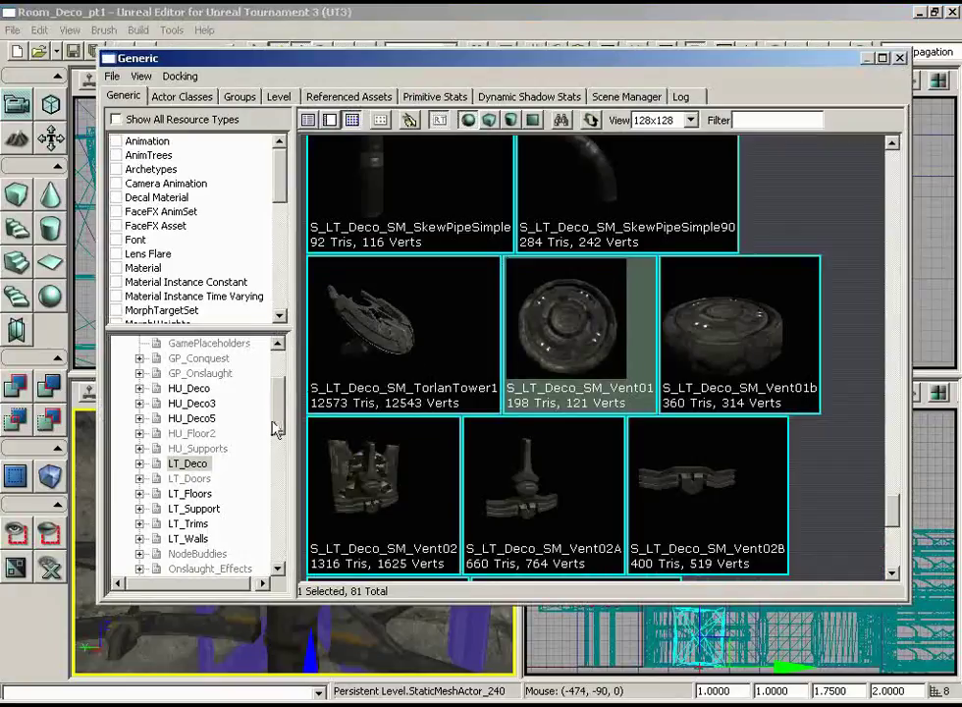
scroll(275, 429, down, 1)
drag(891, 520, 888, 353)
scroll(827, 318, up, 10)
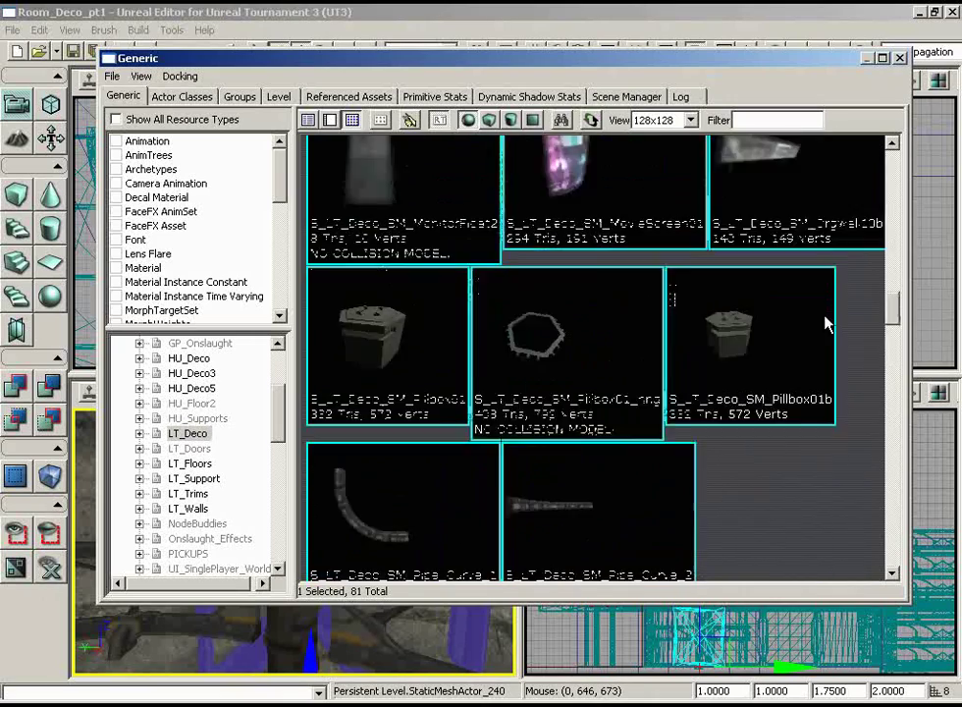
scroll(829, 182, up, 6)
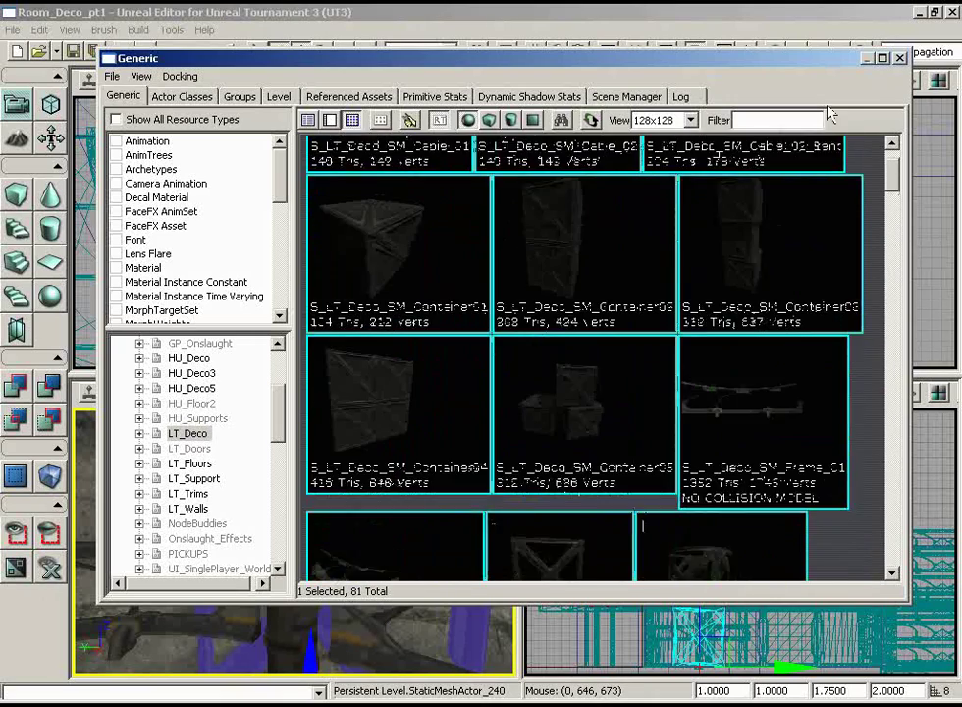
scroll(869, 226, down, 5)
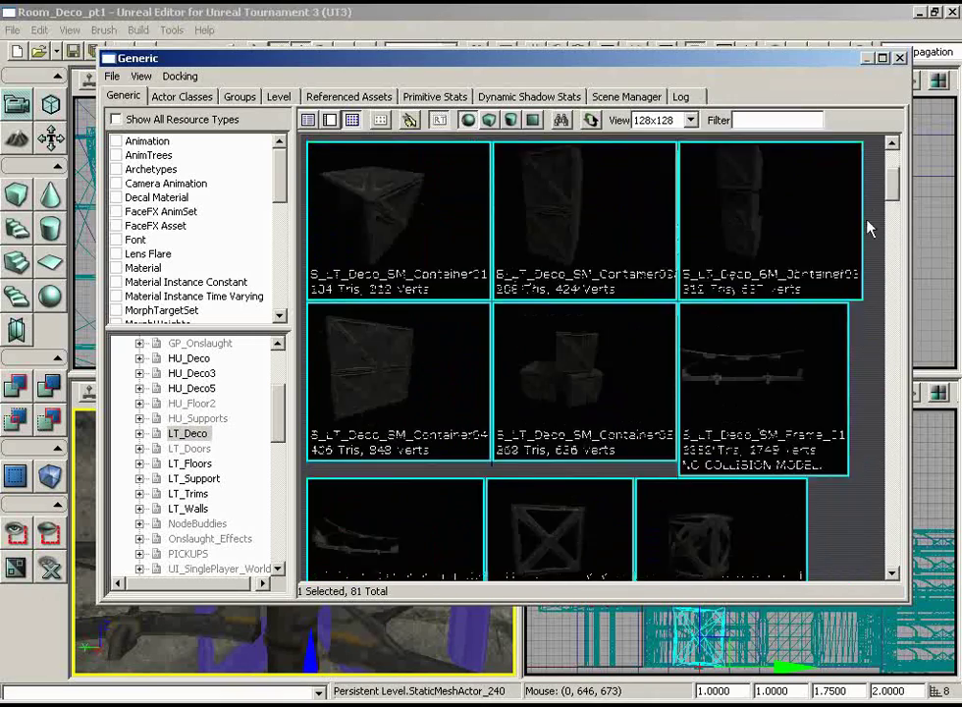
scroll(869, 254, up, 3)
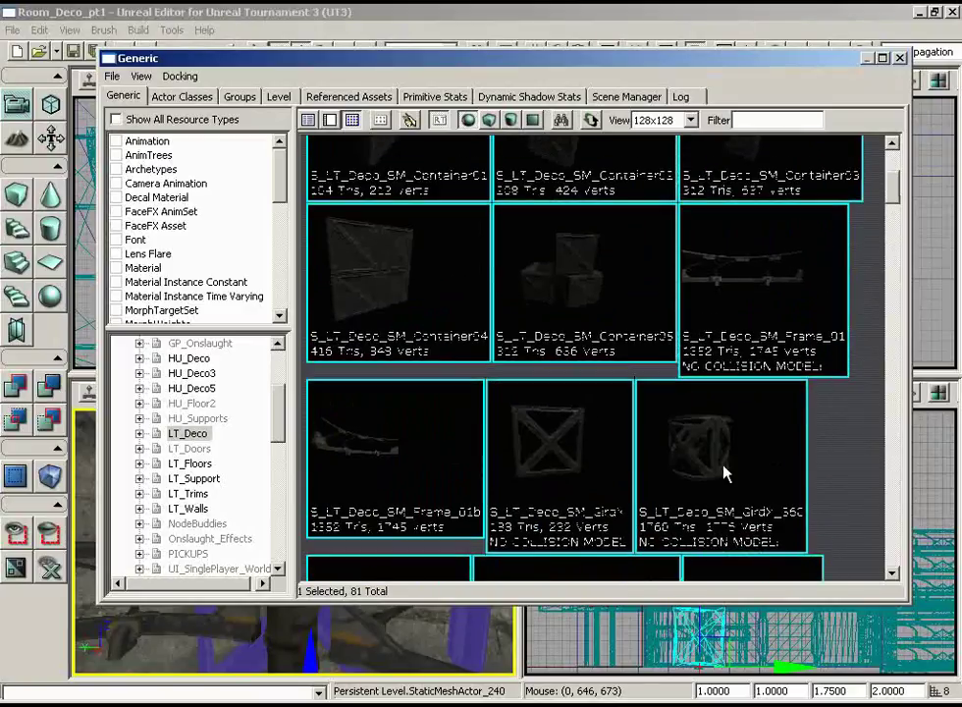
click(769, 523)
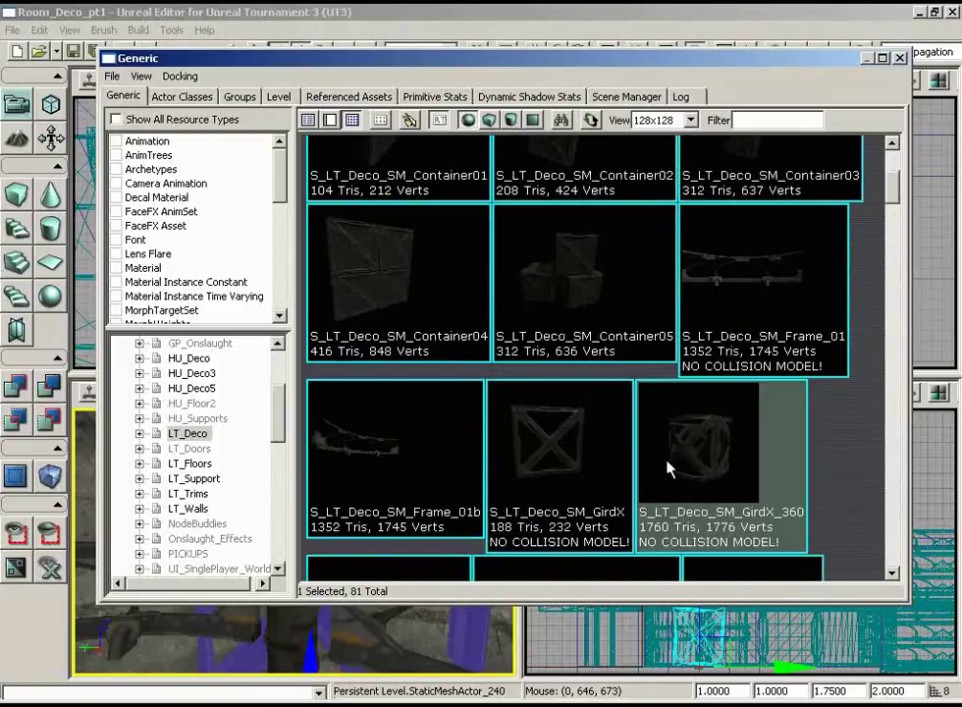
click(900, 59)
Add the chosen round girder mesh to the level next to the vertical pipe.
right_drag(392, 525, 326, 535)
drag(326, 535, 340, 507)
right_click(341, 506)
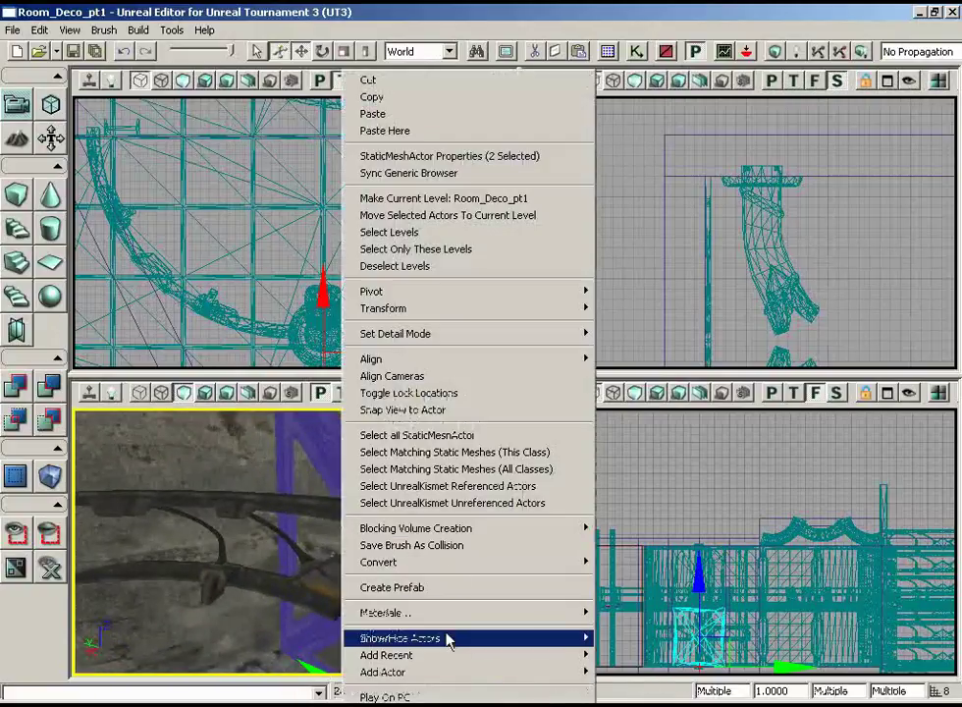
mouse_move(567, 655)
click(330, 534)
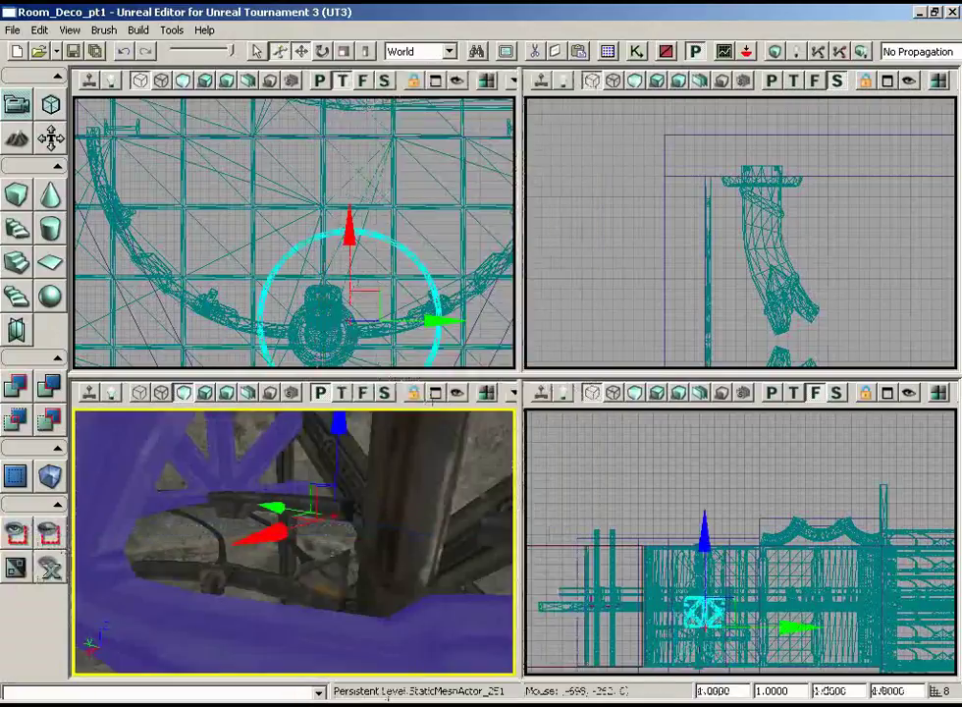
Move the round girder so that it encircles the vertical pipe in the top view.
right_drag(412, 344, 407, 369)
drag(404, 189, 329, 195)
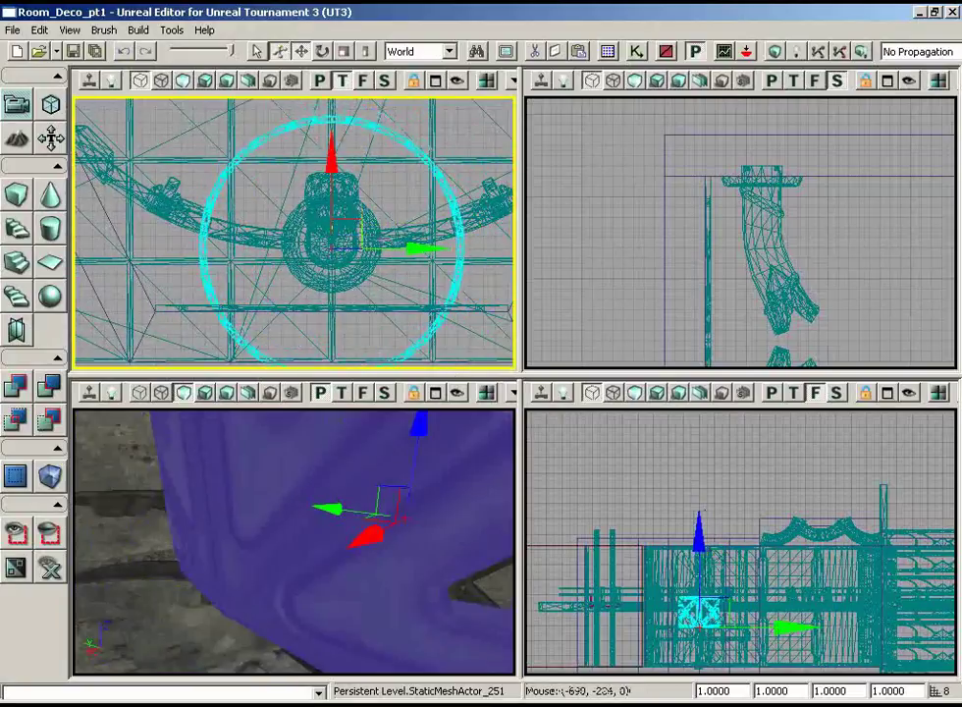
right_drag(381, 202, 377, 371)
right_drag(376, 304, 402, 186)
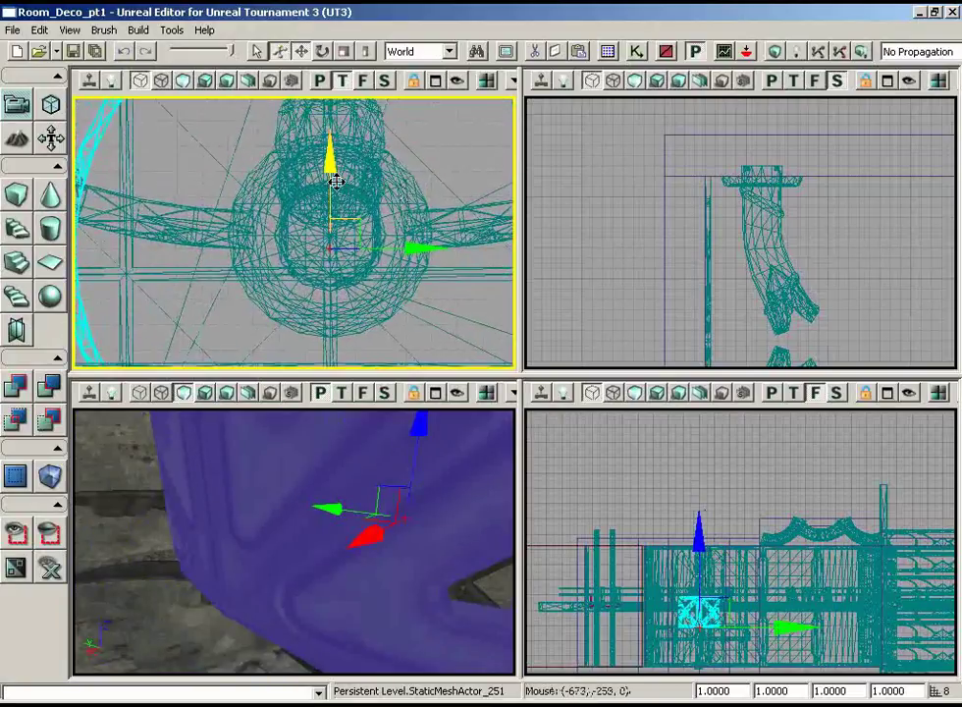
drag(330, 167, 330, 151)
right_drag(459, 187, 463, 114)
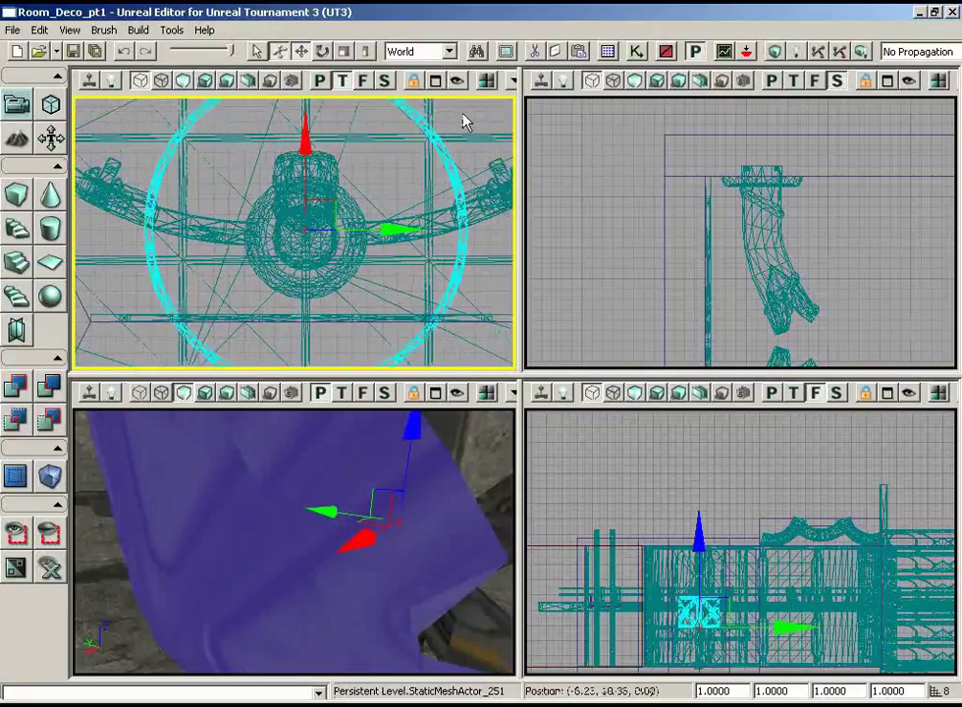
Set the drag grid to 4 and nudge the round girder to centre it on the pipe.
click(68, 30)
mouse_move(184, 155)
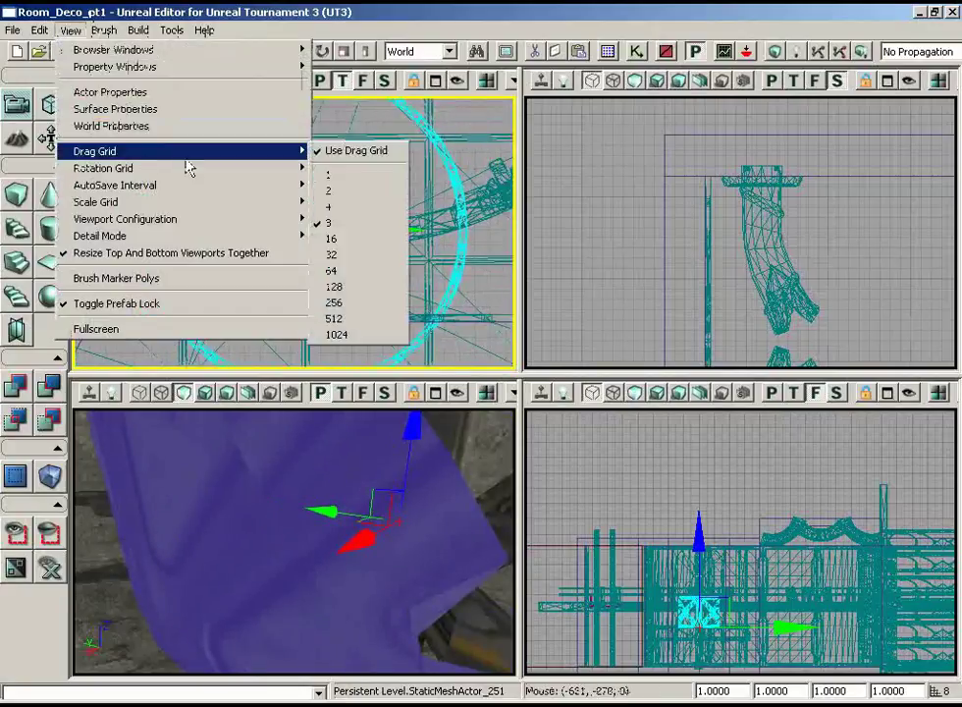
click(355, 214)
drag(305, 146, 305, 150)
Scale the round girder uniformly to 0.5 around the pipe.
right_drag(412, 182, 403, 208)
scroll(405, 201, down, 2)
mouse_move(271, 499)
mouse_down()
mouse_move(297, 573)
mouse_move(308, 524)
mouse_move(271, 511)
mouse_move(271, 498)
mouse_up()
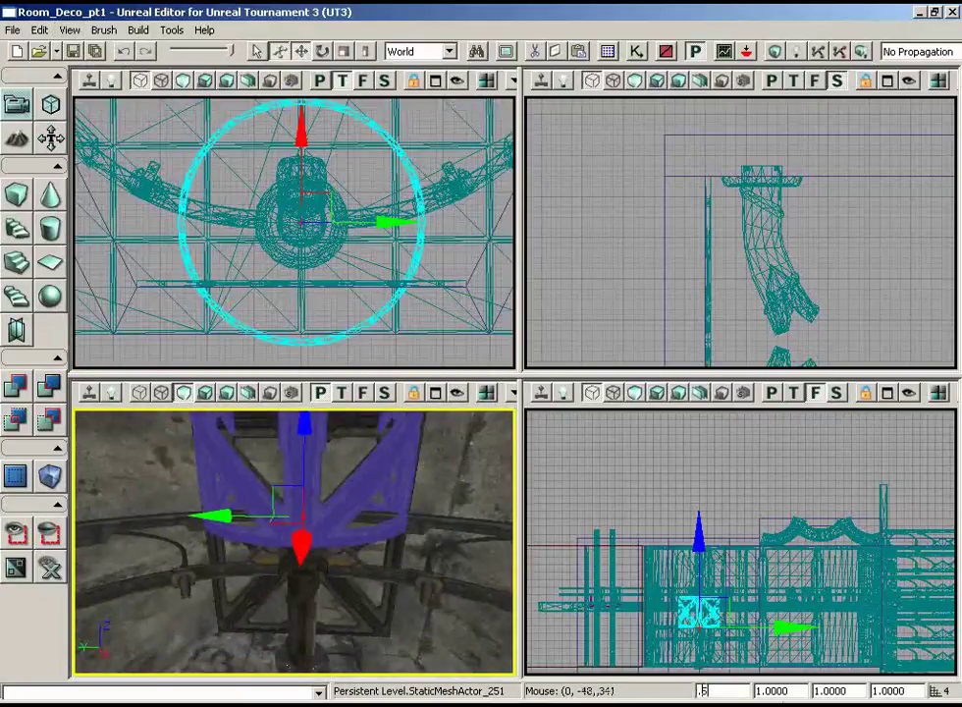
key(Return)
mouse_move(400, 496)
mouse_down()
mouse_move(314, 472)
mouse_move(399, 495)
mouse_up()
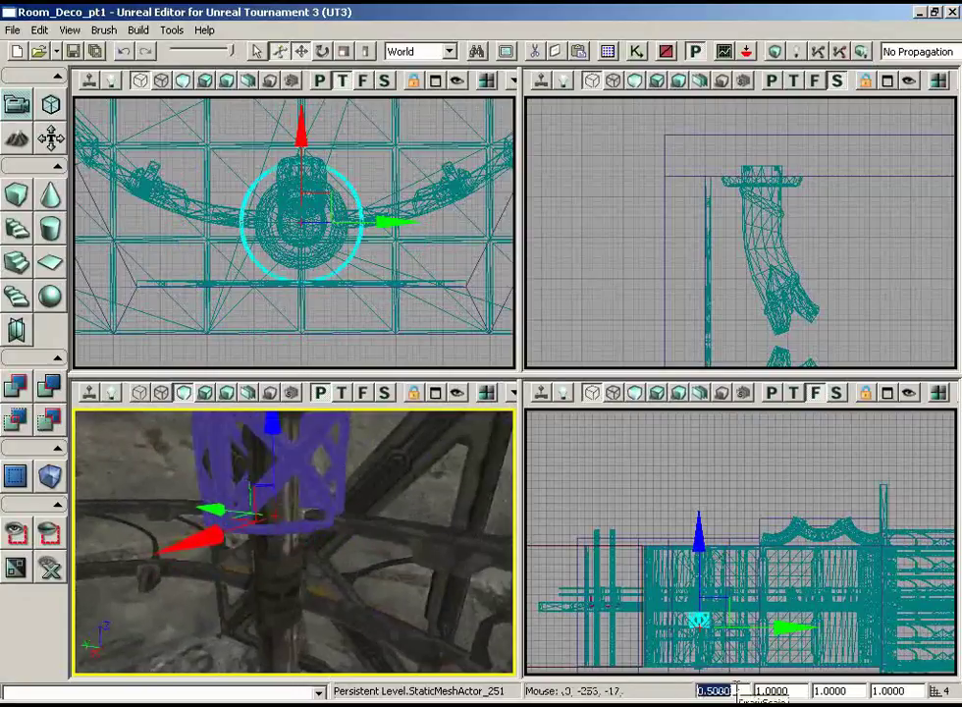
Reduce the round girder's uniform scale to 0.3 so that it sits closely around the vertical pipe.
text(.25)
key(Return)
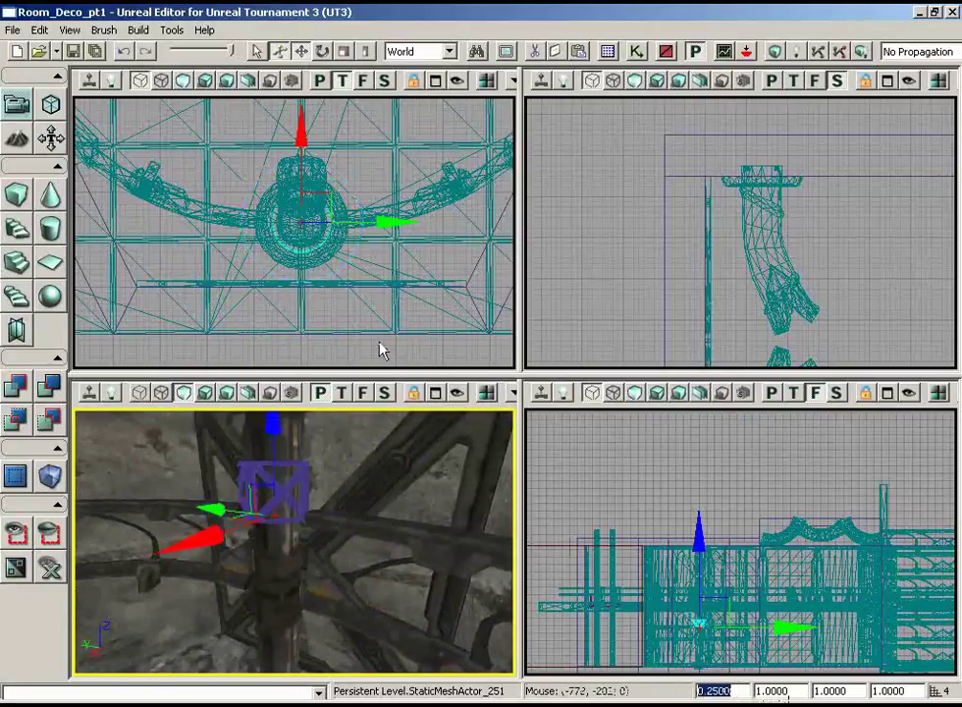
drag(373, 446, 336, 427)
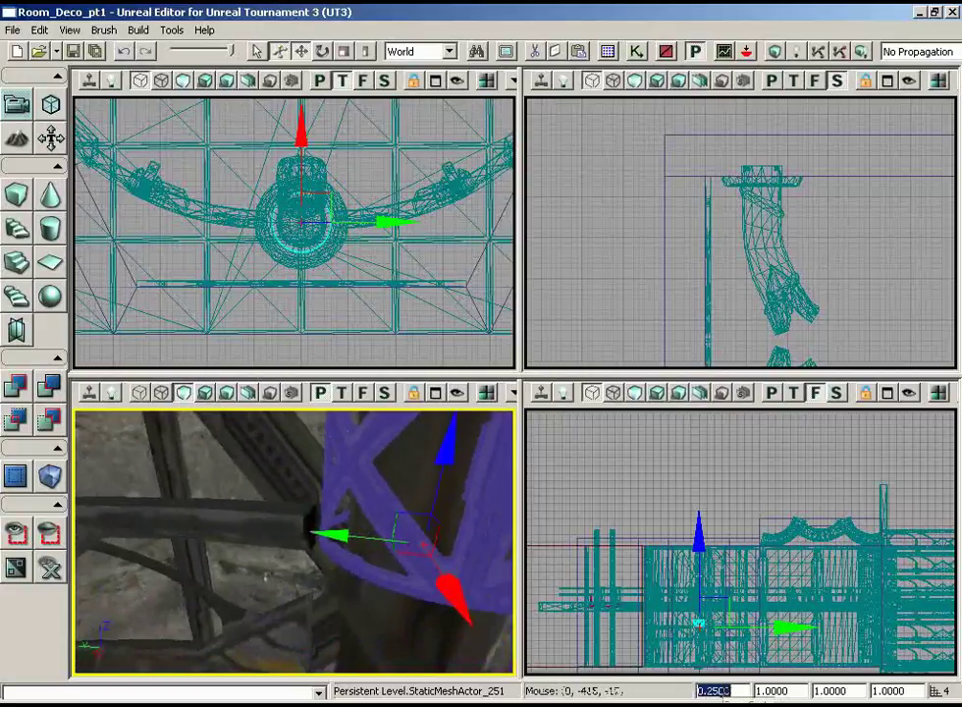
text(3)
key(Return)
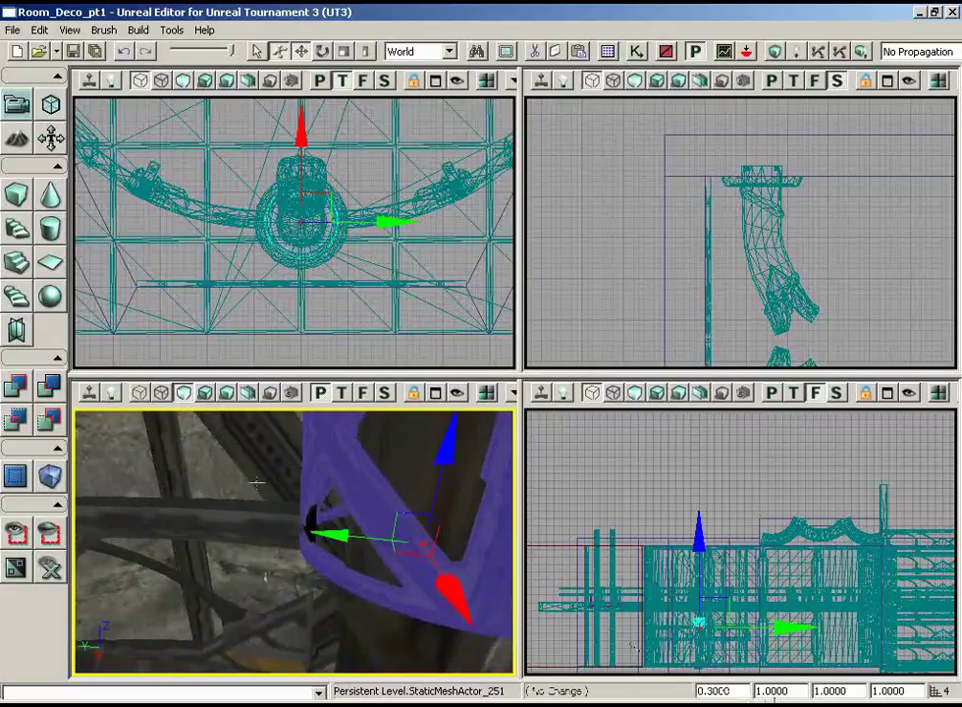
mouse_move(432, 471)
mouse_down()
mouse_move(355, 488)
mouse_move(264, 423)
mouse_move(268, 410)
mouse_move(255, 477)
mouse_up()
Select both curved girder railing pieces and raise them together along the vertical pipe in the front view.
right_drag(630, 450, 592, 653)
right_drag(380, 570, 169, 472)
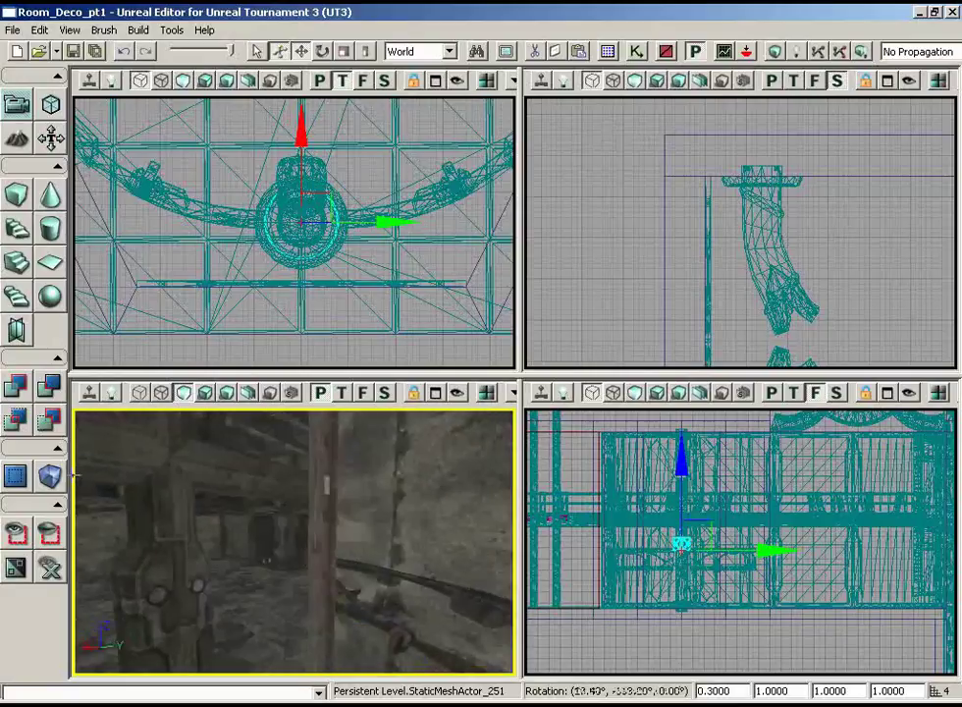
click(322, 567)
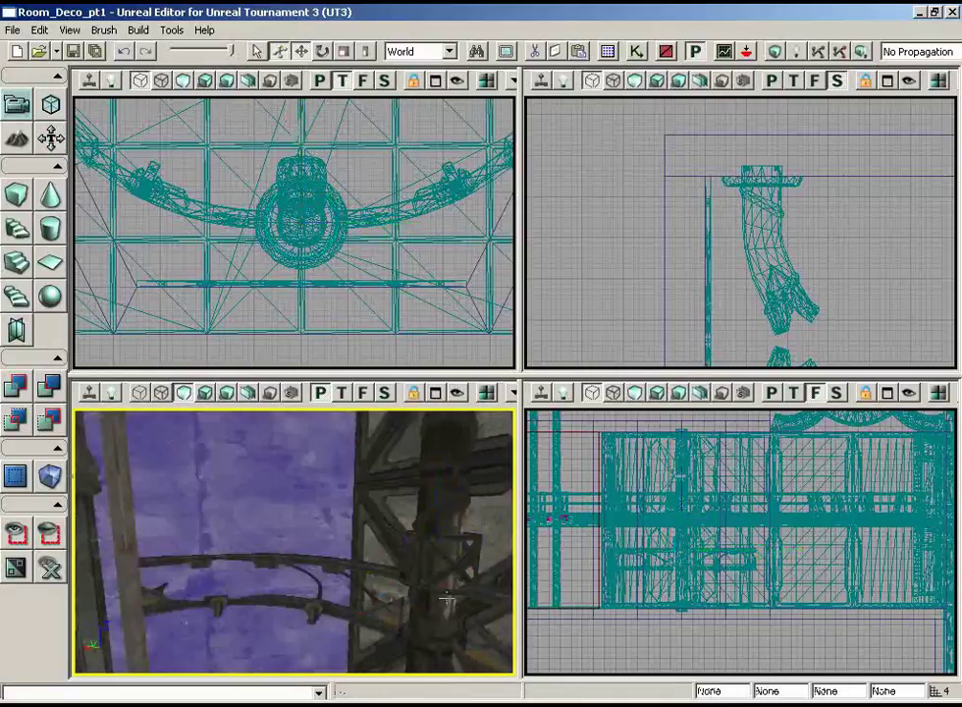
ctrl+click(267, 569)
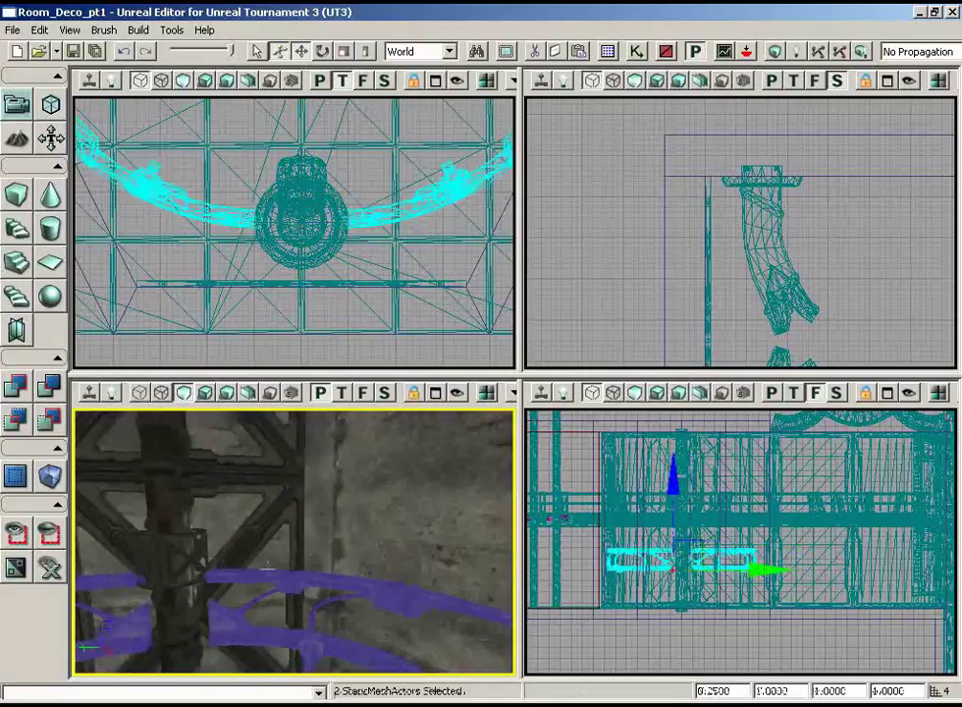
right_drag(139, 512, 377, 506)
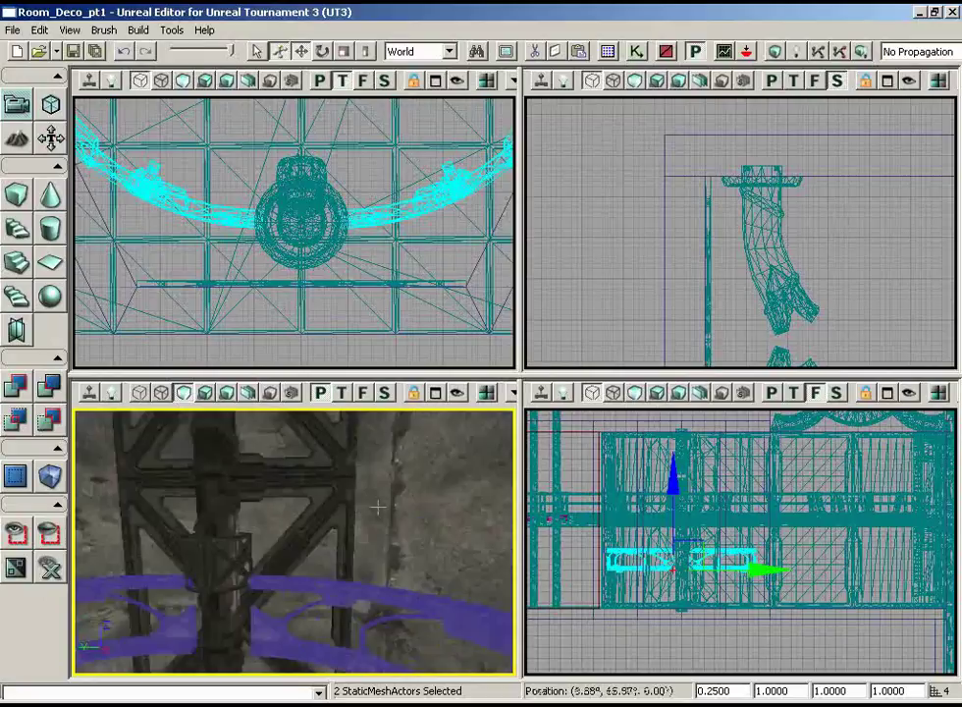
right_drag(637, 588, 763, 589)
drag(762, 524, 760, 477)
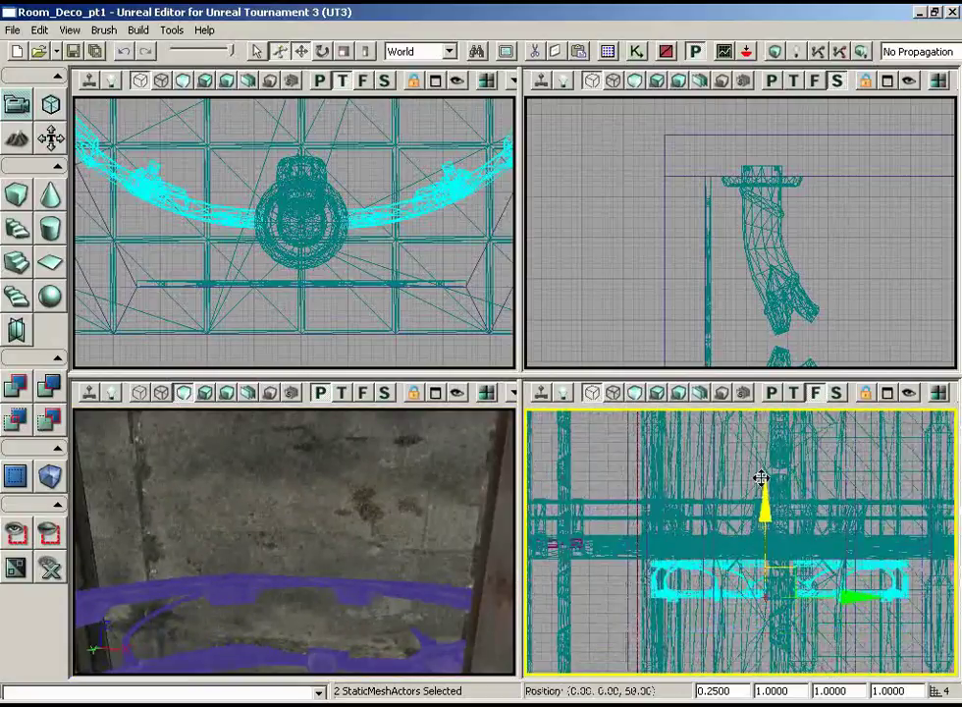
Raise the round girder along the pipe to just above the curved railing in the side view.
right_drag(382, 481, 198, 477)
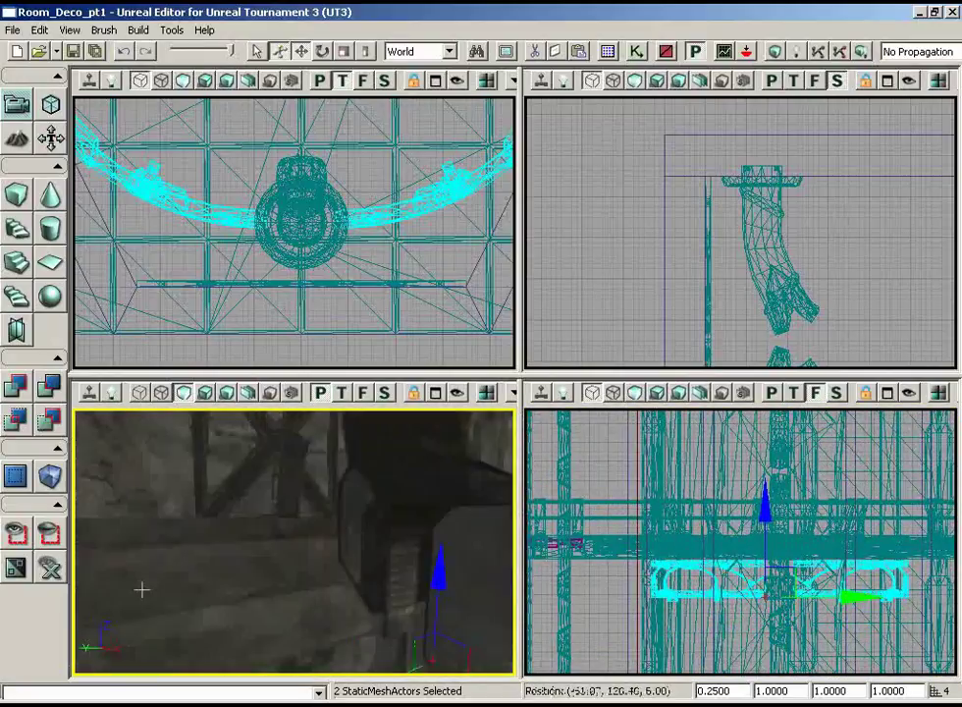
drag(141, 589, 172, 417)
click(238, 621)
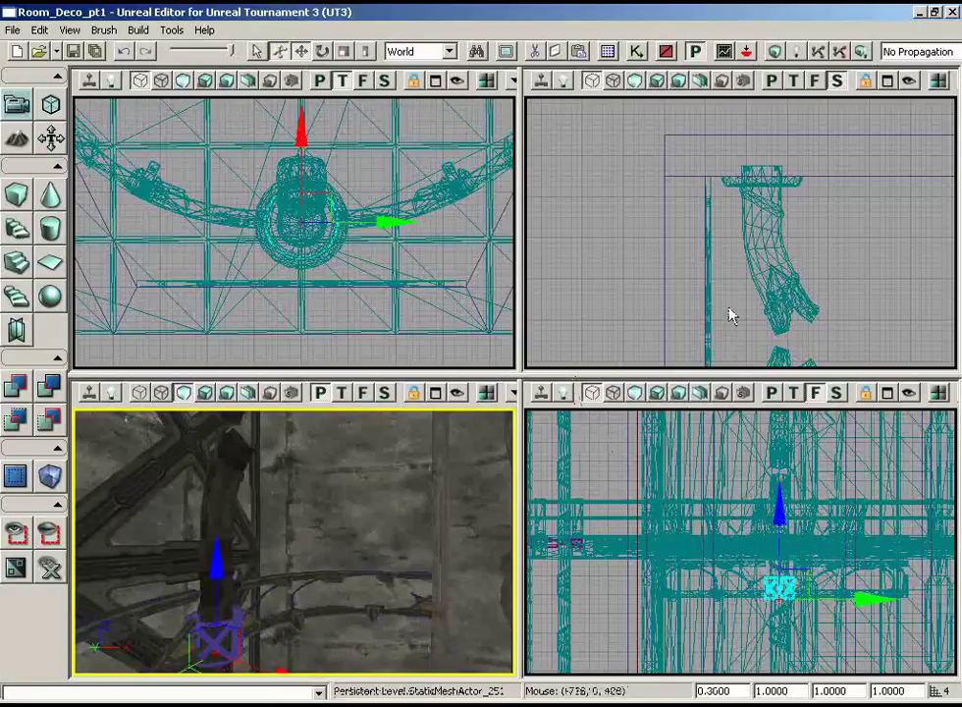
scroll(731, 294, down, 6)
drag(736, 231, 728, 367)
scroll(752, 370, up, 4)
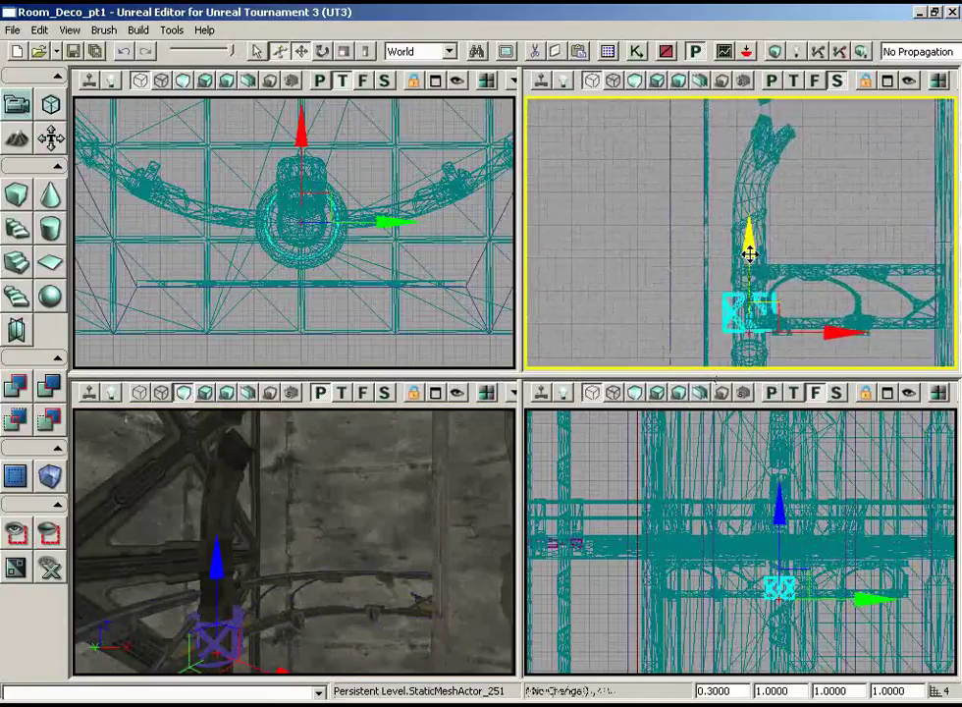
drag(748, 254, 747, 116)
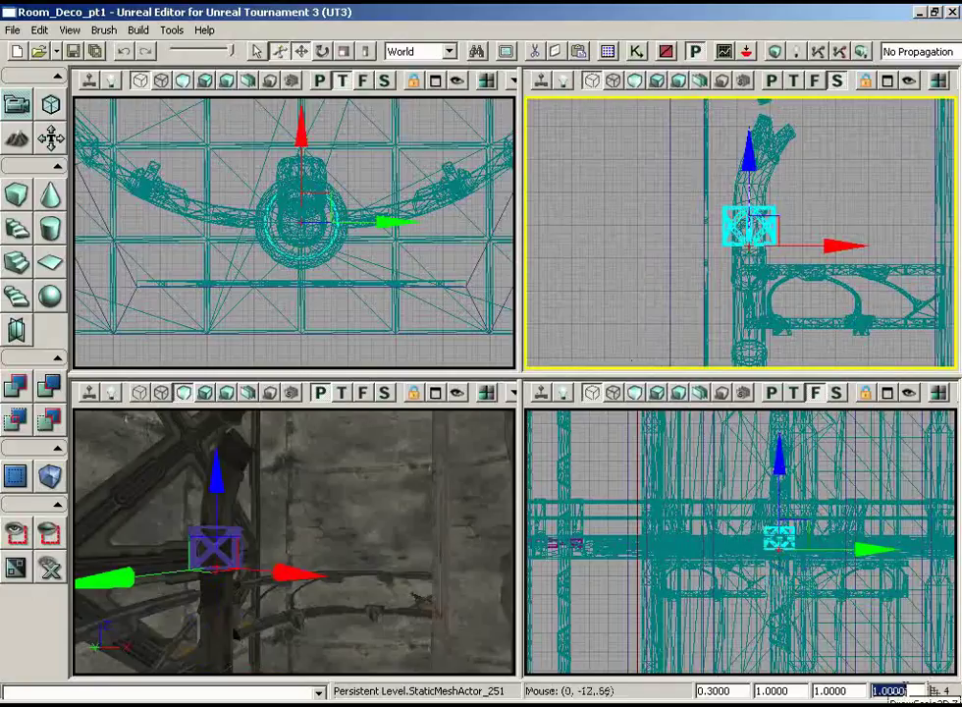
Stretch the round girder vertically, trying a Z scale of 2 and settling on 1.5.
text(2)
key(Return)
drag(379, 573, 356, 457)
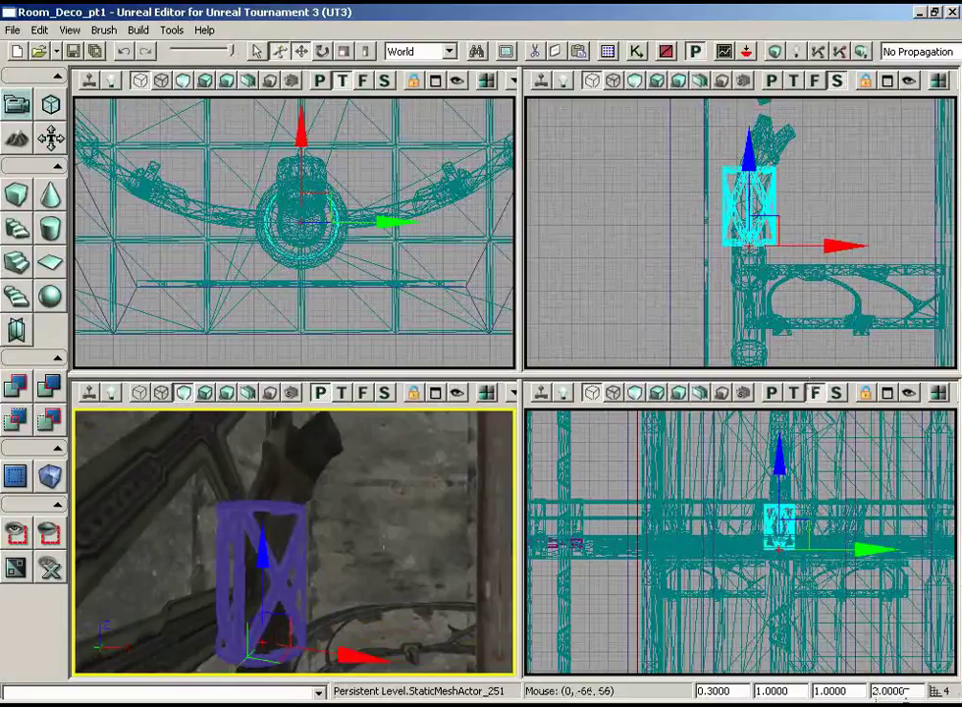
key(Return)
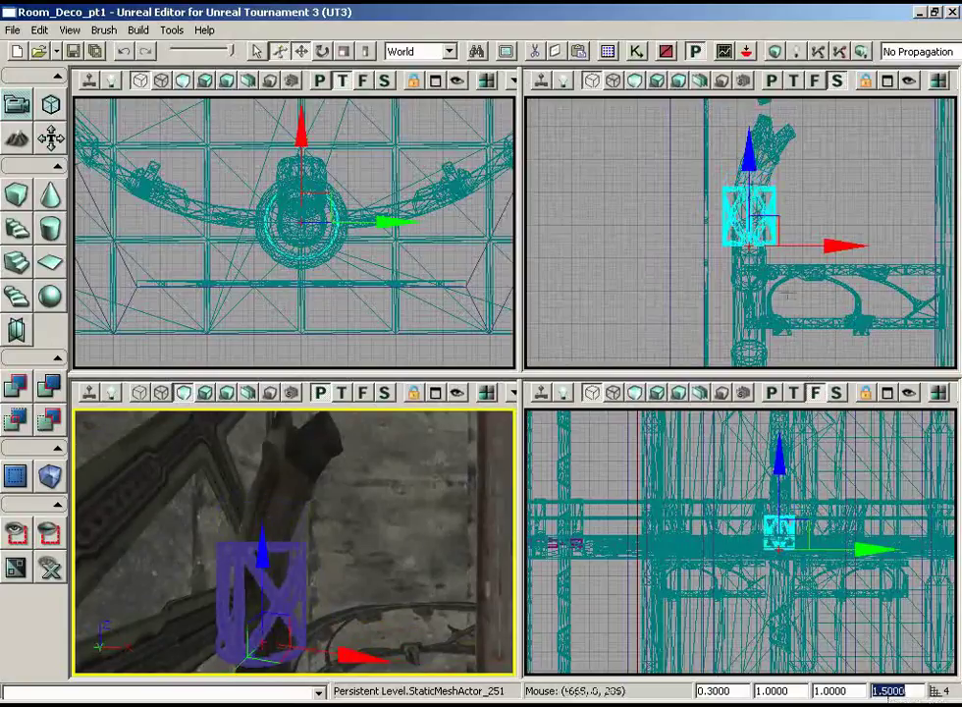
Adjust the round girder's height on the pipe so that its lower part overlaps the railing's upper rail.
drag(756, 149, 750, 245)
drag(844, 253, 829, 179)
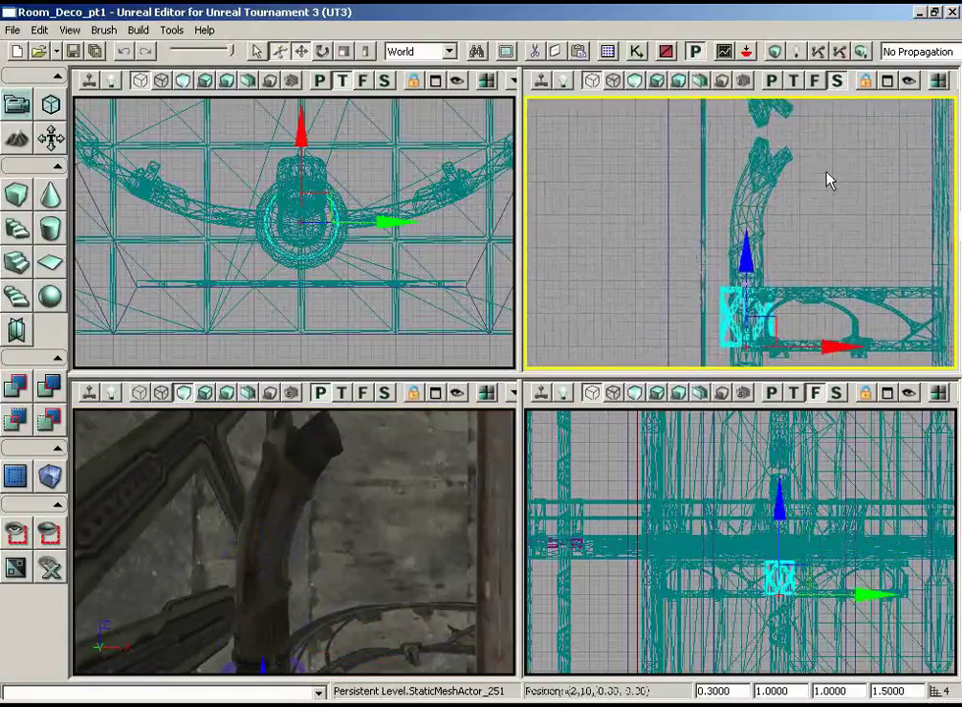
scroll(826, 214, up, 2)
drag(740, 305, 747, 150)
mouse_move(315, 625)
mouse_down()
mouse_move(282, 612)
mouse_move(304, 610)
mouse_up()
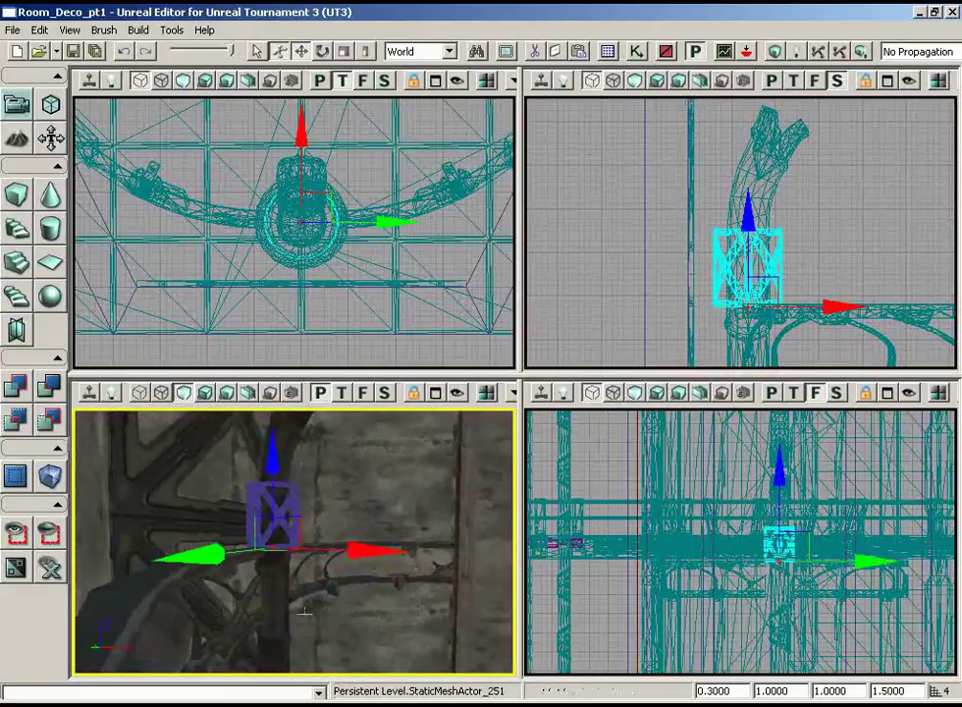
drag(747, 206, 747, 241)
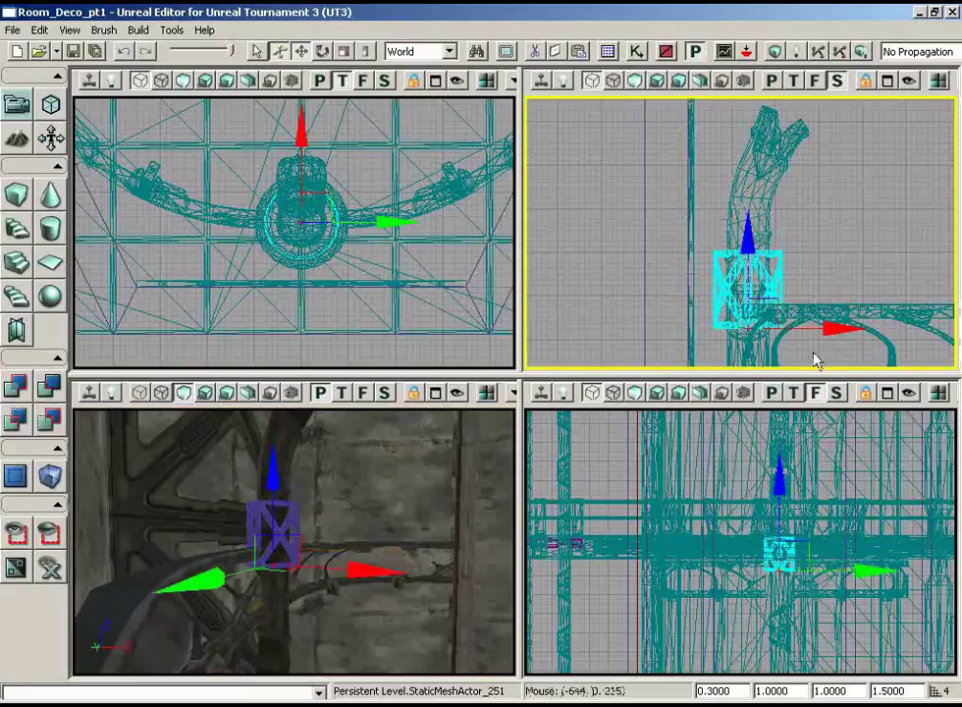
Select both curved railing pieces and raise them until their rails meet the round girder in the side view.
click(886, 313)
ctrl+click(367, 549)
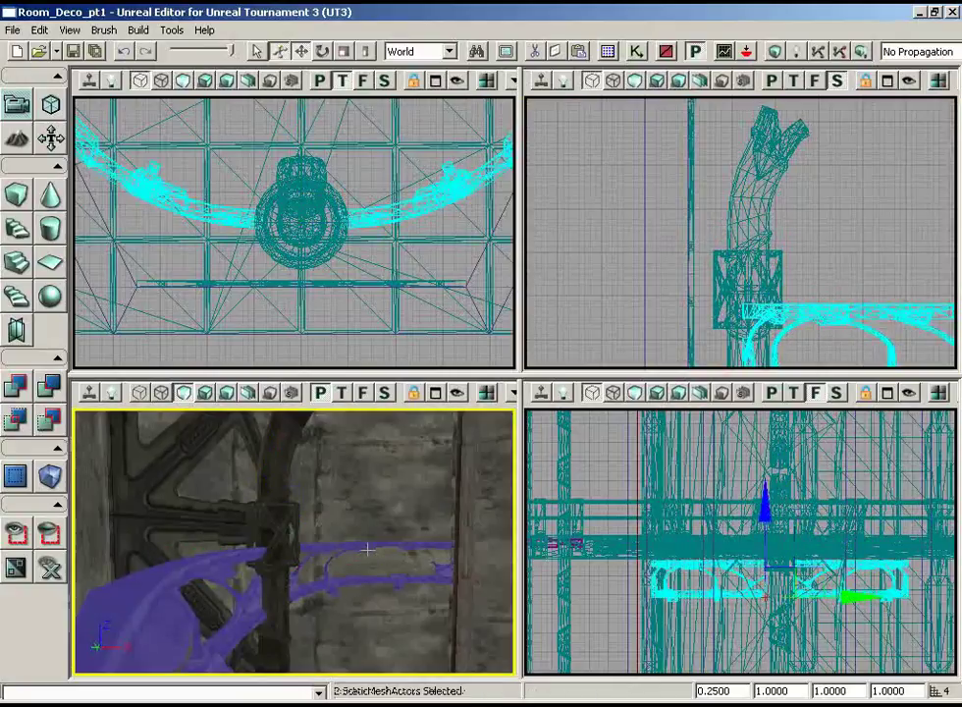
drag(389, 516, 452, 453)
right_drag(860, 261, 868, 327)
scroll(883, 245, down, 5)
right_drag(913, 214, 882, 250)
scroll(883, 228, up, 3)
drag(901, 275, 900, 216)
Set the round girder's Z scale to 1.6 and lower it slightly to cover both railing joints.
drag(501, 564, 392, 563)
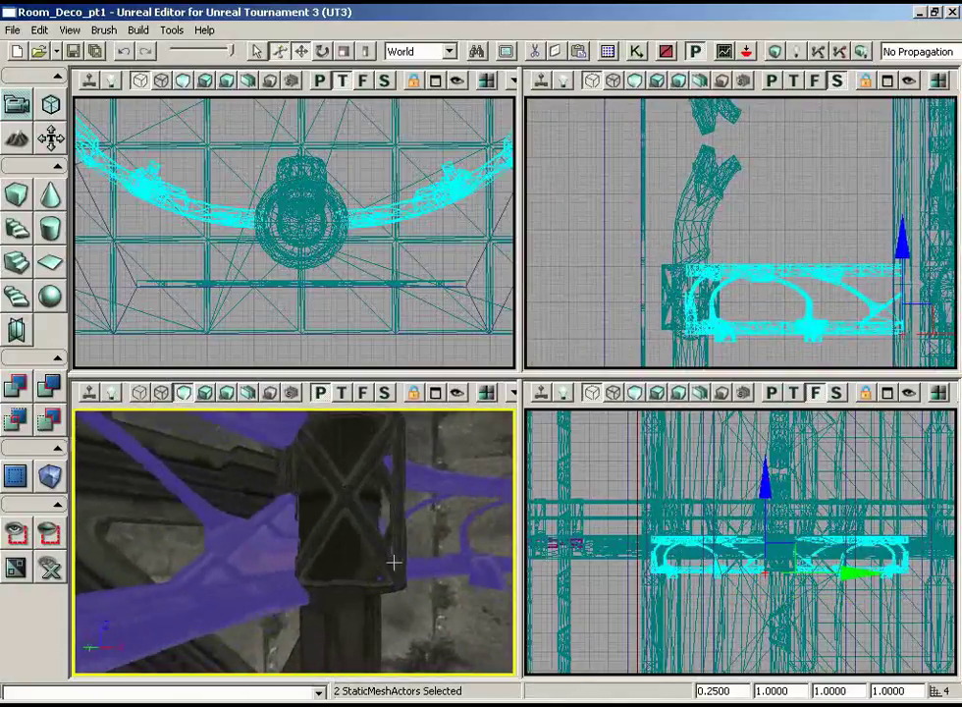
click(393, 562)
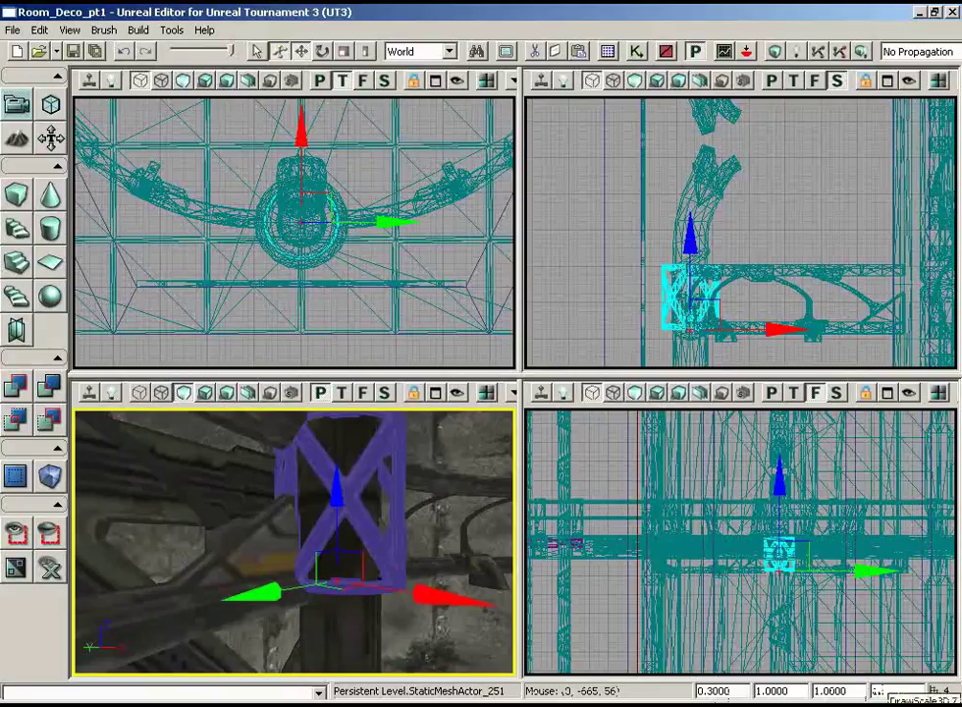
key(Return)
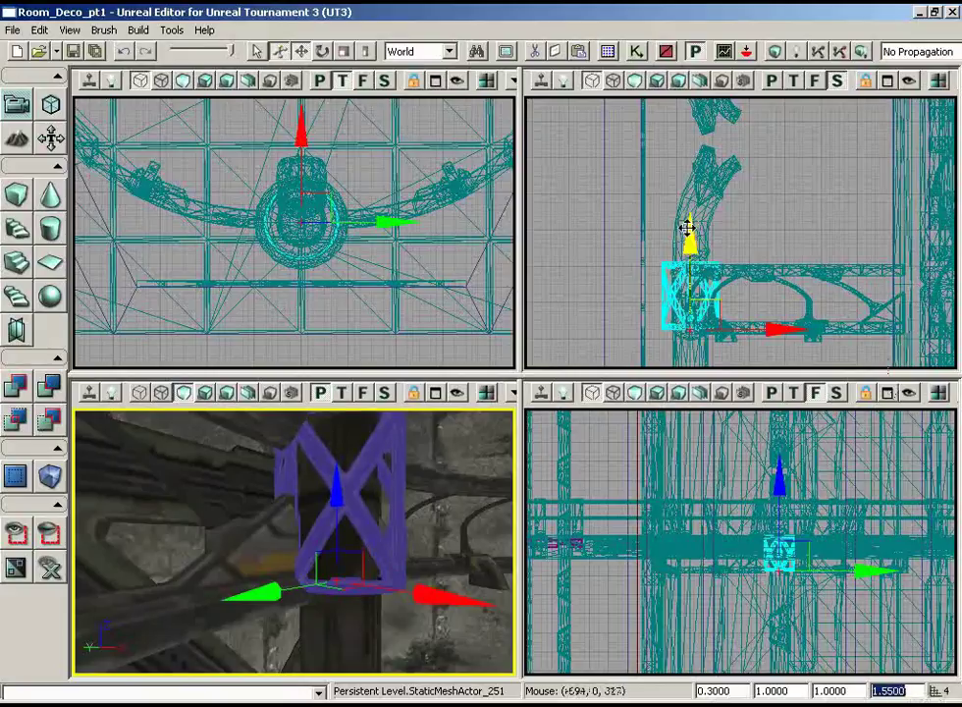
drag(687, 228, 686, 237)
middle_drag(437, 492, 435, 461)
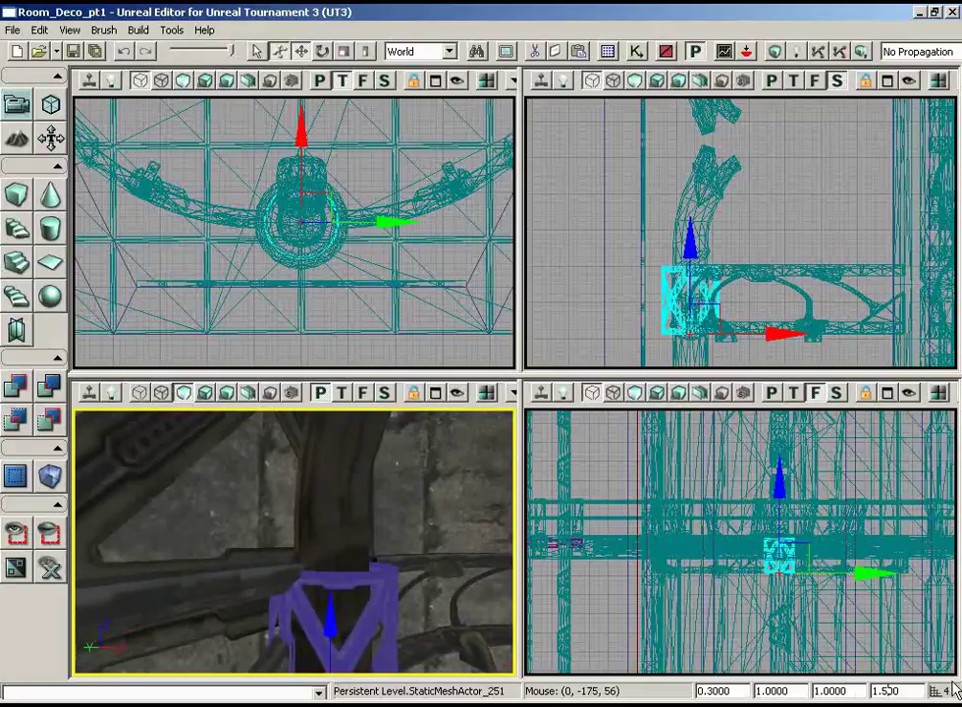
text(1.50)
key(Return)
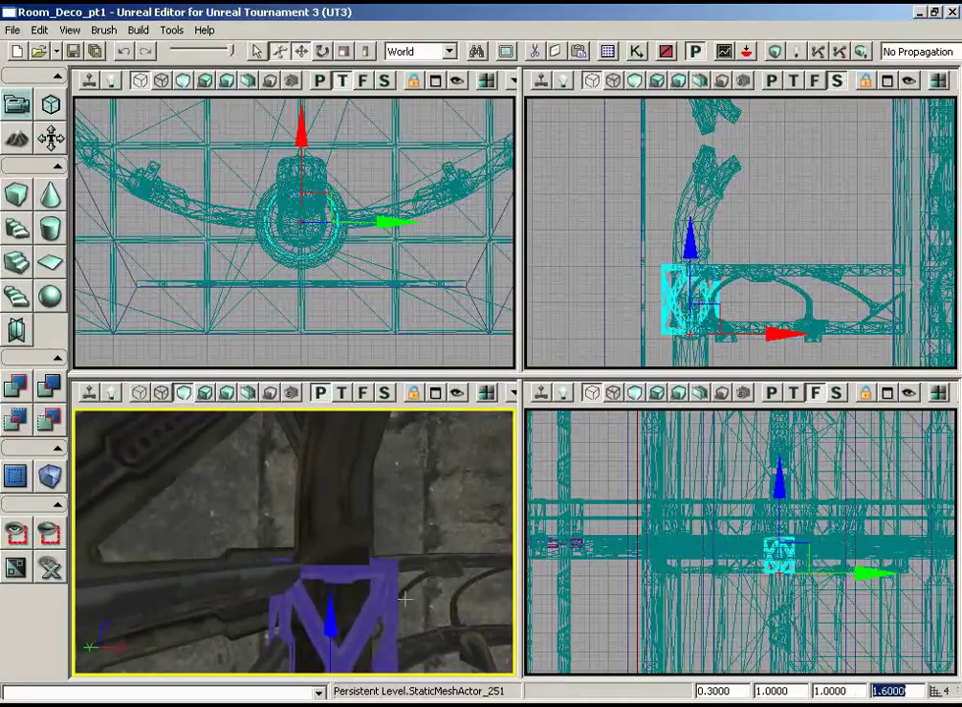
Move the vertical beam beside one end of the curved railing sideways in the top view to cover that end.
drag(406, 598, 305, 546)
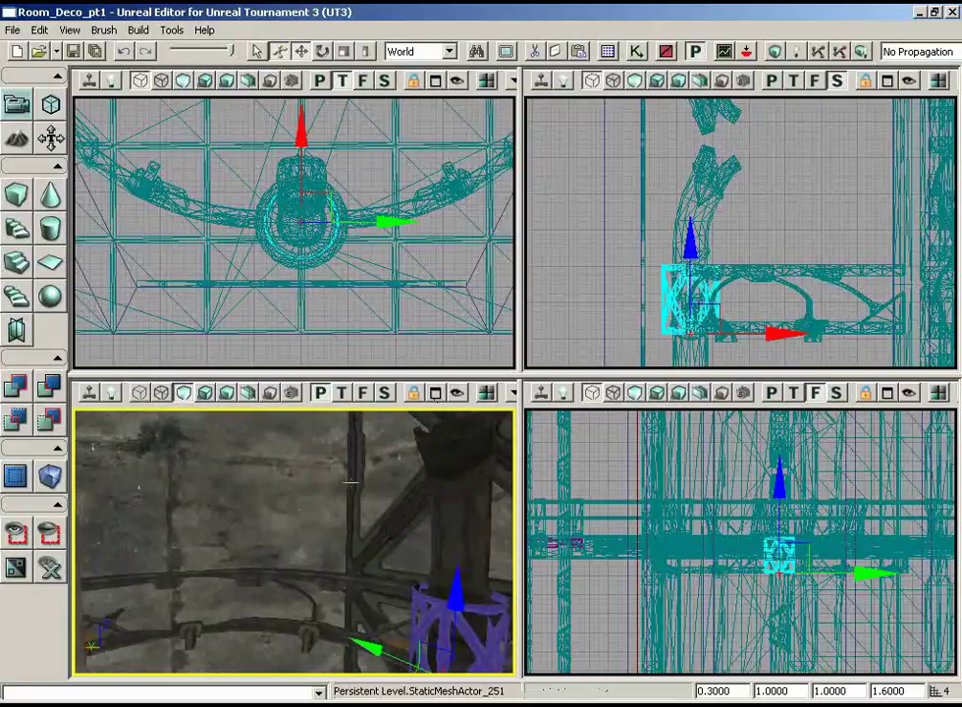
drag(350, 483, 122, 409)
right_drag(304, 235, 326, 112)
drag(285, 432, 350, 551)
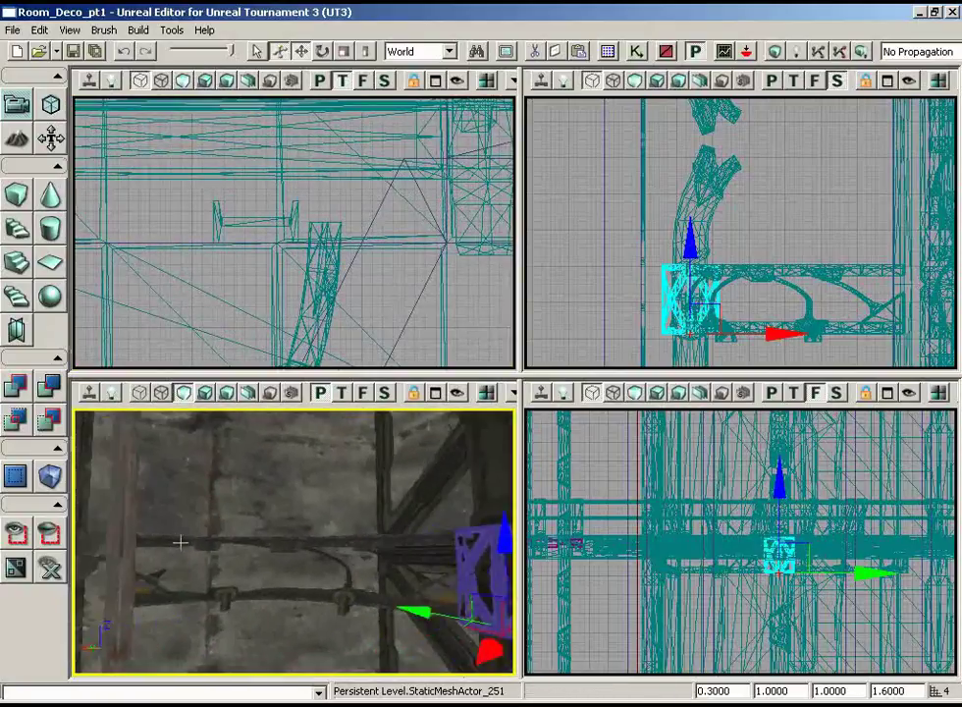
right_drag(413, 216, 409, 247)
scroll(408, 247, up, 2)
click(282, 264)
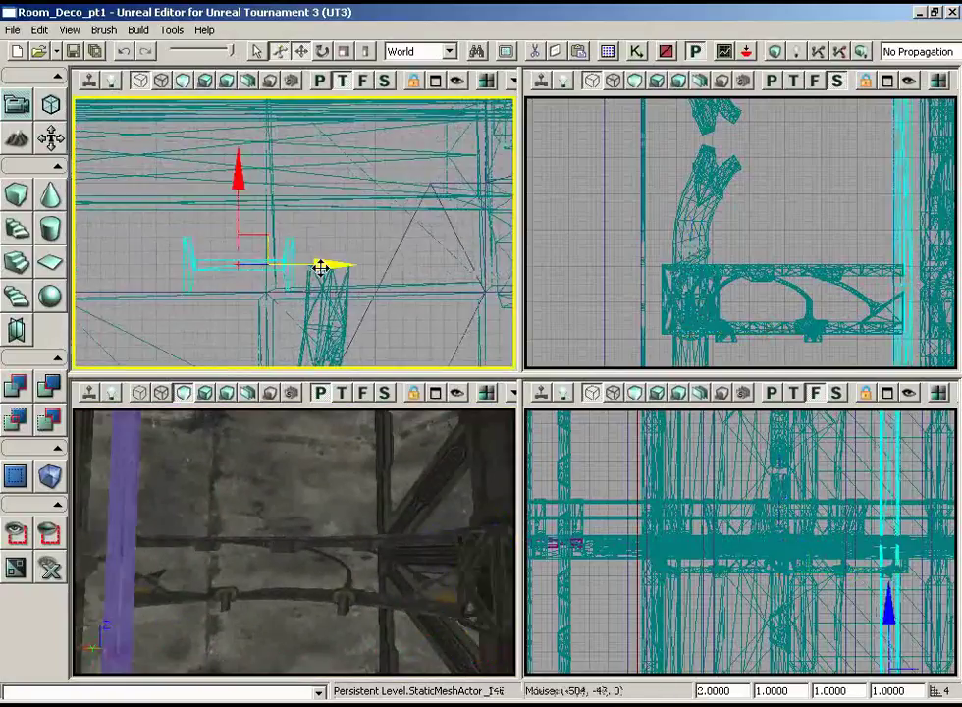
drag(321, 264, 466, 256)
Move the vertical beam at the opposite end of the curved railing sideways to cover that end.
right_drag(391, 442, 280, 457)
scroll(402, 171, down, 8)
right_drag(401, 172, 202, 251)
scroll(203, 251, up, 4)
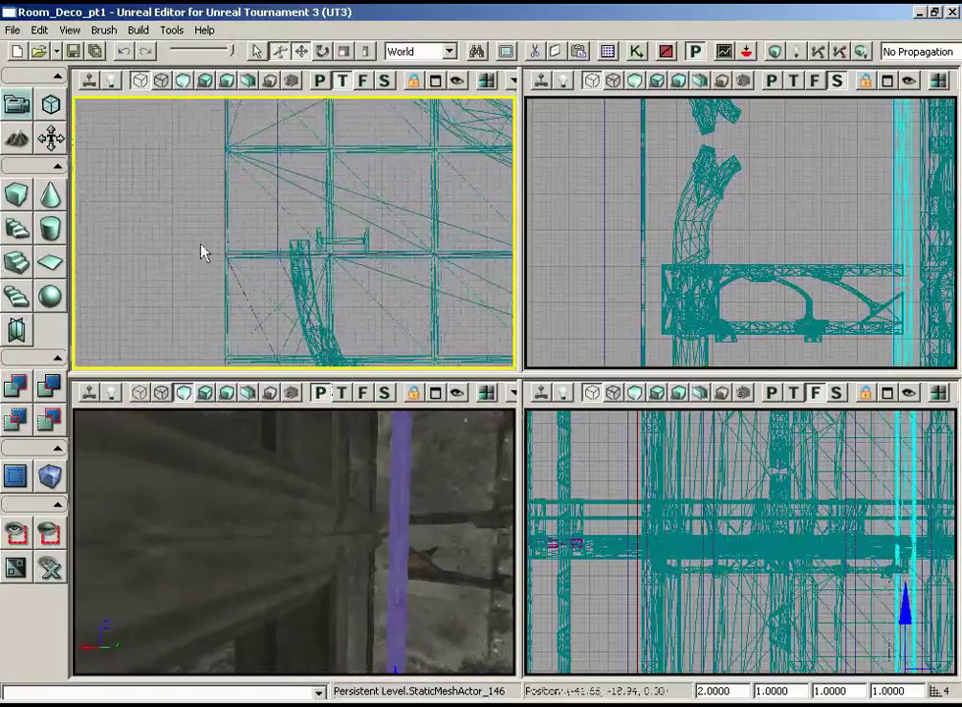
click(389, 232)
drag(393, 236, 331, 234)
Inspect the railing joints at the pipe, the vertical beams at the railing ends and the floor around the pipe's base.
right_drag(368, 501, 433, 481)
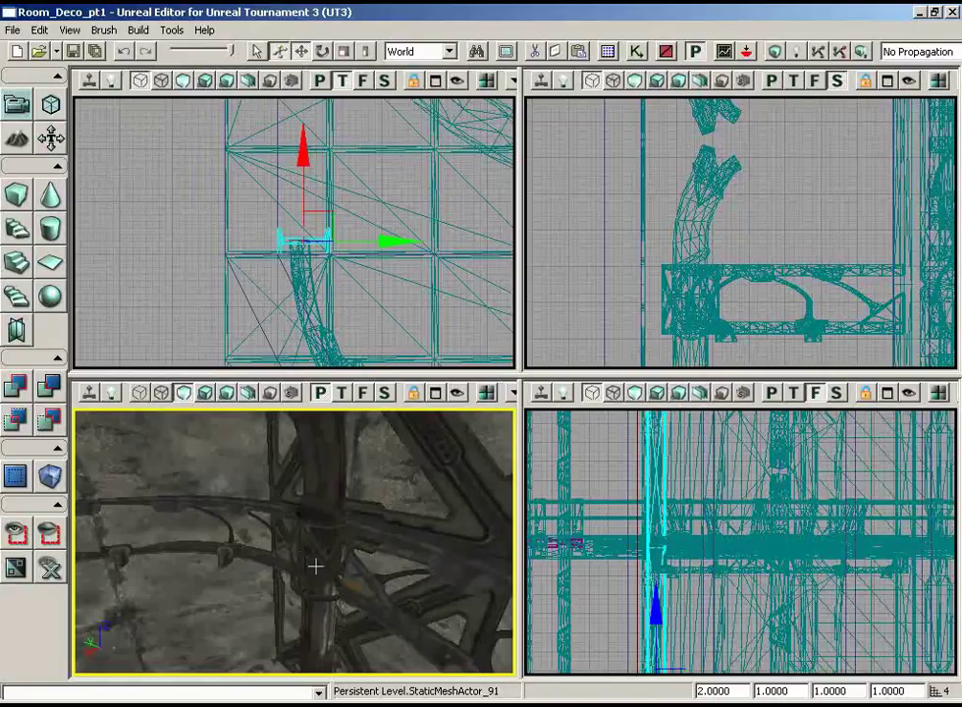
click(208, 504)
click(391, 532)
click(322, 552)
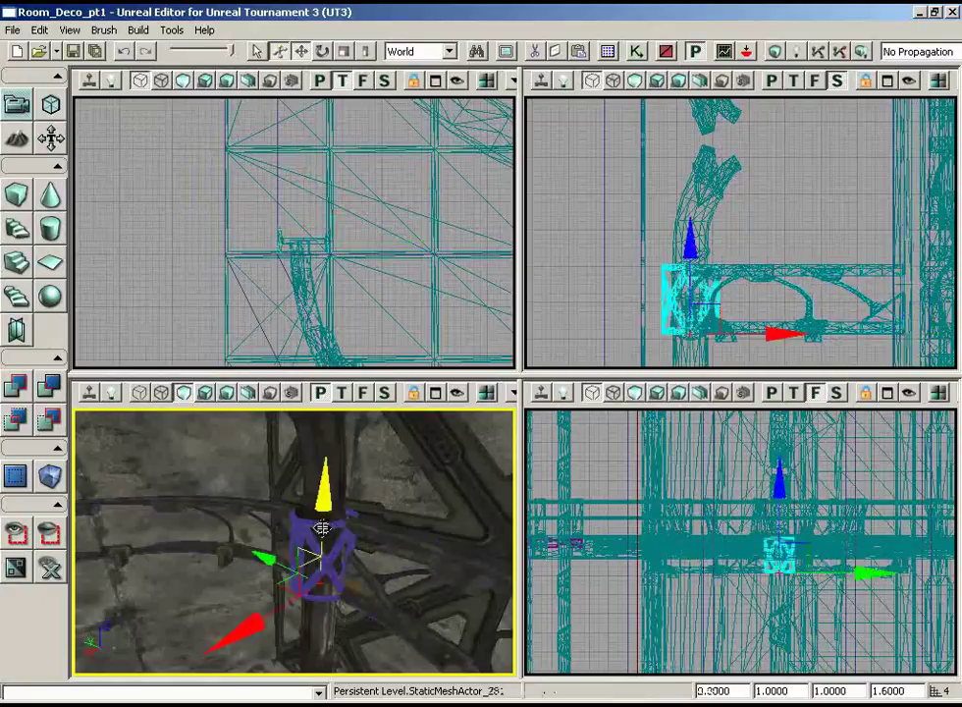
drag(402, 538, 74, 487)
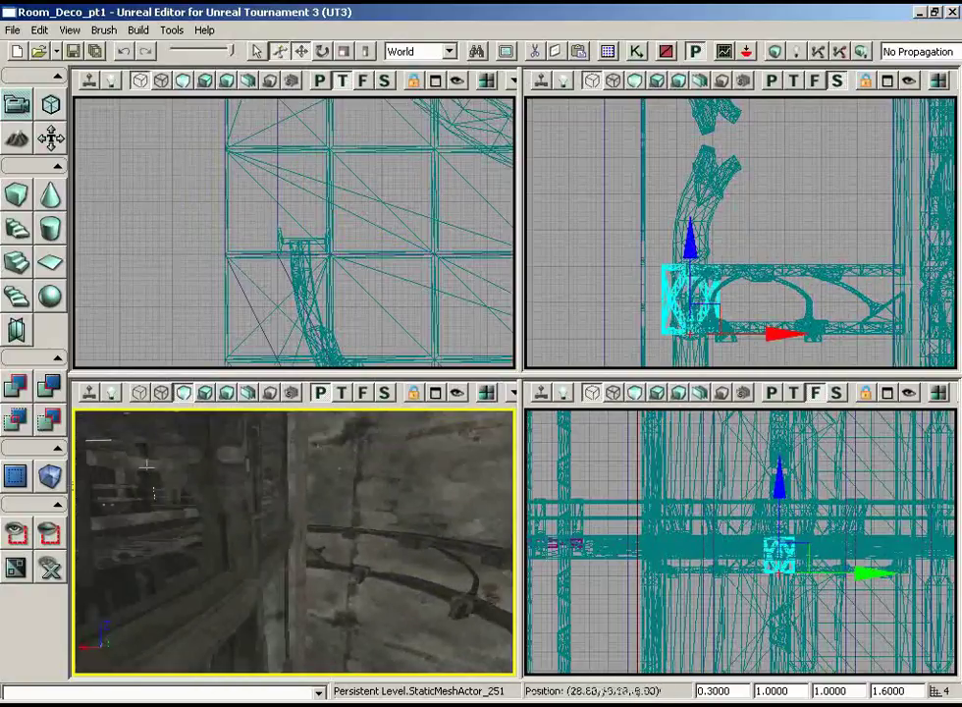
click(330, 507)
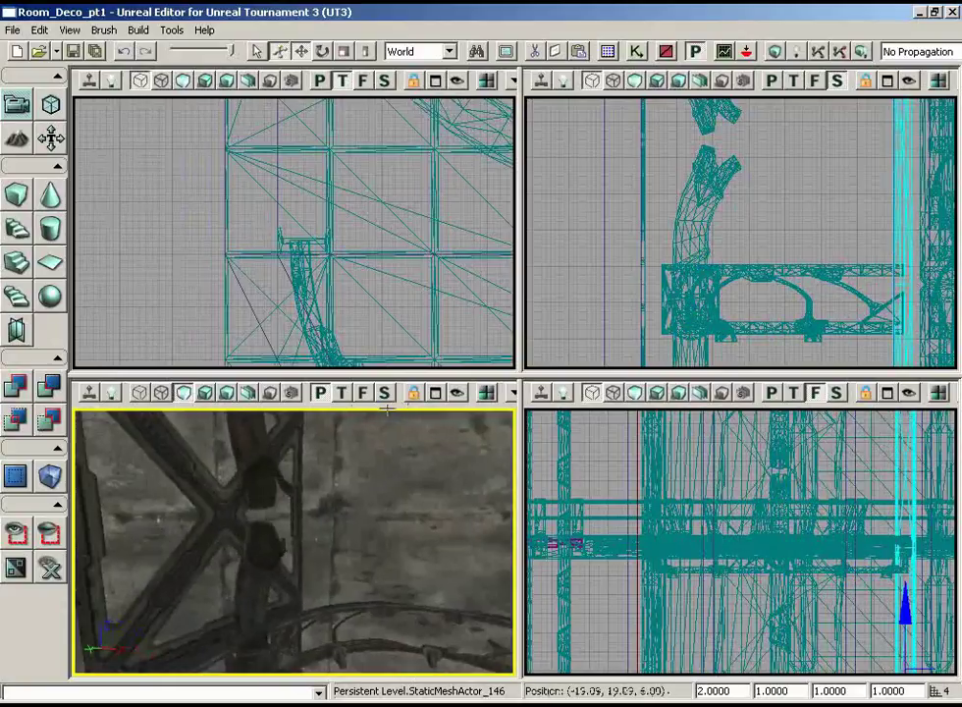
right_drag(319, 497, 353, 488)
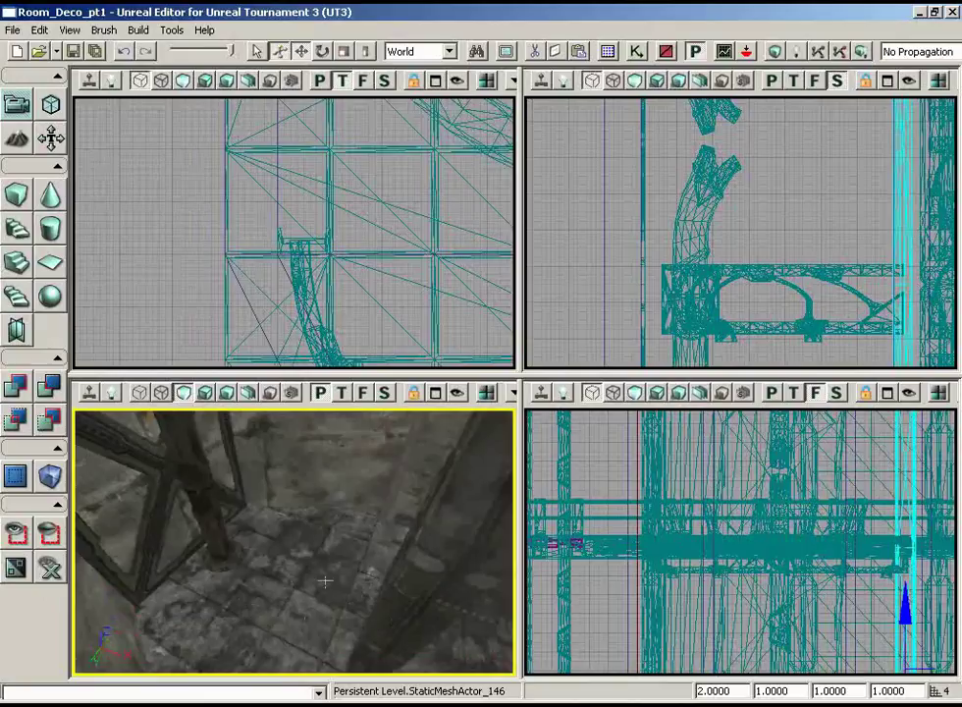
right_drag(279, 557, 252, 537)
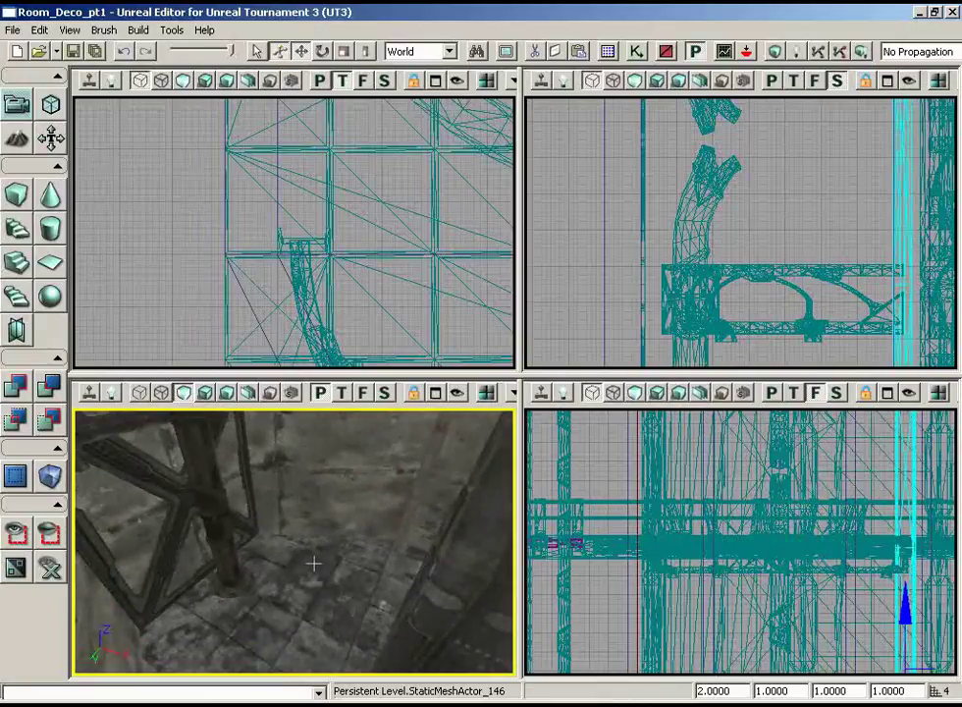
Select the S_HU_Deco_SM_StorageTanks03 static mesh from the HU_Deco3 package.
click(608, 52)
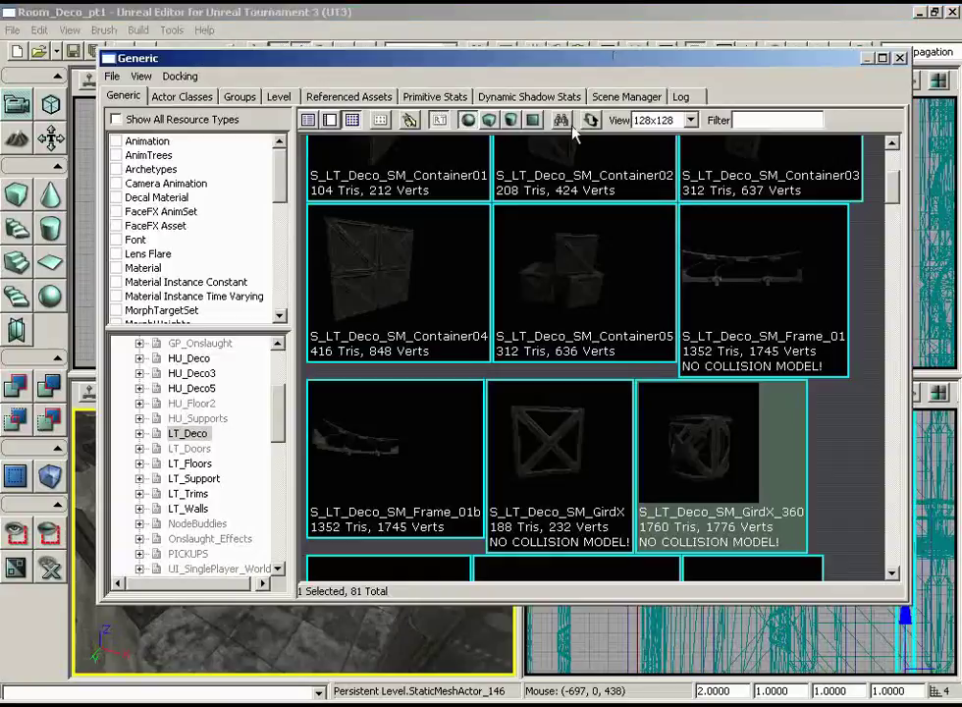
click(192, 372)
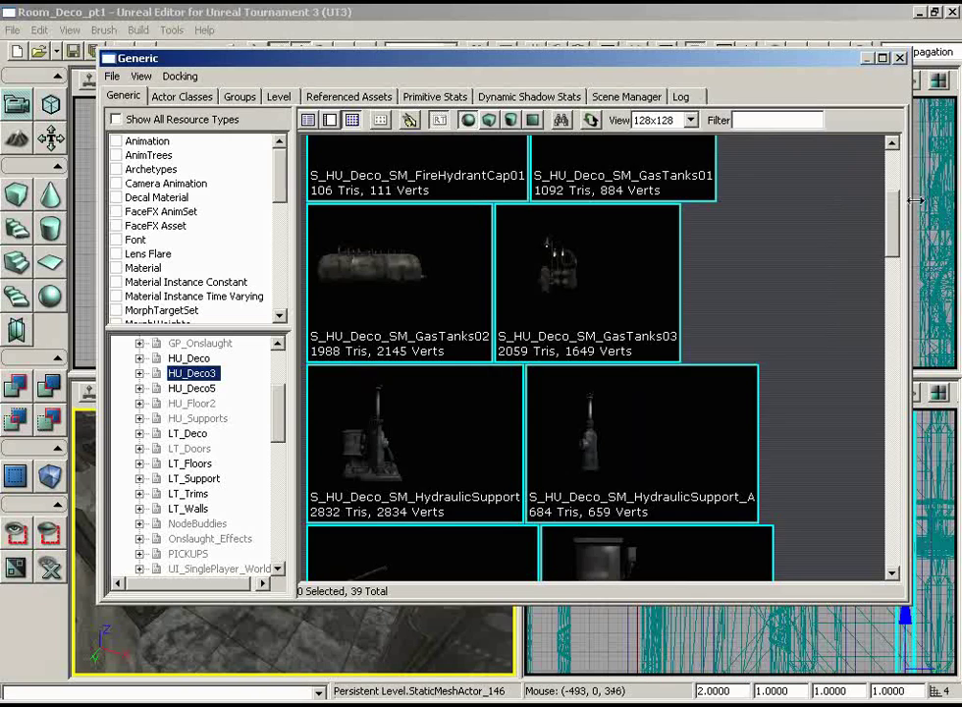
drag(894, 203, 880, 530)
scroll(859, 296, up, 5)
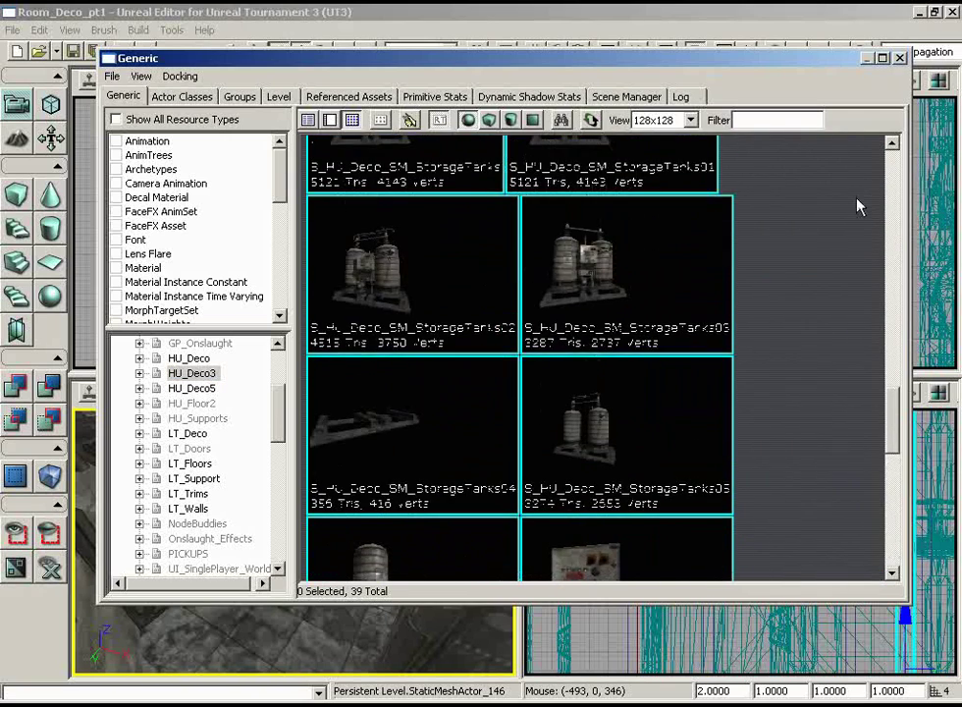
click(596, 270)
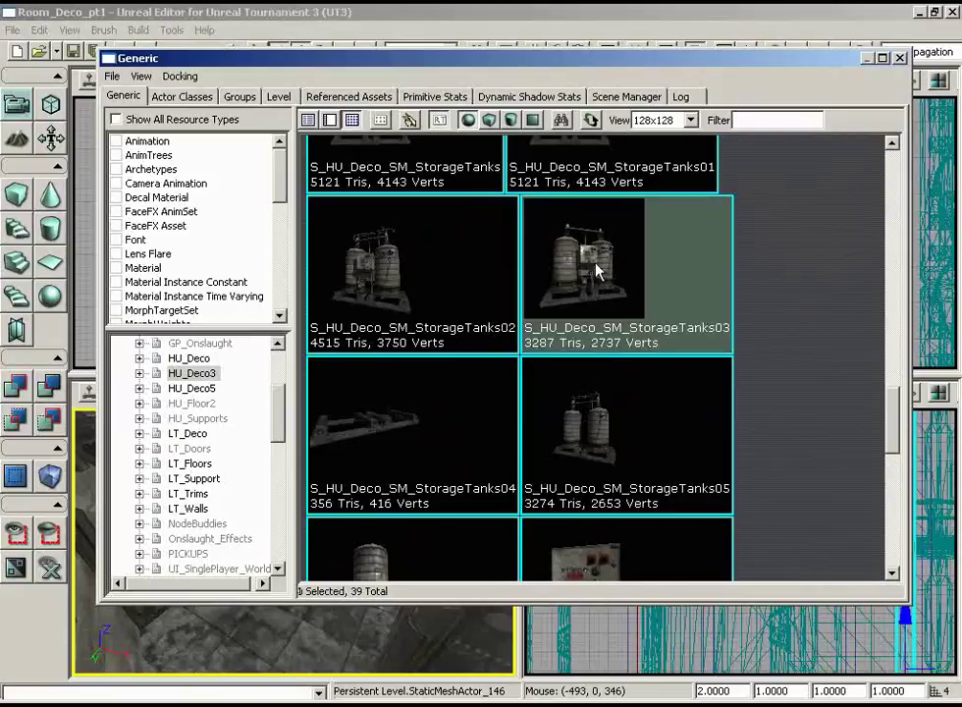
click(899, 57)
Add the StorageTanks03 static mesh to the floor inside the curved railing.
right_drag(298, 550, 280, 615)
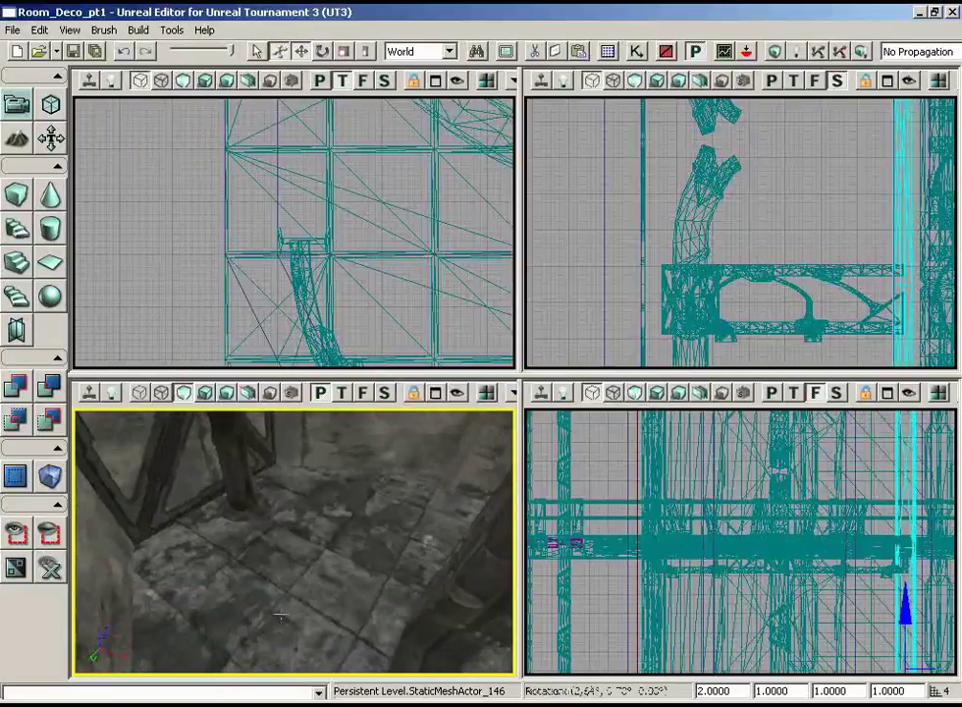
right_click(317, 614)
mouse_move(442, 672)
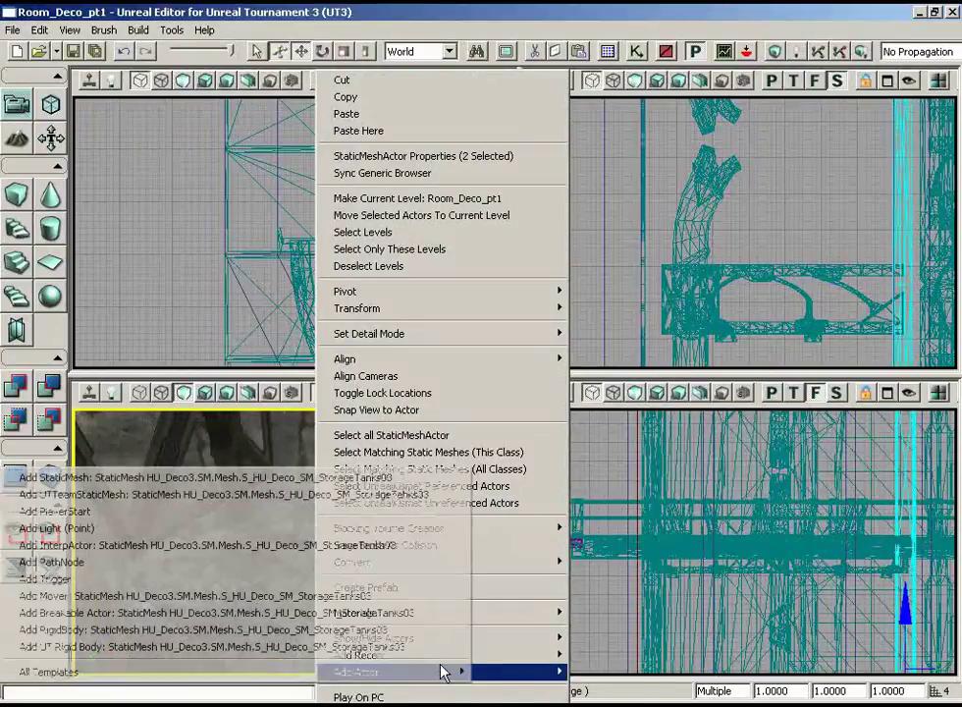
click(118, 476)
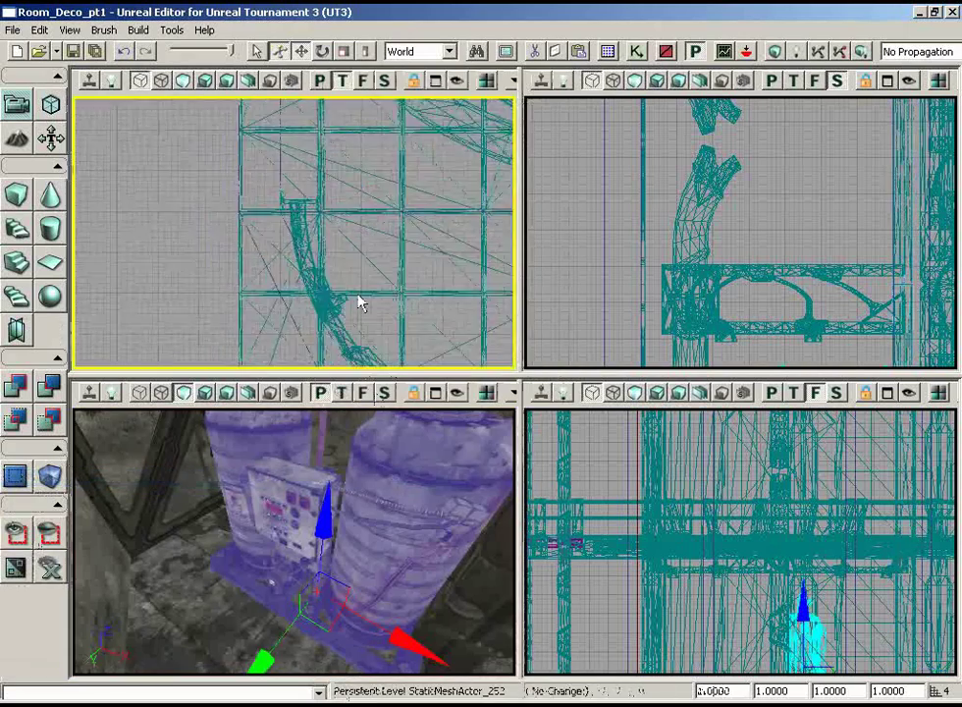
Rotate the storage tanks -90° about the vertical axis.
scroll(360, 303, down, 4)
right_drag(360, 303, 516, 176)
scroll(496, 253, up, 2)
right_drag(495, 253, 499, 266)
right_drag(339, 491, 292, 504)
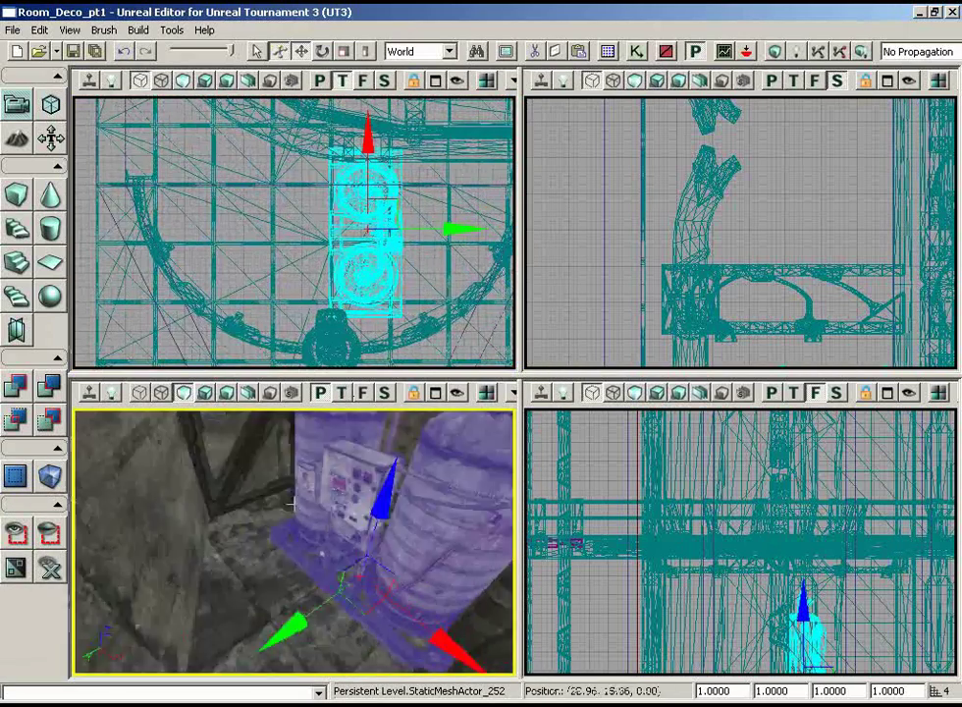
drag(292, 504, 154, 441)
right_drag(154, 442, 409, 408)
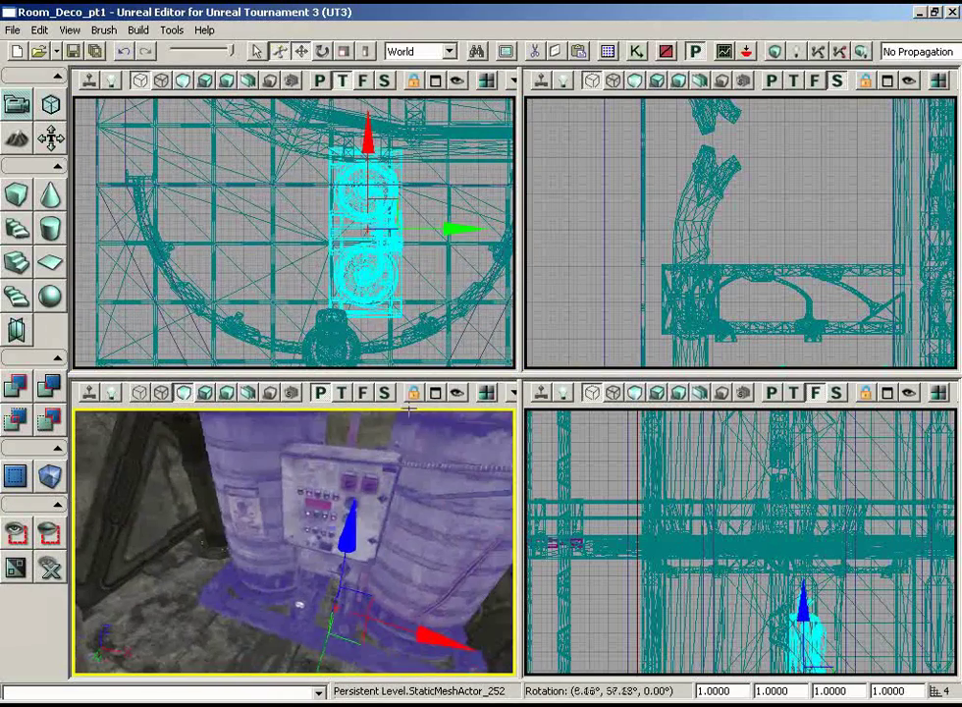
key(space)
drag(267, 616, 411, 674)
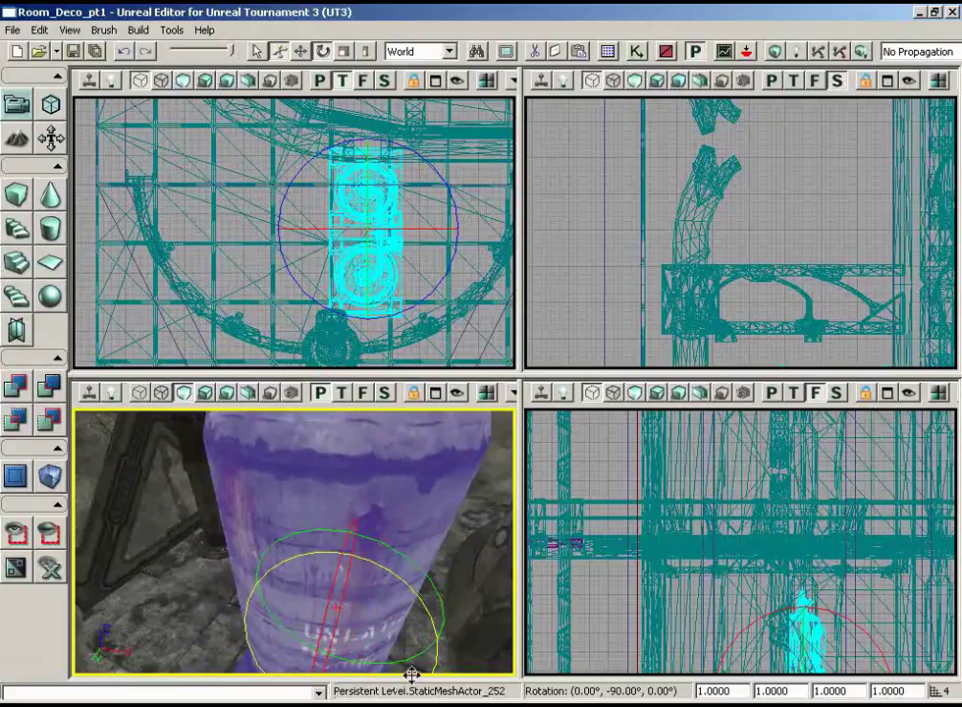
Move the storage tanks slightly toward the pipe in the top view.
drag(411, 475, 360, 566)
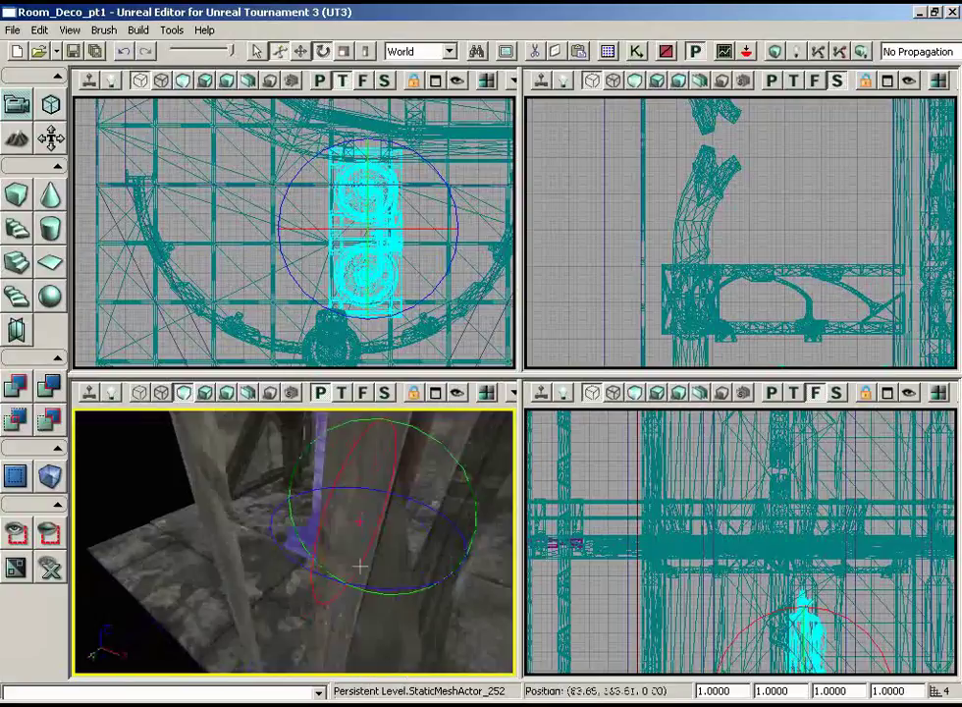
right_drag(361, 566, 251, 450)
drag(251, 450, 247, 405)
right_drag(454, 312, 388, 330)
key(space)
key(space)
drag(317, 216, 284, 187)
drag(352, 440, 331, 474)
drag(280, 146, 281, 161)
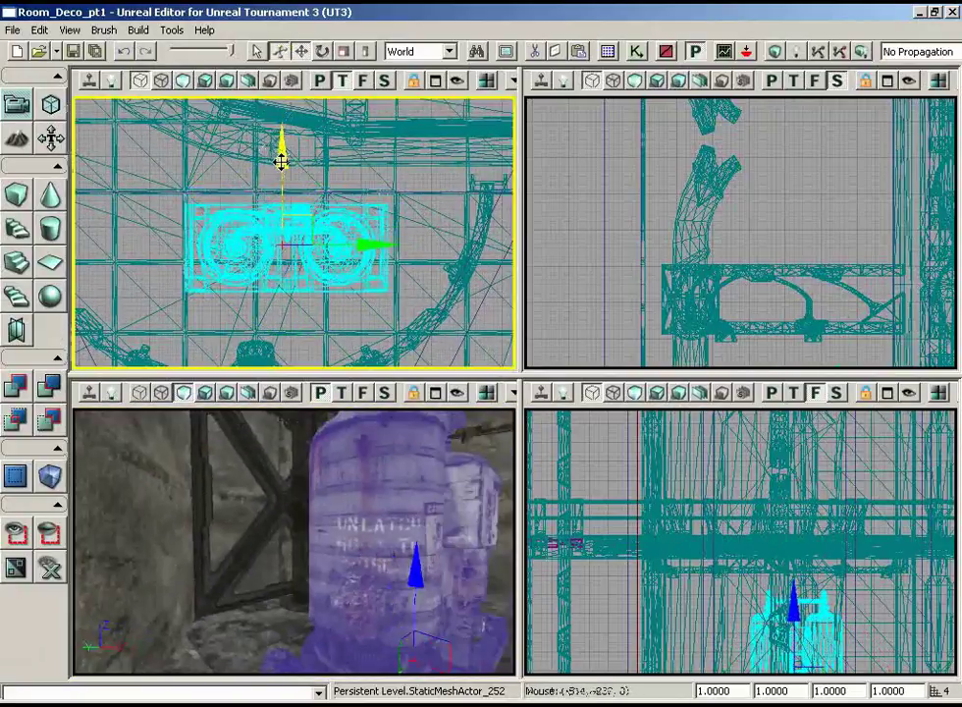
Slide the storage tanks sideways in line with the pipe, centre them between the railing ends, and adjust their distance from the pipe.
right_drag(294, 218, 303, 263)
scroll(295, 222, down, 2)
drag(376, 200, 326, 199)
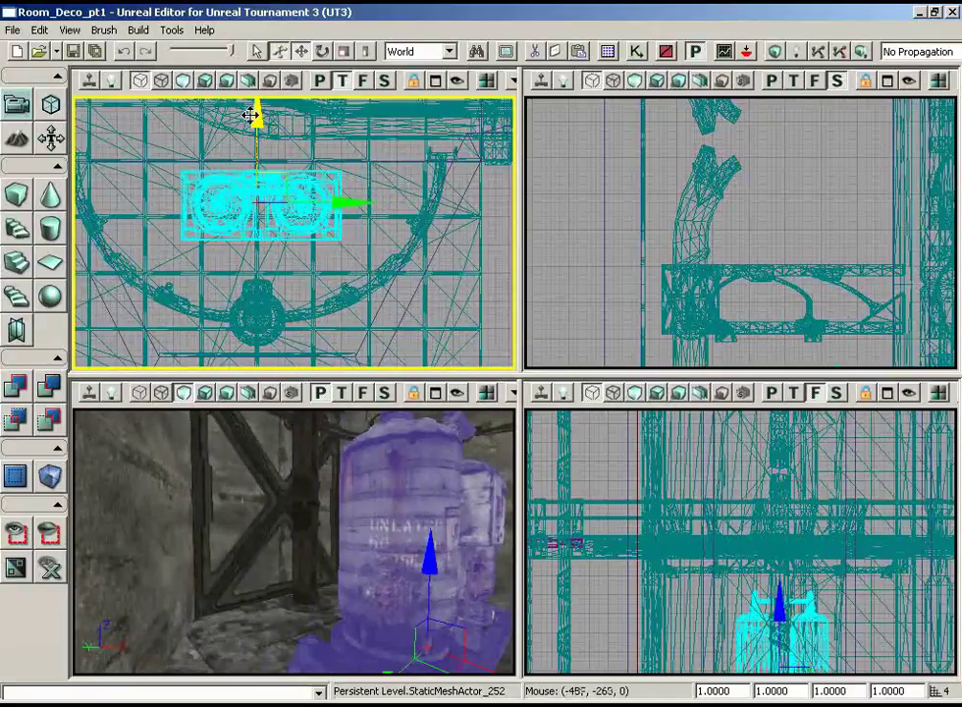
drag(250, 115, 251, 118)
drag(332, 516, 309, 583)
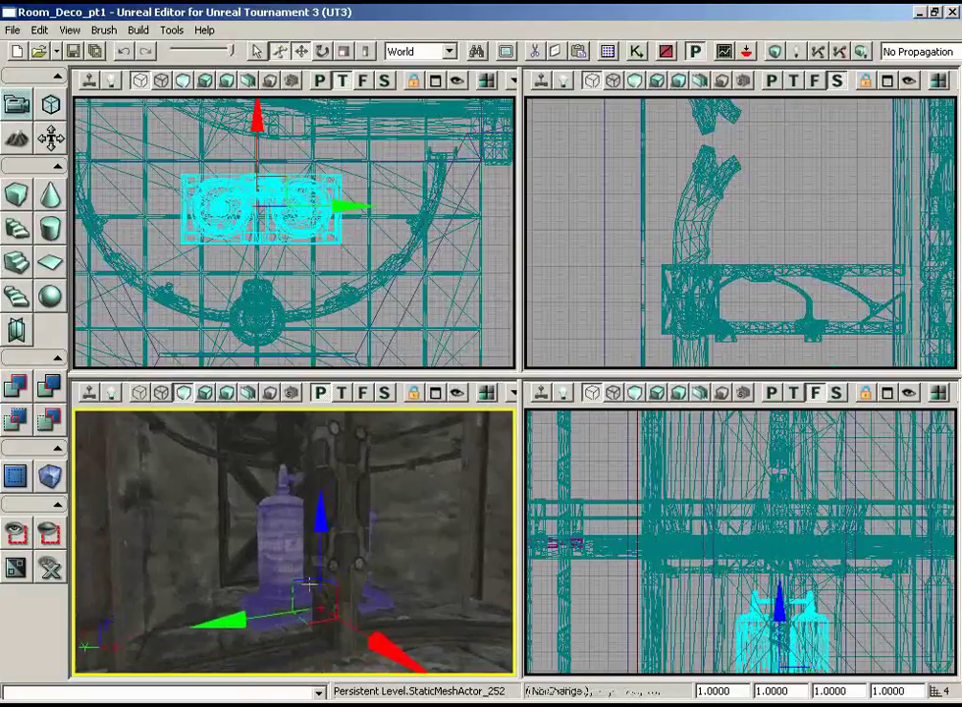
click(258, 167)
drag(254, 161, 254, 154)
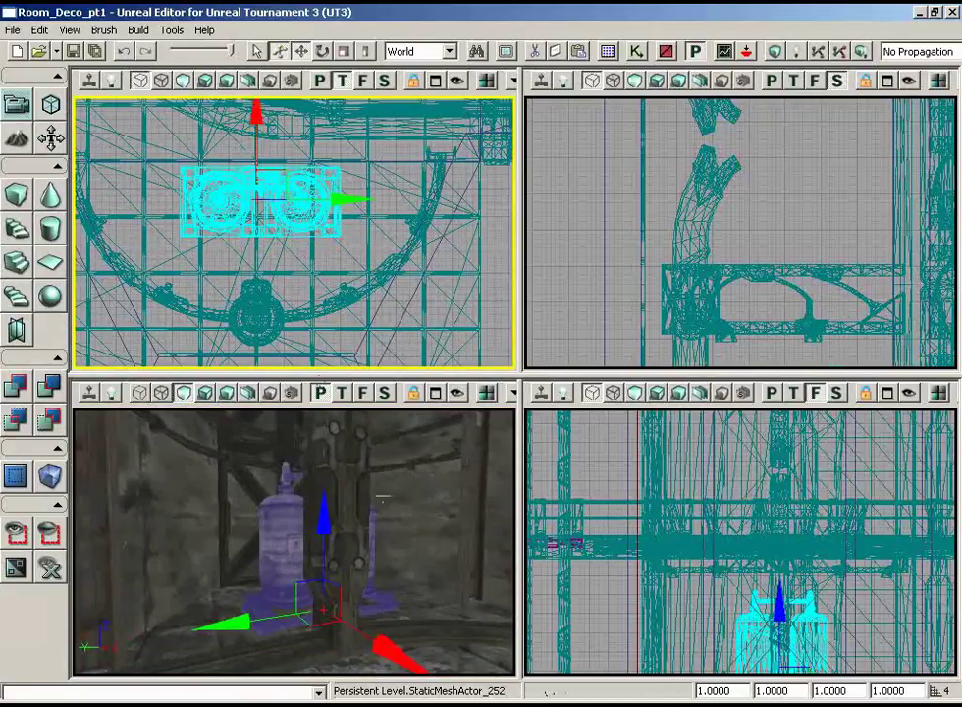
right_drag(414, 502, 315, 535)
drag(315, 534, 432, 497)
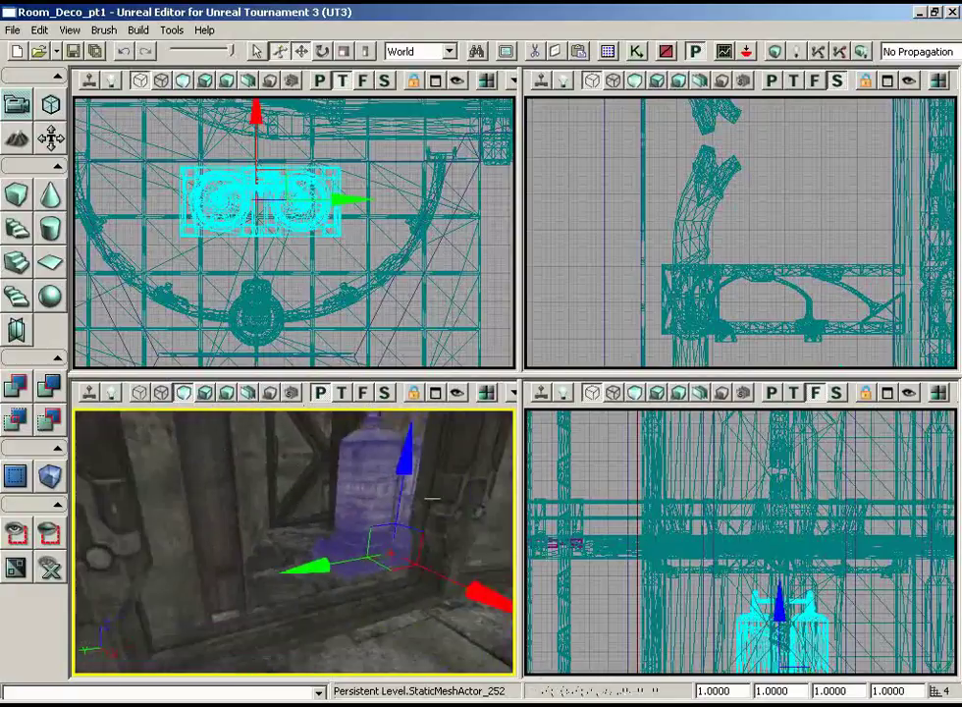
mouse_move(415, 630)
mouse_down()
mouse_move(462, 608)
mouse_move(353, 588)
mouse_move(412, 603)
mouse_move(415, 638)
mouse_up()
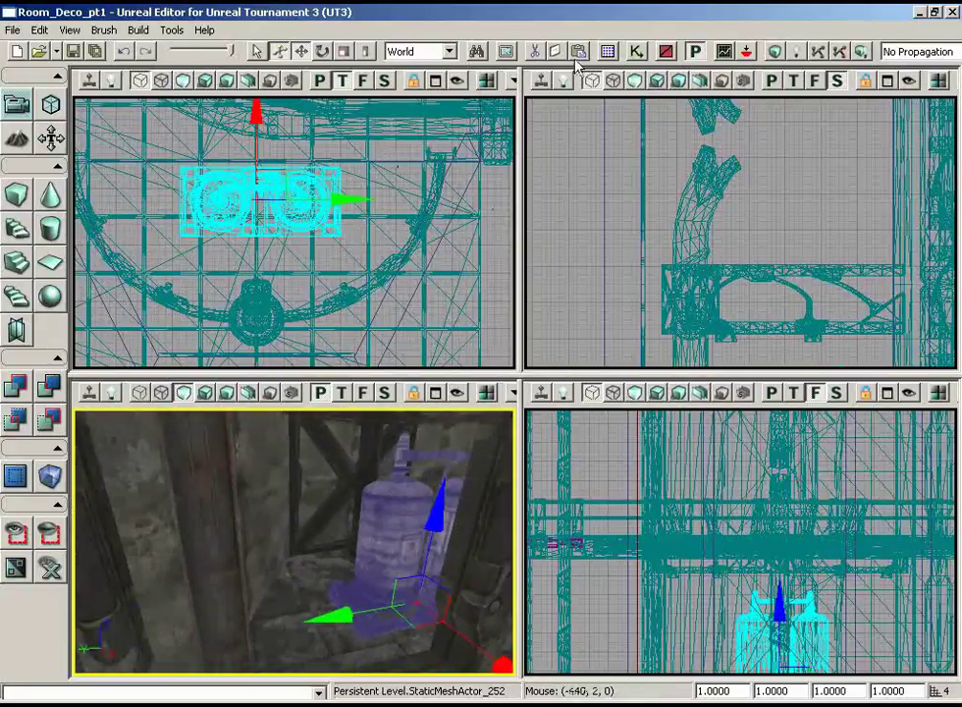
Compare the crate meshes in the LT_Deco package and select S_LT_Deco_SM_Container01.
click(608, 51)
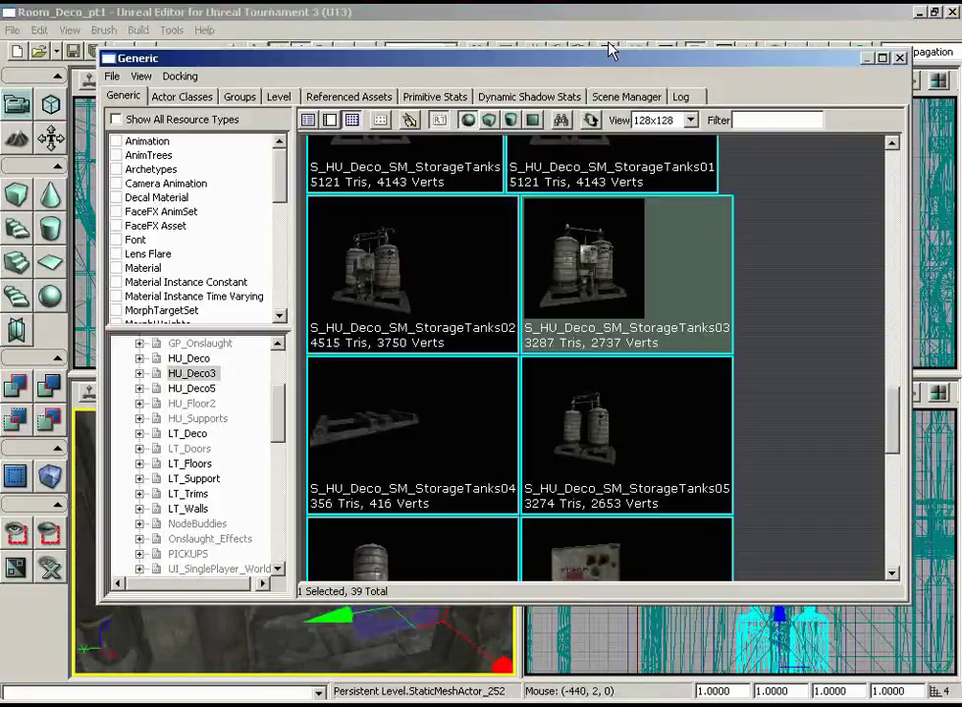
click(201, 437)
scroll(895, 295, up, 10)
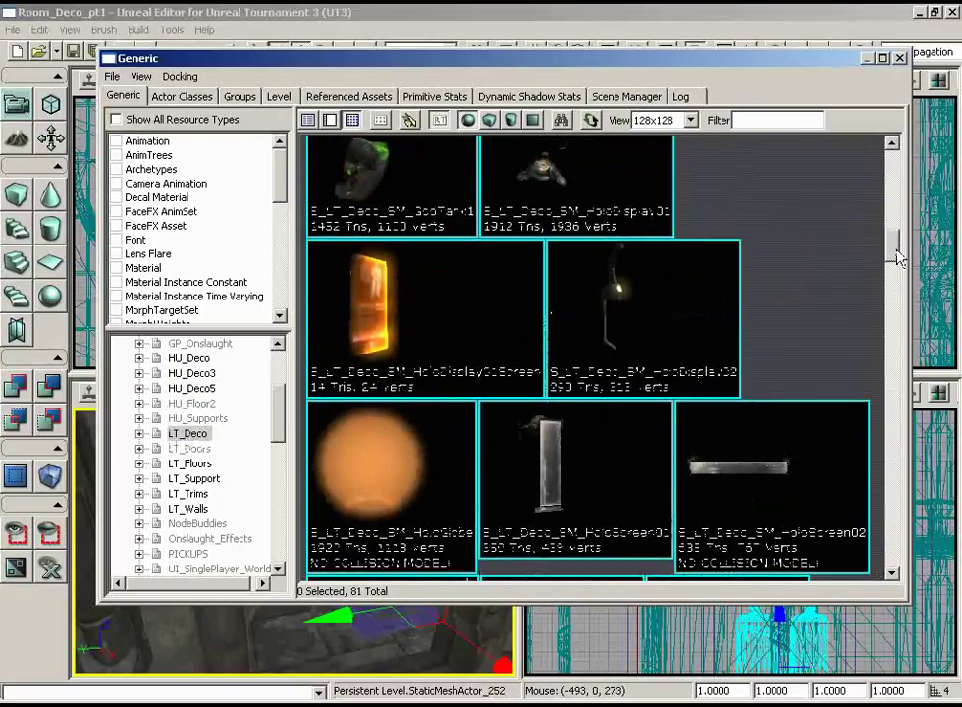
scroll(859, 255, up, 3)
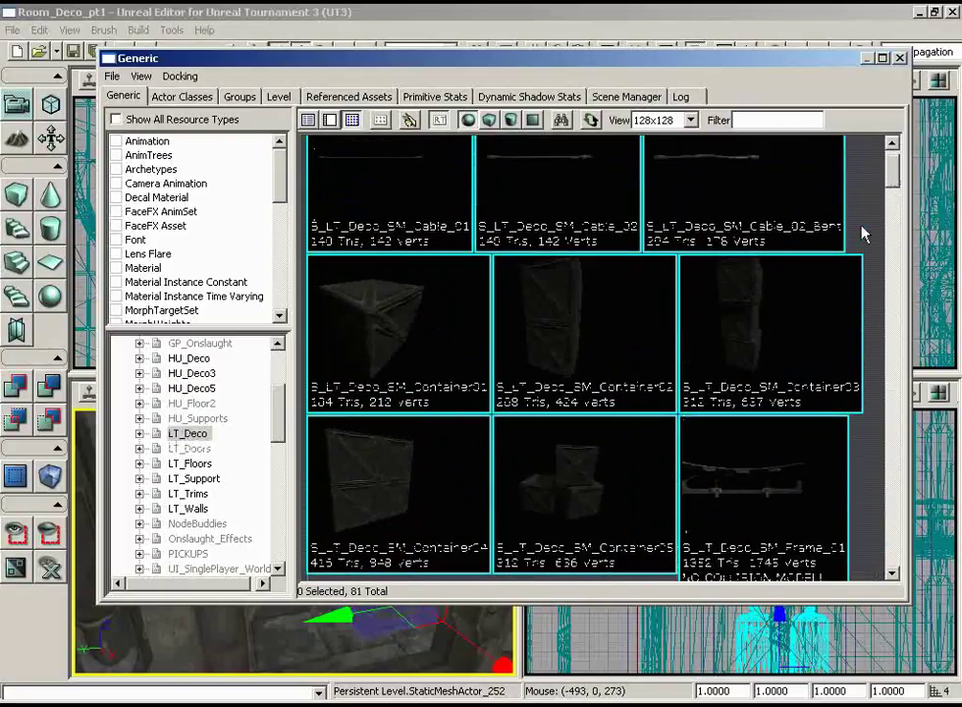
click(375, 335)
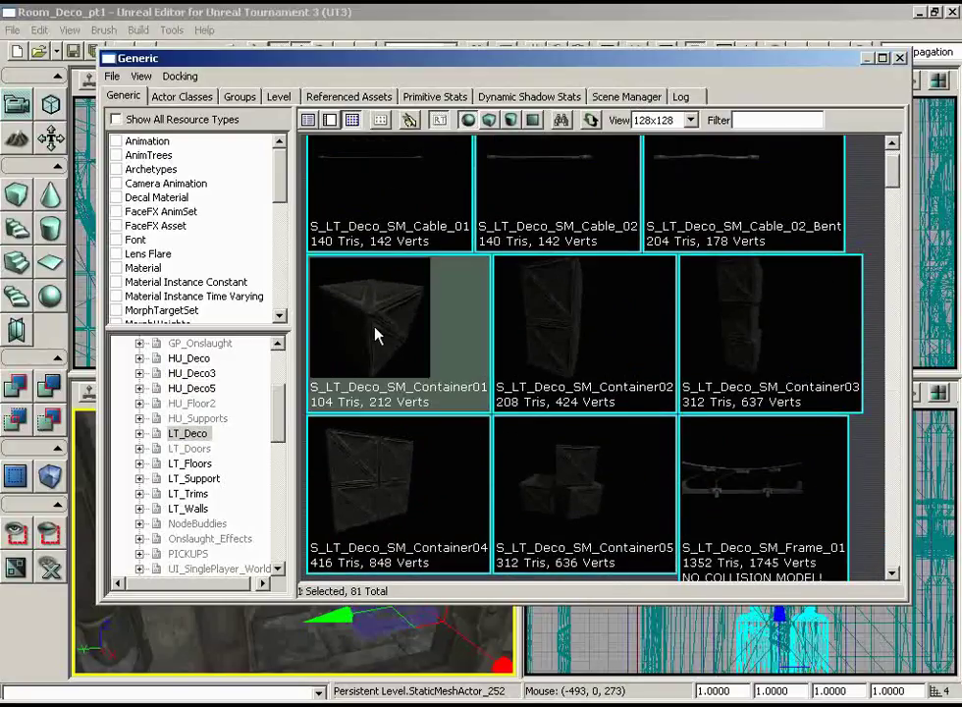
click(559, 341)
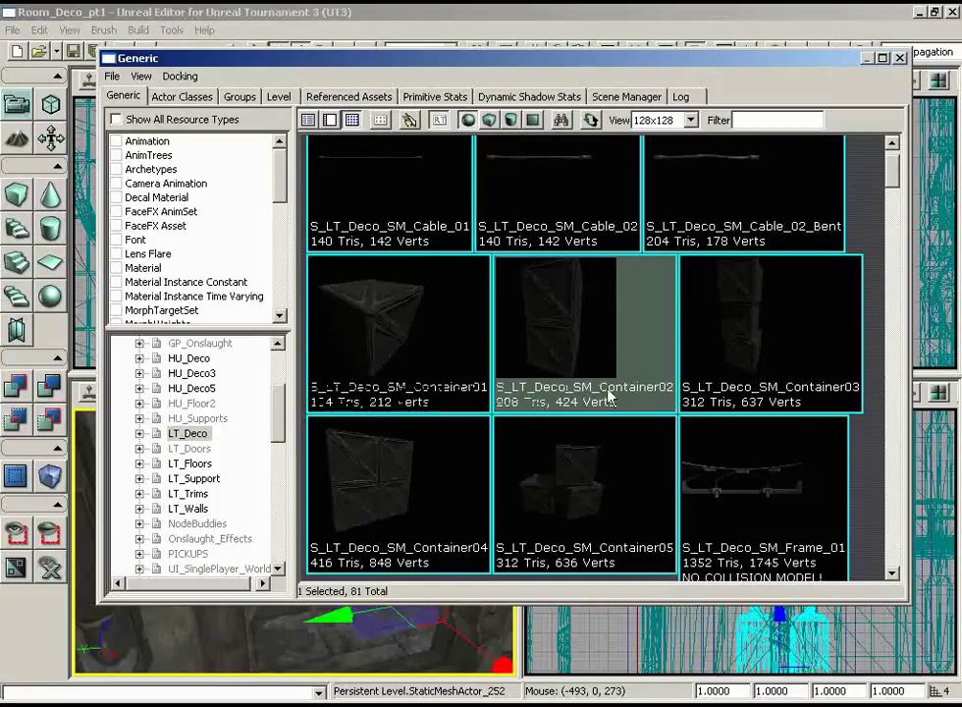
click(754, 335)
click(554, 336)
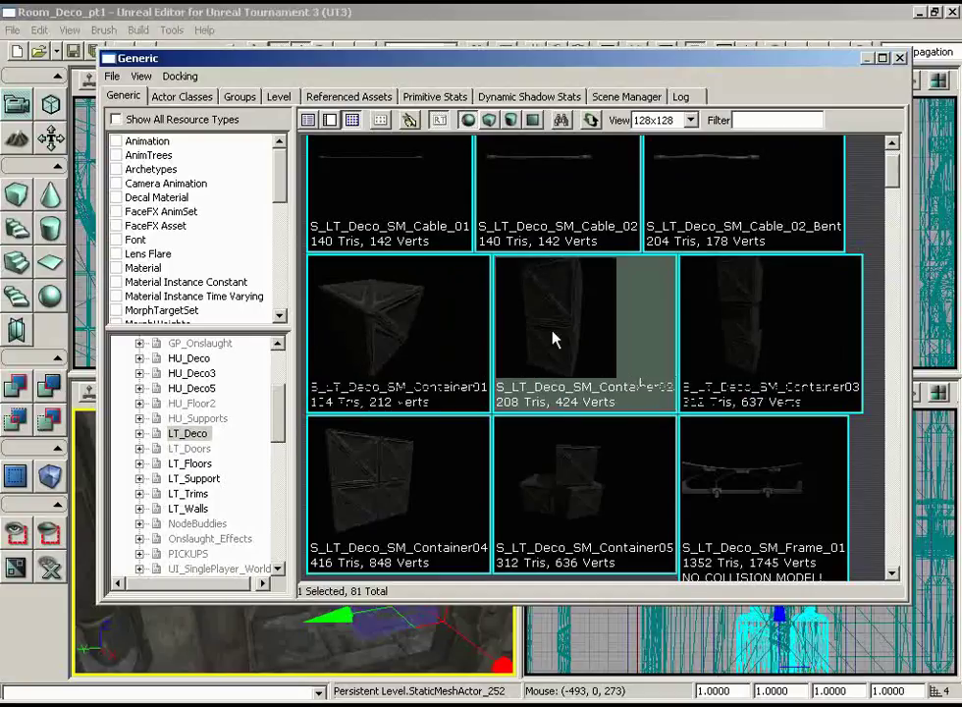
click(339, 323)
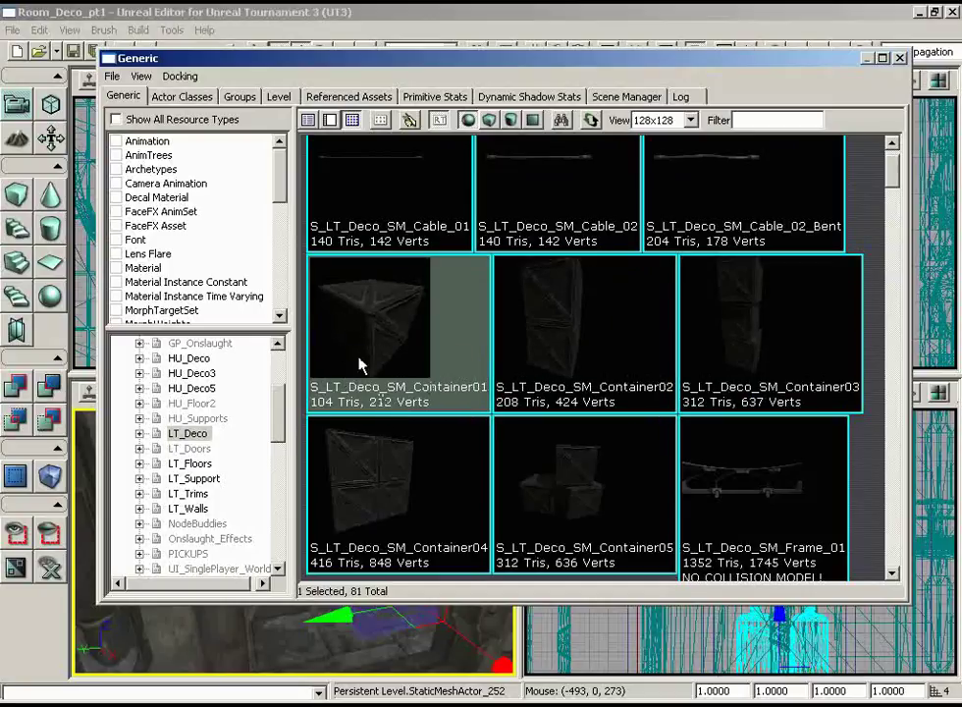
click(899, 58)
right_drag(395, 514, 345, 579)
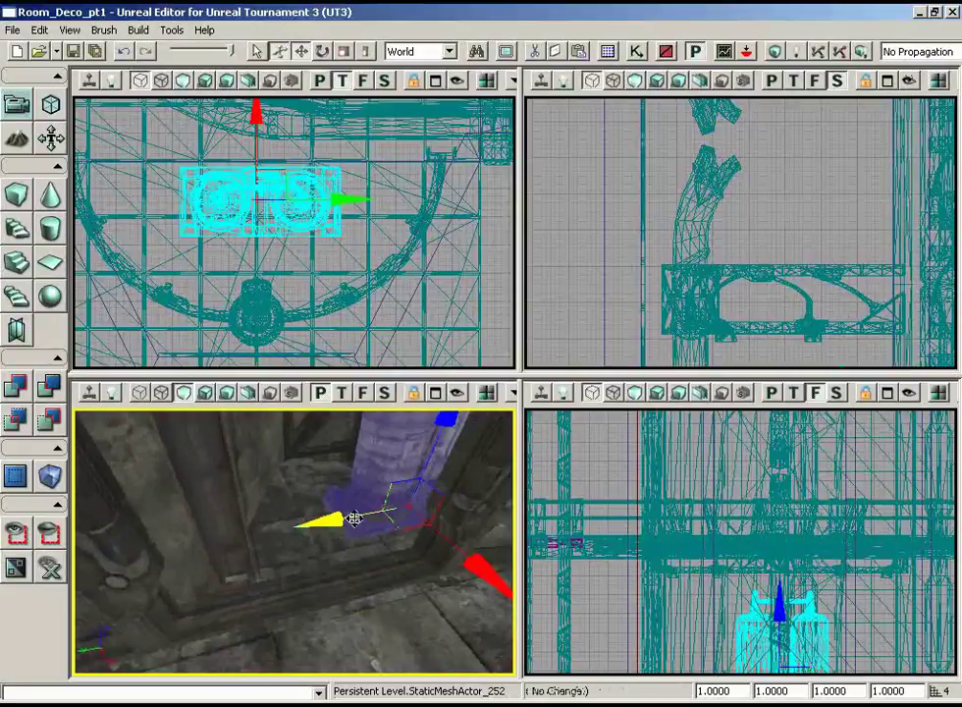
drag(354, 517, 354, 480)
right_drag(333, 245, 362, 256)
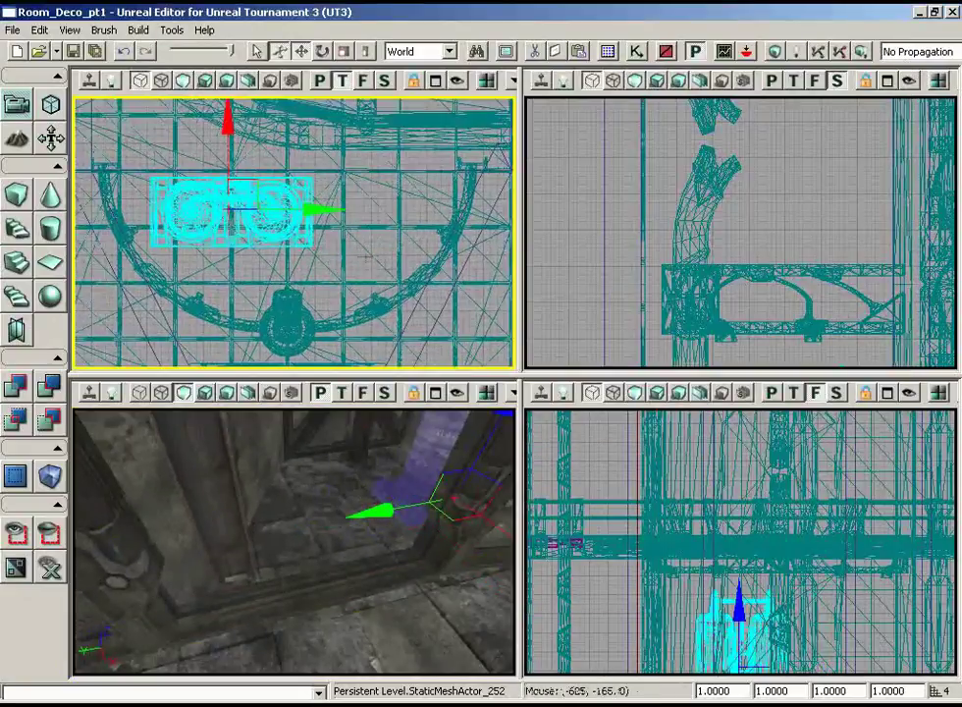
drag(330, 205, 416, 201)
Add the Container01 static mesh to the floor between the storage tanks and one end of the curved railing.
drag(414, 509, 367, 483)
right_drag(367, 484, 407, 586)
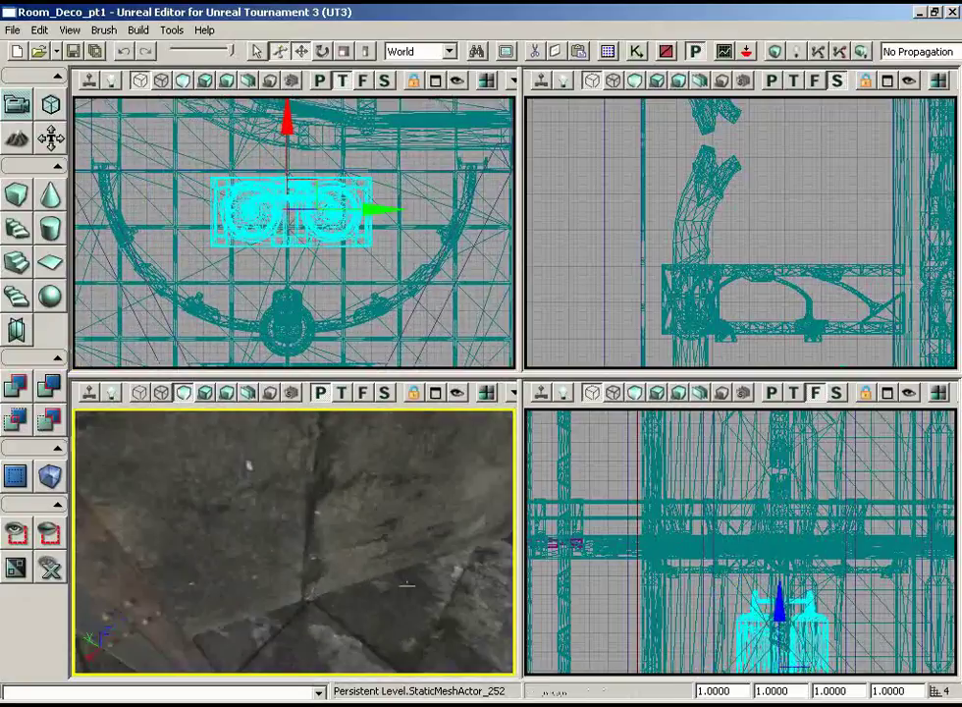
drag(407, 586, 440, 587)
right_click(324, 608)
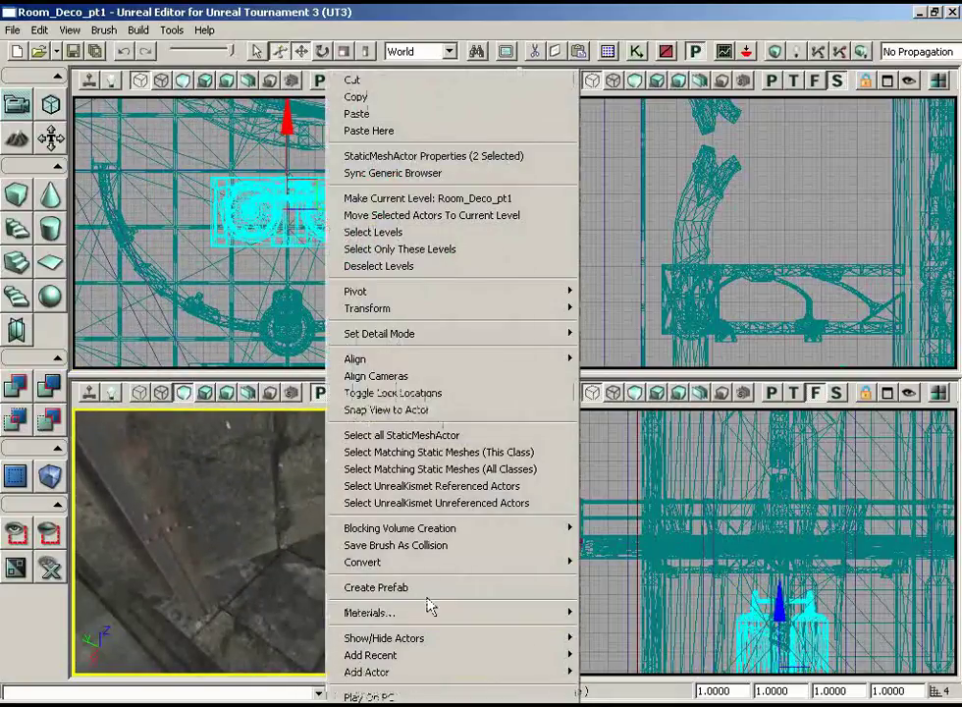
mouse_move(429, 673)
click(277, 495)
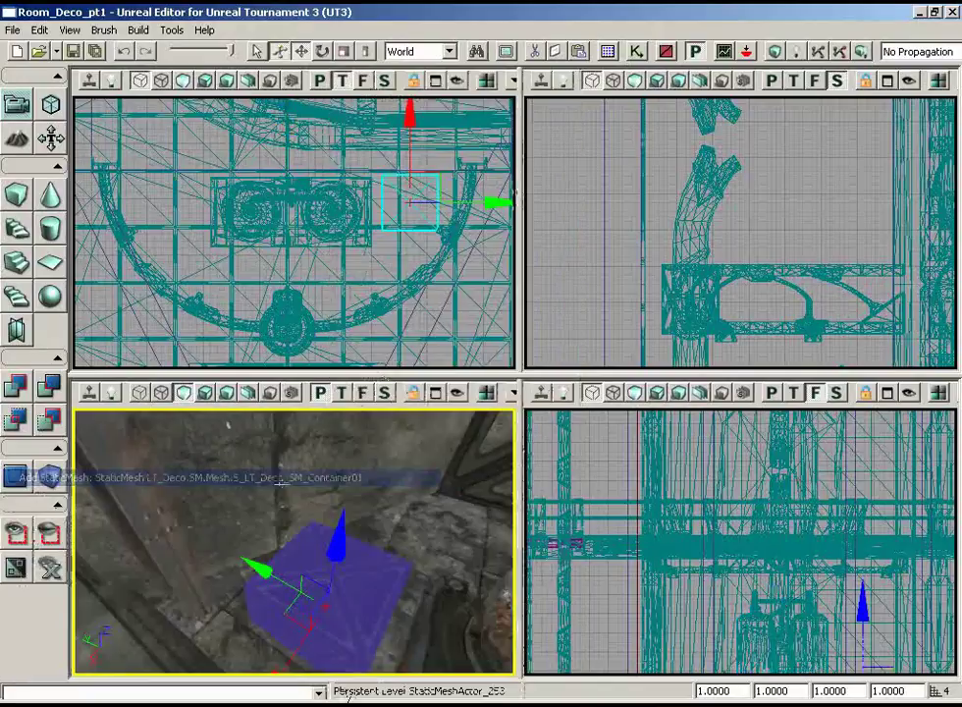
Rotate the crate 11.25° about the vertical axis.
scroll(412, 201, up, 4)
key(space)
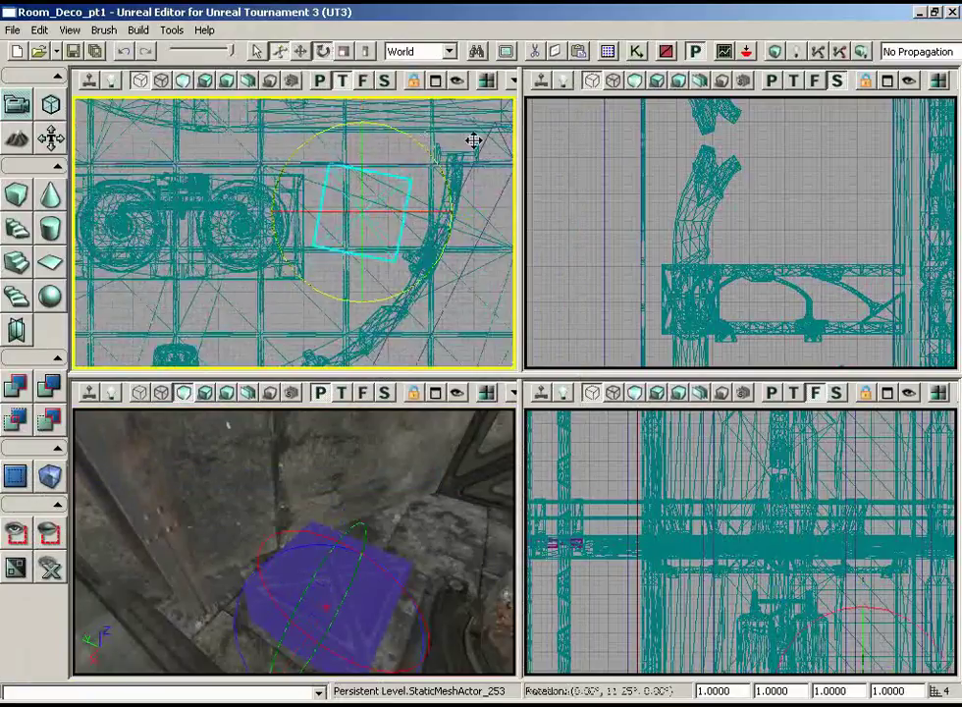
drag(431, 496, 469, 505)
drag(410, 345, 396, 317)
key(space)
key(space)
key(space)
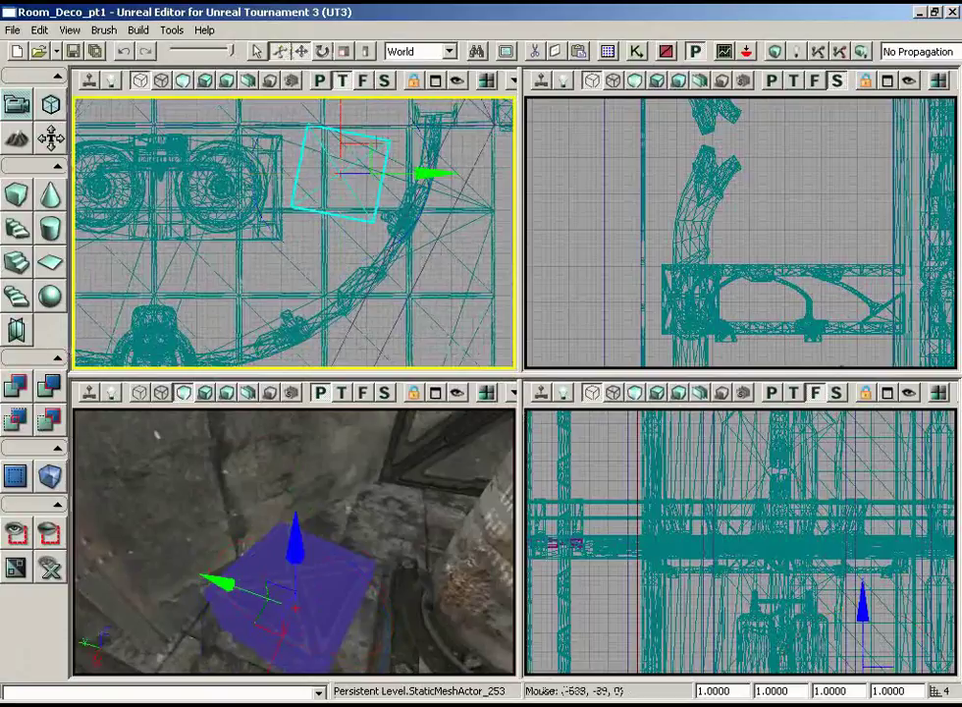
Duplicate the crate to the opposite side of the storage tanks and turn the copy to a different angle.
drag(380, 236, 74, 126)
alt+drag(456, 186, 67, 184)
key(space)
key(space)
key(space)
key(space)
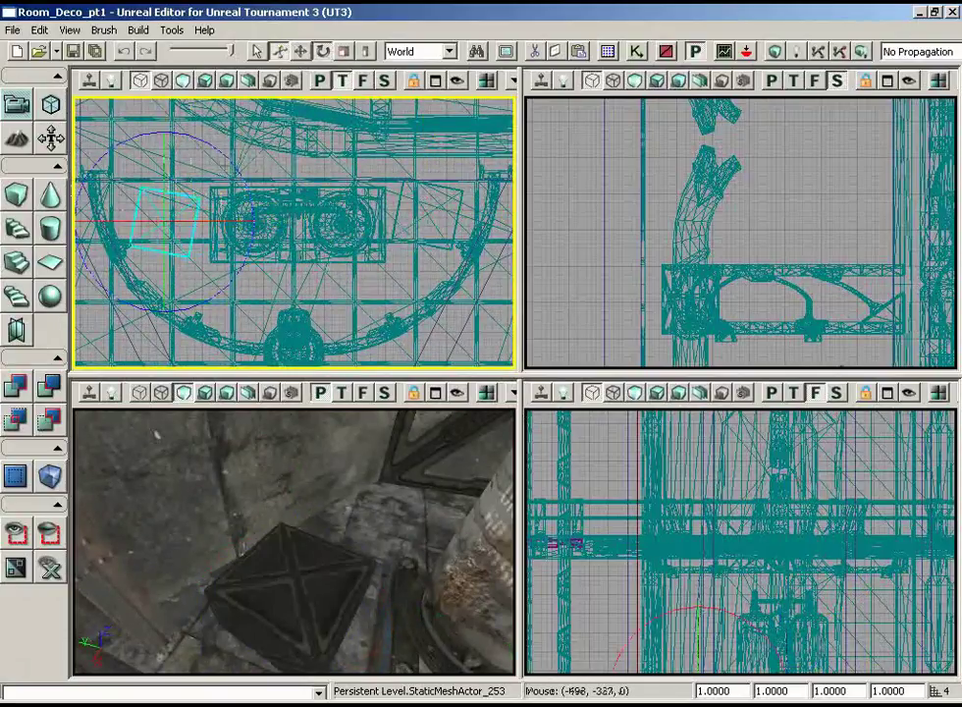
key(space)
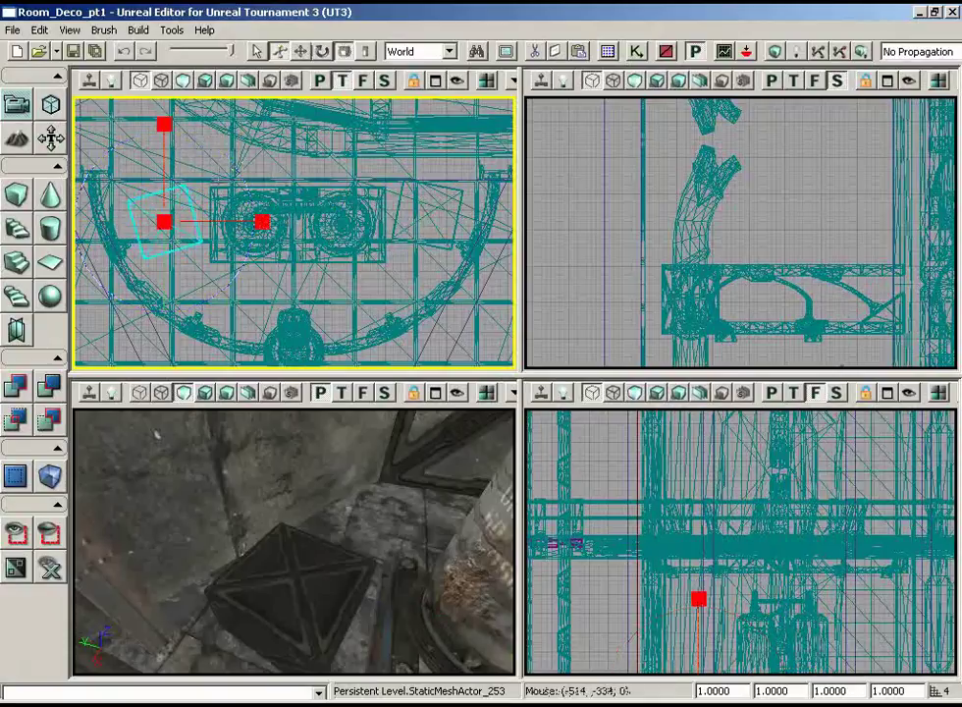
key(space)
Duplicate the second crate toward the curved railing beside the pipe and rotate the new copy to another angle.
alt+drag(187, 192, 168, 258)
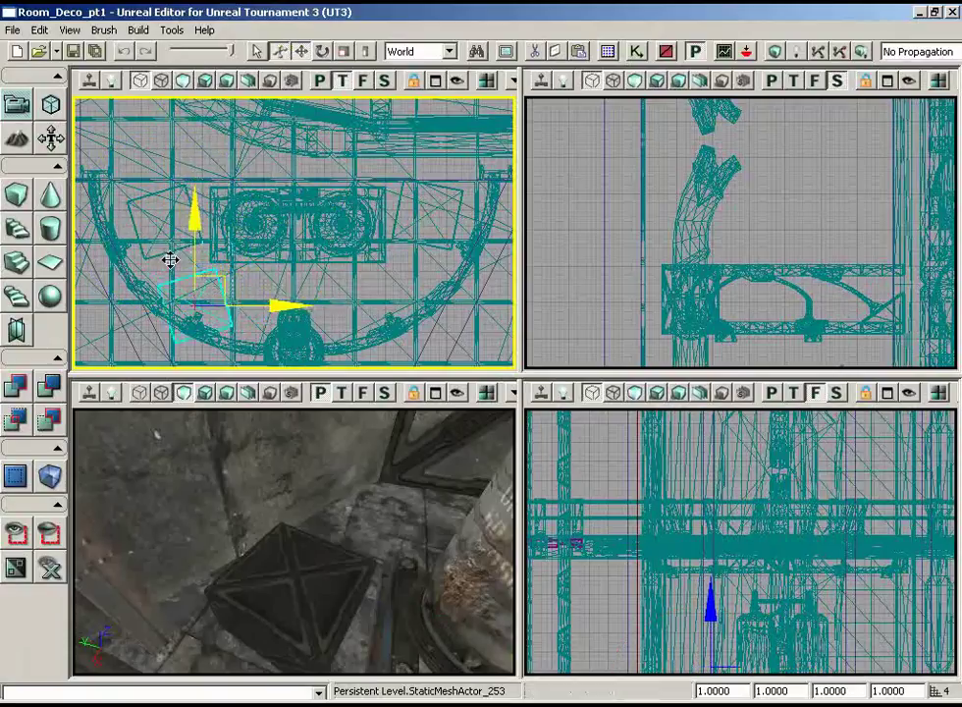
key(space)
key(space)
key(space)
key(space)
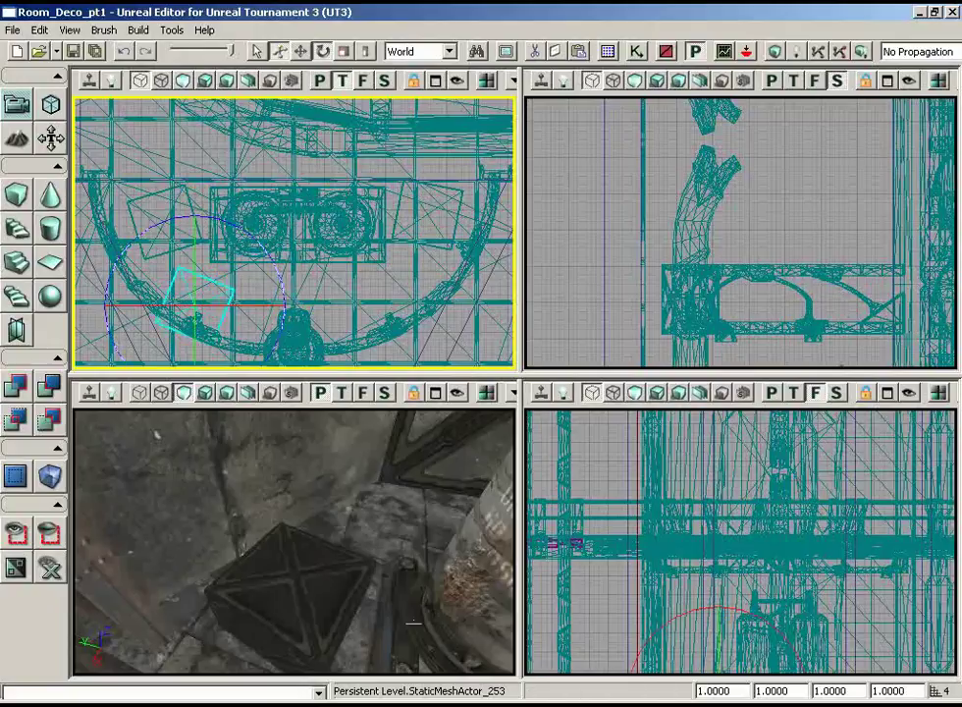
Select the three crates around the storage tanks together and raise them so they rest on the floor.
right_drag(413, 622, 481, 549)
drag(481, 549, 323, 590)
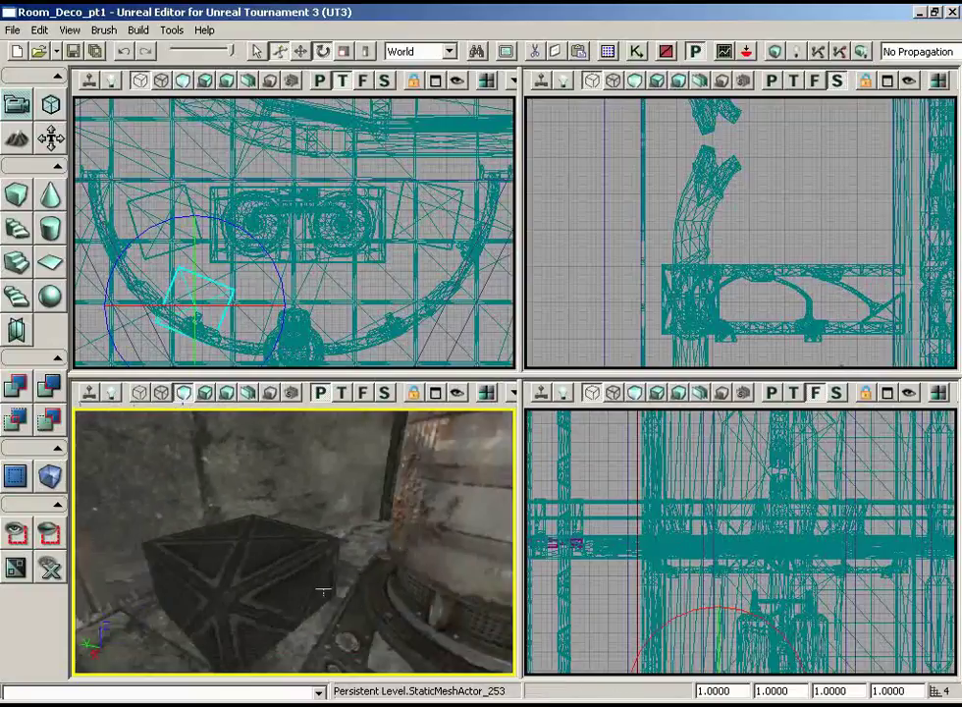
ctrl+click(237, 547)
right_drag(363, 555, 441, 537)
drag(441, 537, 396, 577)
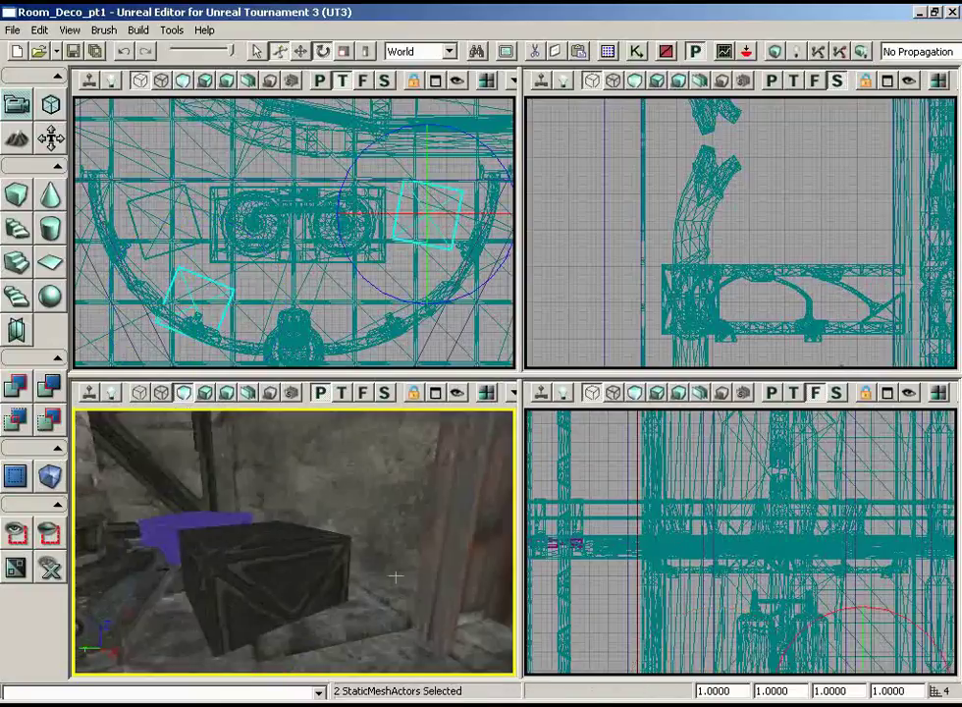
click(307, 562)
key(space)
key(space)
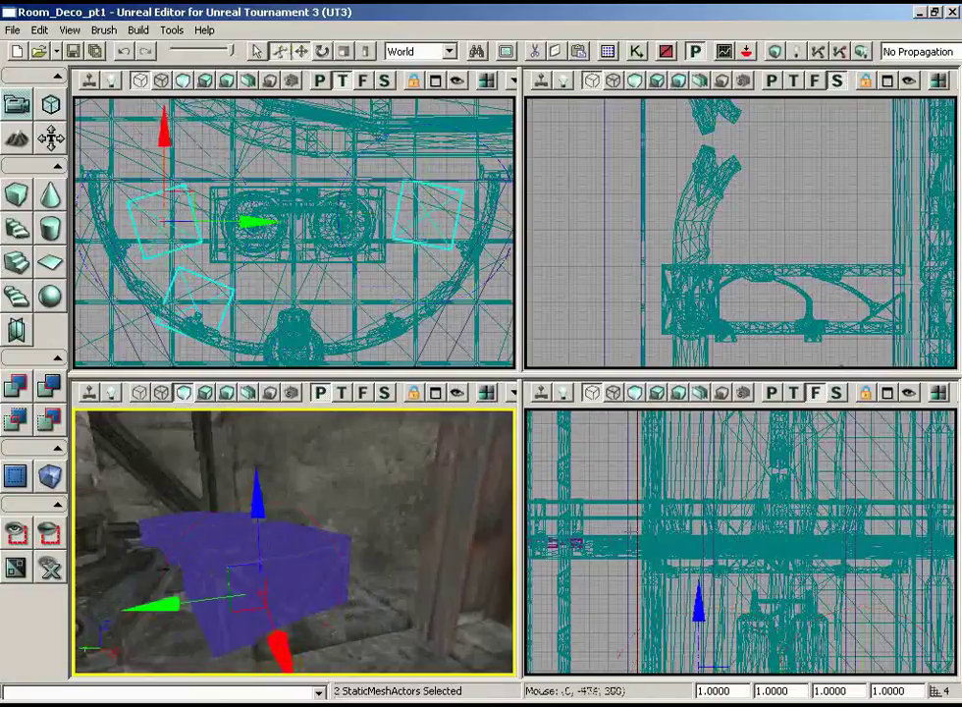
drag(622, 517, 631, 633)
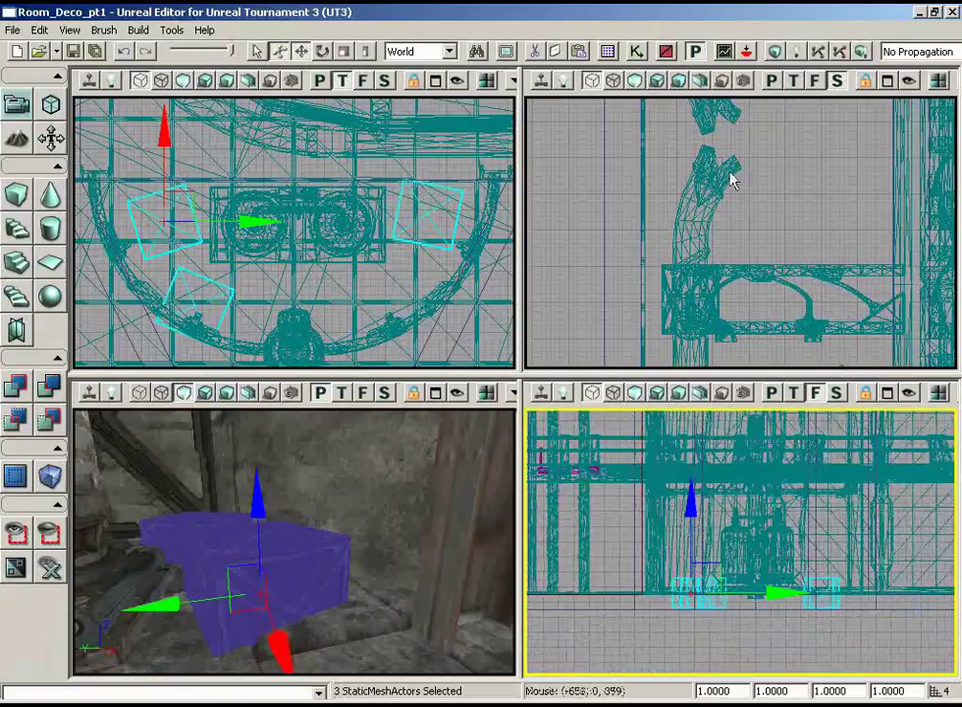
drag(731, 180, 932, 404)
drag(747, 178, 748, 119)
middle_drag(342, 578, 320, 597)
mouse_move(320, 589)
mouse_down()
mouse_move(151, 600)
mouse_move(103, 528)
mouse_move(270, 521)
mouse_move(268, 535)
mouse_move(96, 535)
mouse_move(90, 473)
mouse_move(276, 407)
mouse_up()
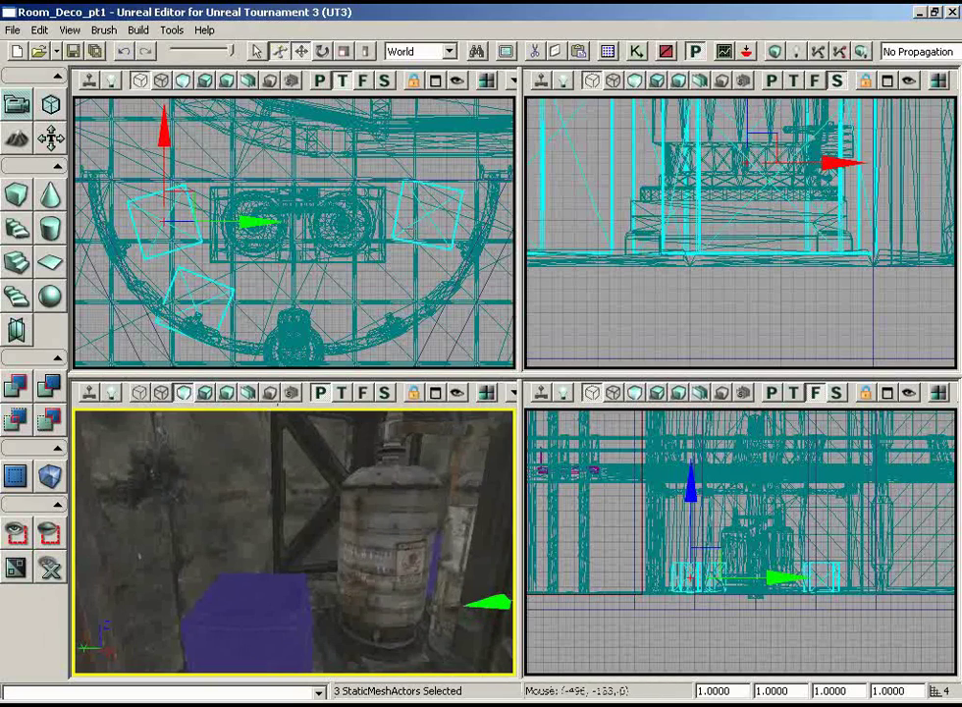
Add the S_LT_Deco_SM_Container02 static mesh to the empty floor between the storage tanks and the curved railing.
click(477, 51)
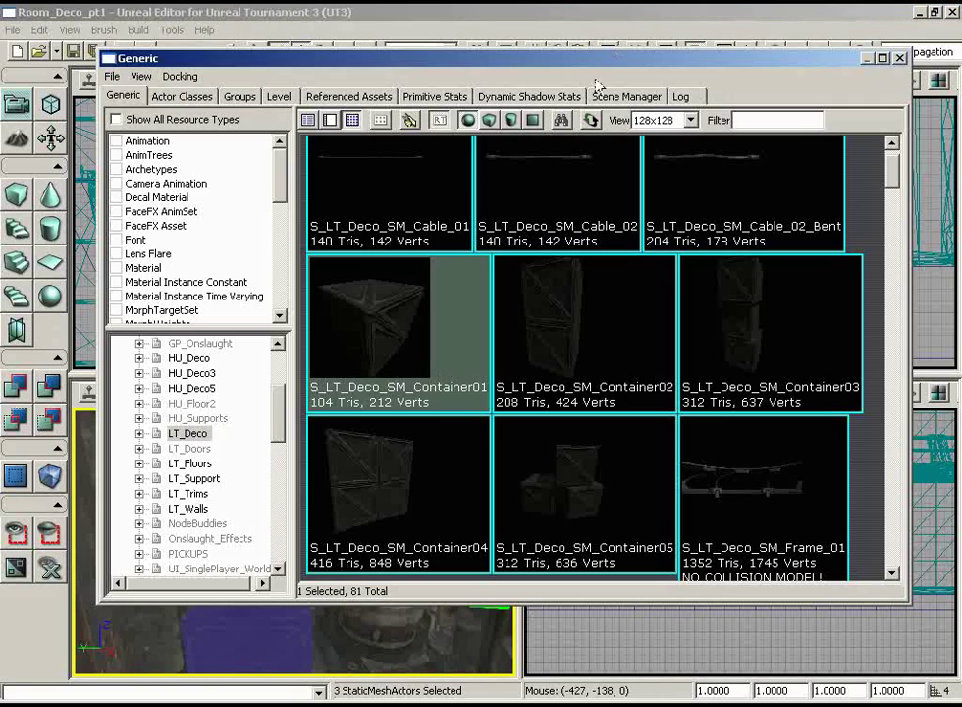
click(576, 318)
click(901, 60)
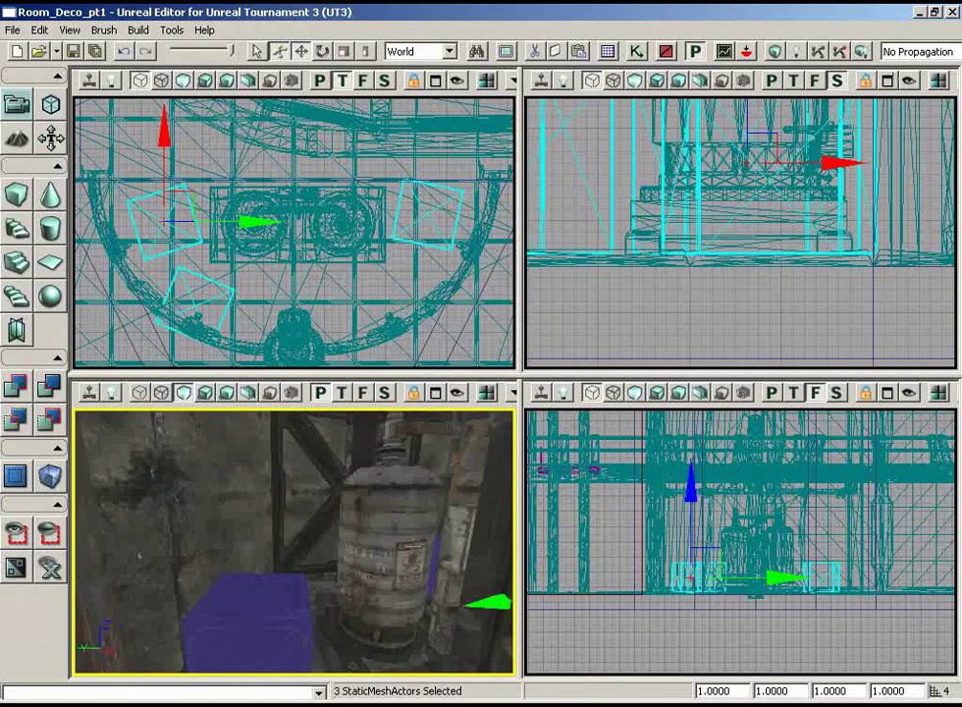
drag(332, 565, 324, 496)
right_drag(324, 495, 368, 628)
right_click(267, 550)
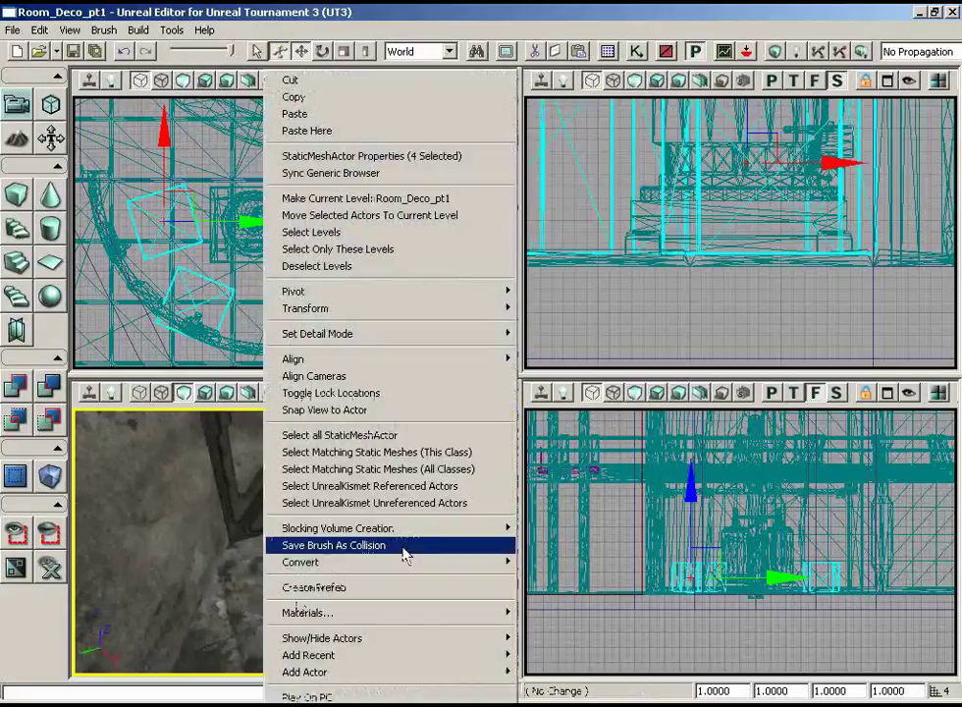
mouse_move(355, 671)
click(586, 481)
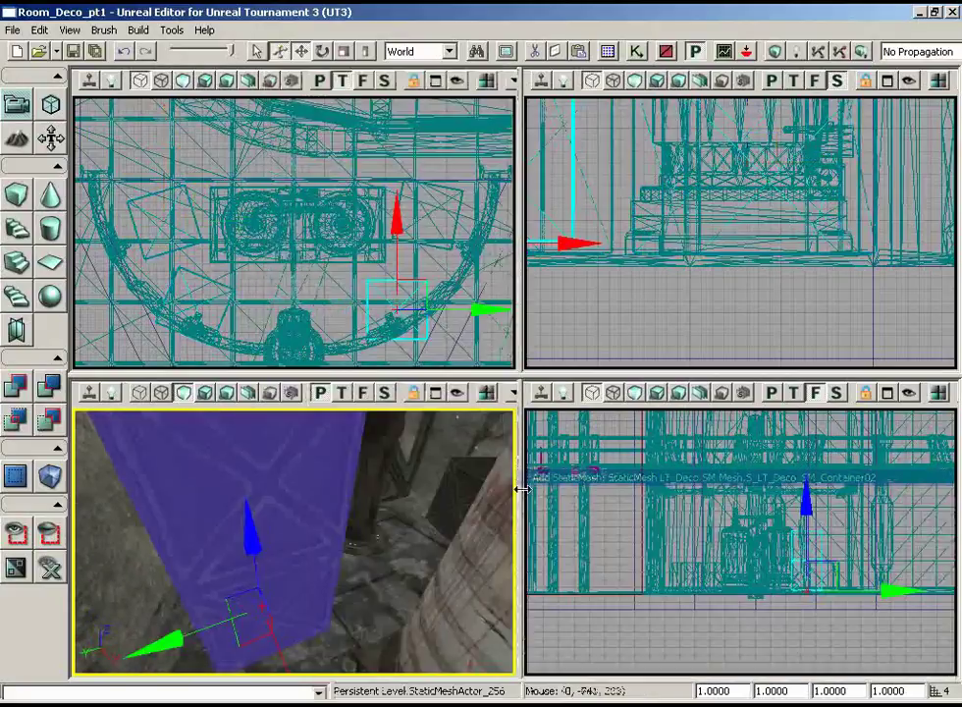
Lower the tall container 4 units so it sits on the floor.
drag(649, 322, 541, 272)
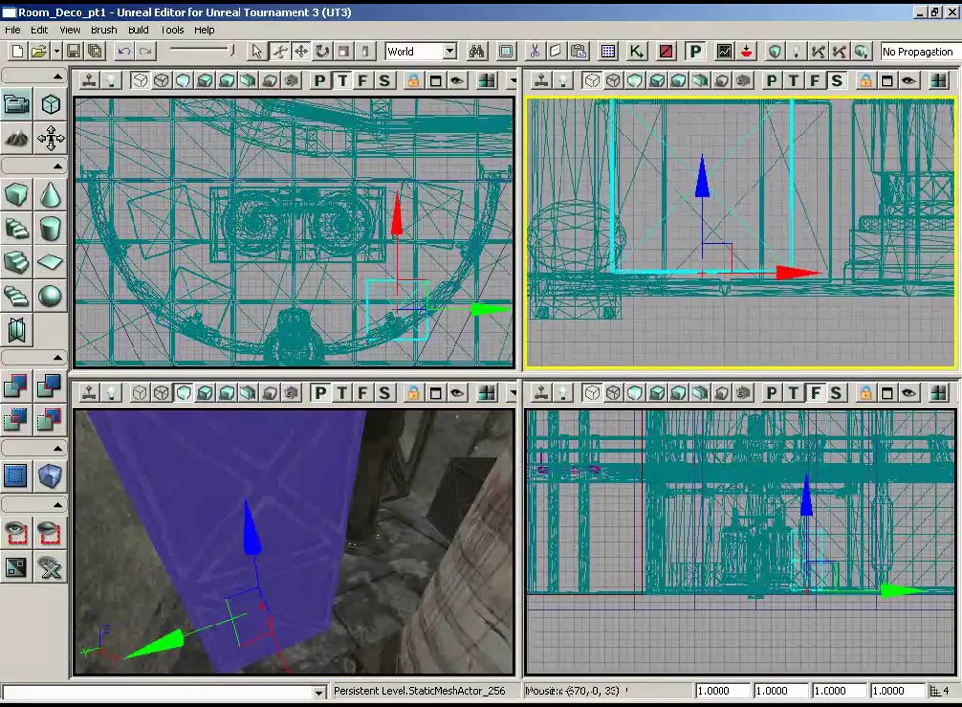
mouse_move(702, 176)
mouse_down()
mouse_move(702, 201)
mouse_move(704, 190)
mouse_up()
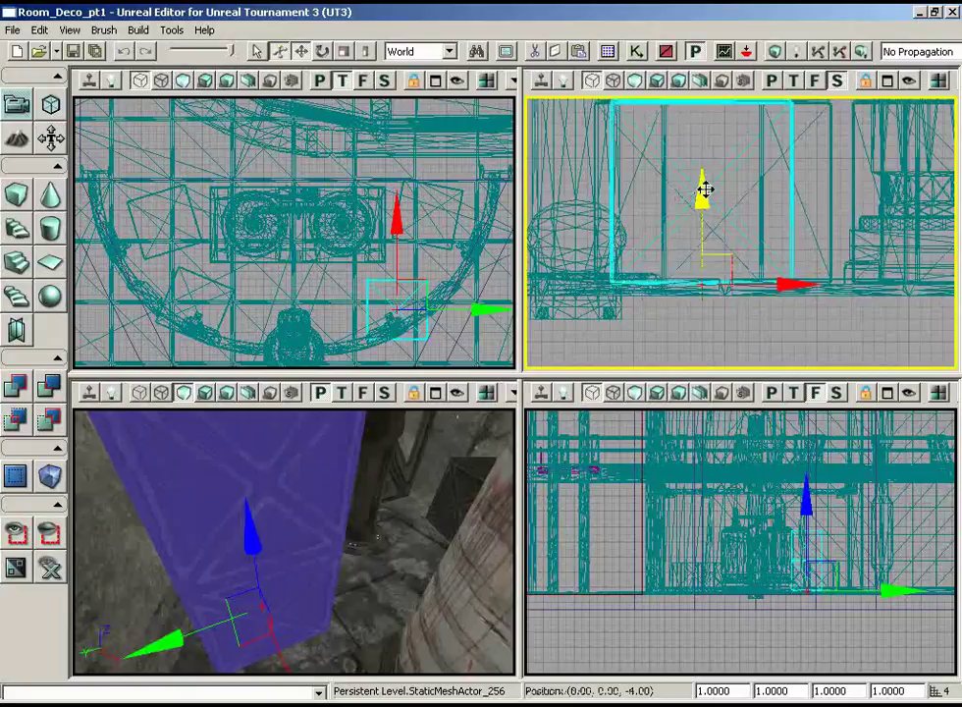
right_drag(463, 503, 393, 406)
drag(392, 406, 427, 638)
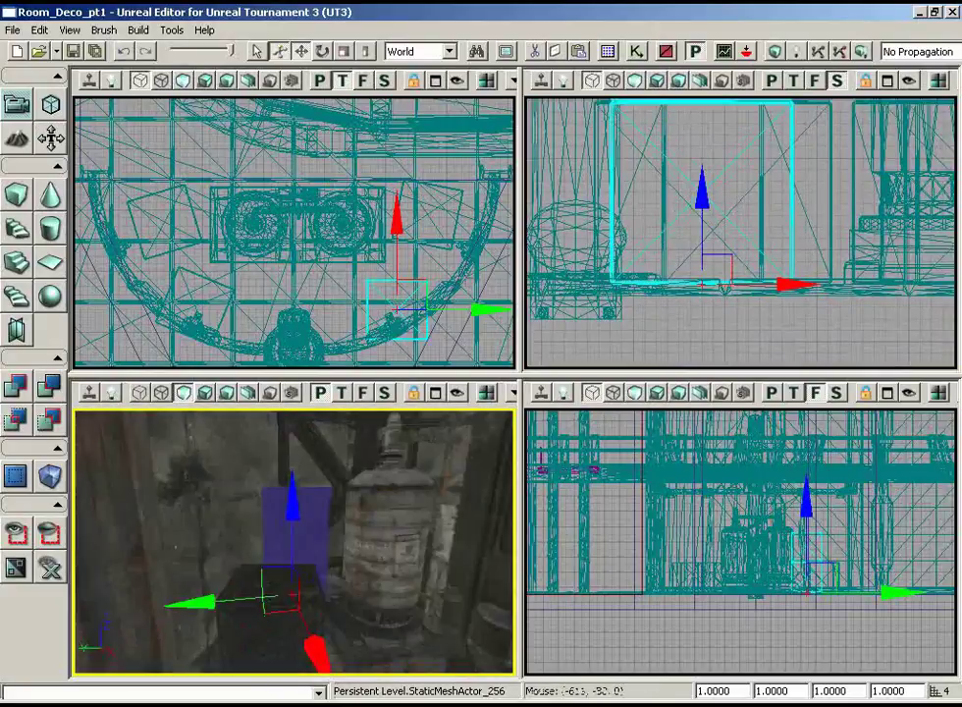
Rotate the tall container slightly counterclockwise about the vertical axis and shift it inward from the curved railing.
drag(462, 277, 331, 152)
scroll(440, 241, up, 1)
key(space)
key(space)
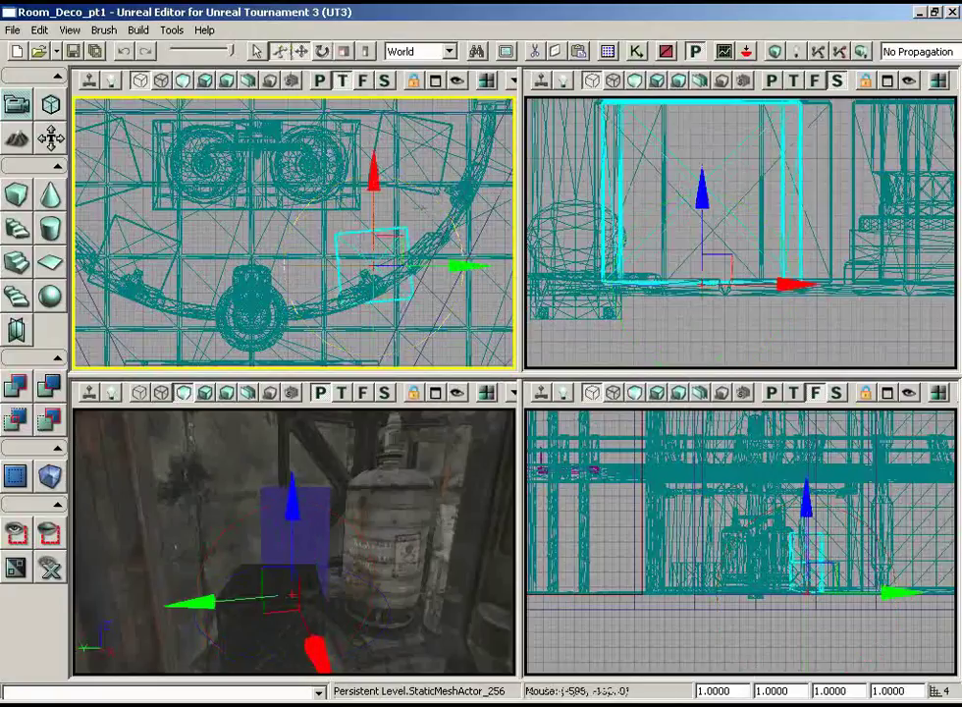
drag(400, 238, 382, 204)
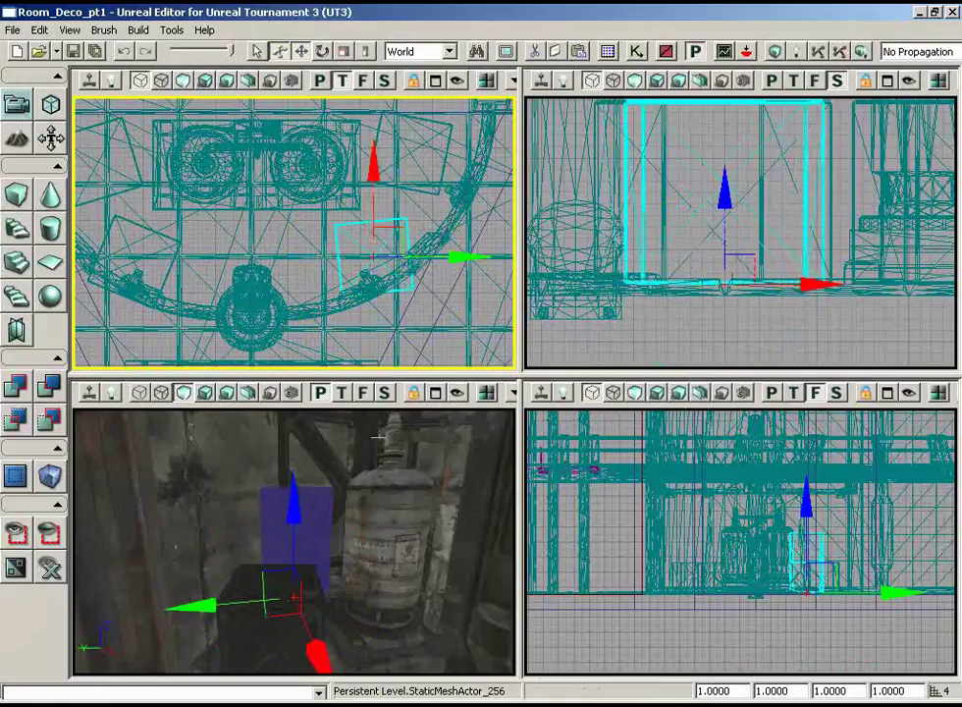
Deselect the tall container and inspect the tanks, crates and railings from several places around the room.
drag(378, 437, 304, 579)
right_drag(304, 579, 513, 566)
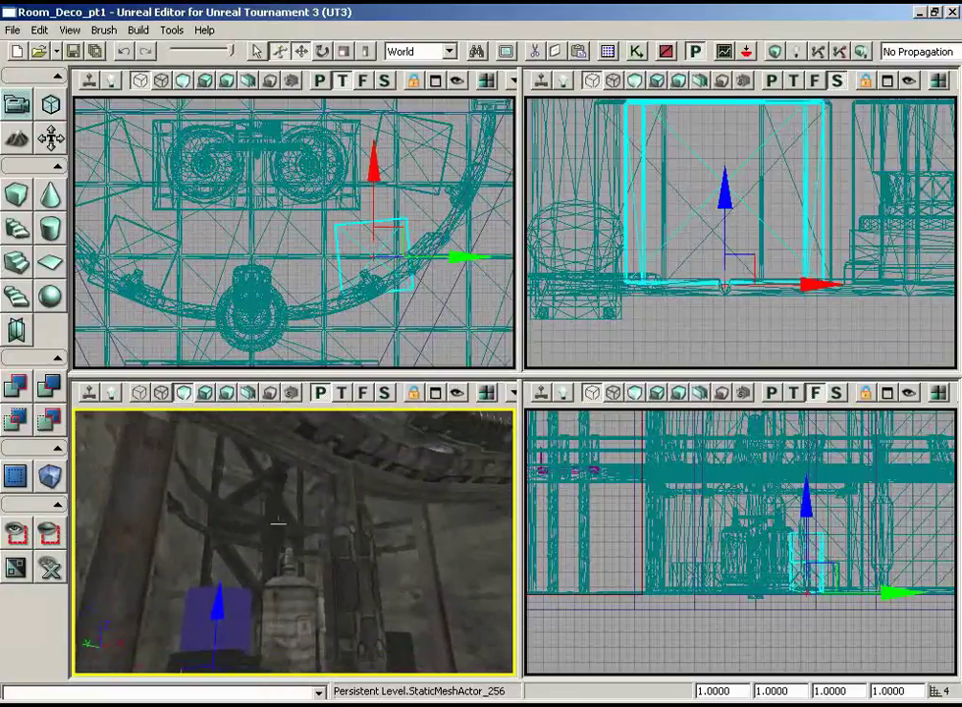
drag(279, 520, 279, 520)
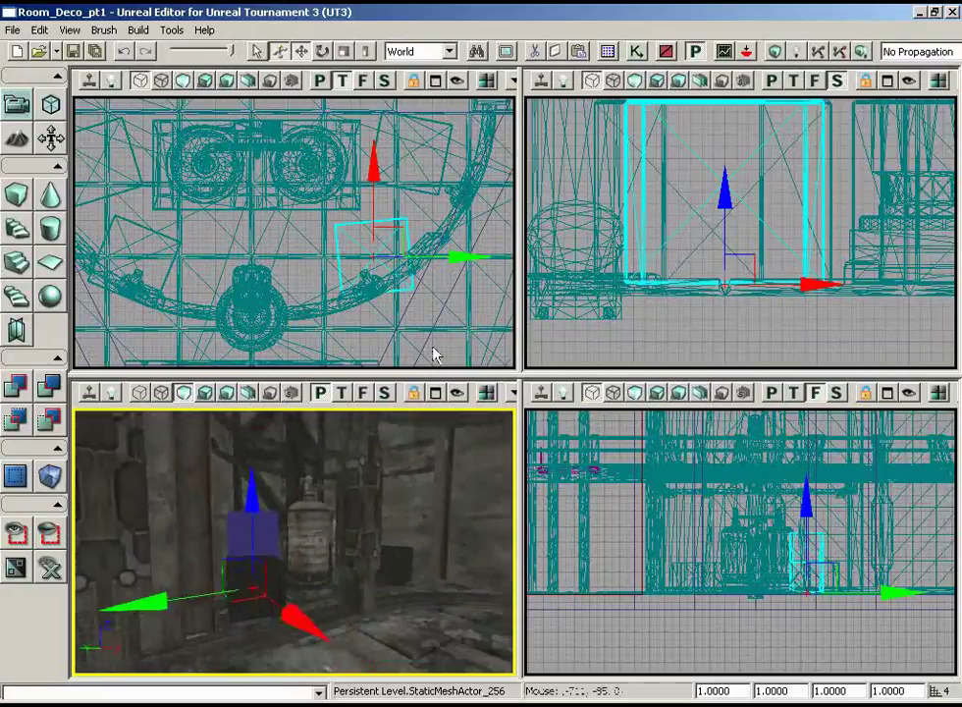
click(660, 348)
drag(390, 503, 251, 459)
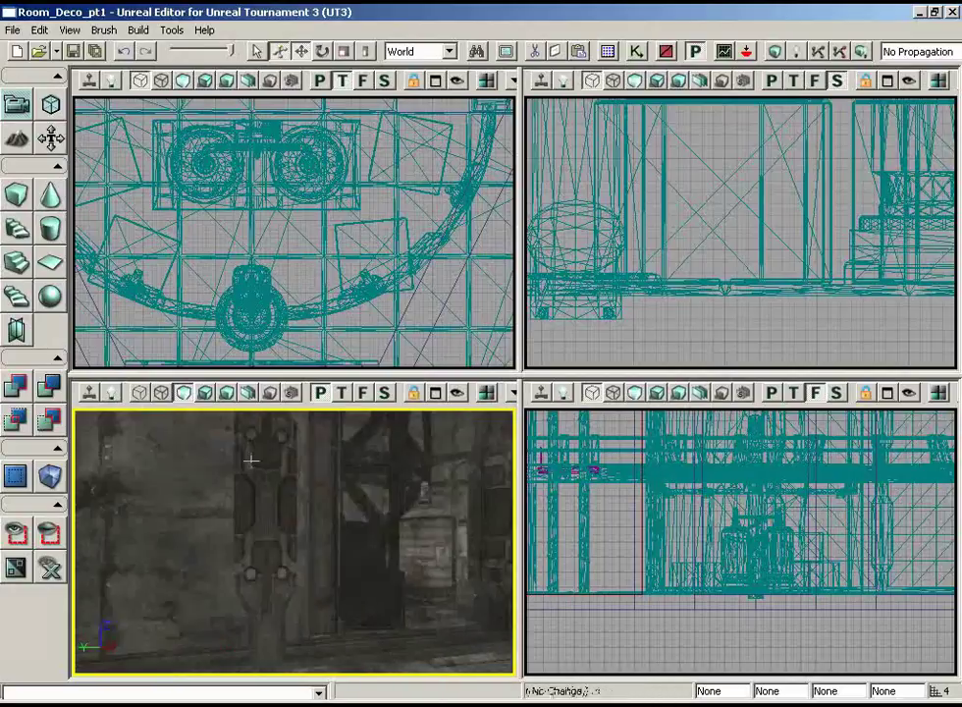
right_drag(251, 460, 472, 536)
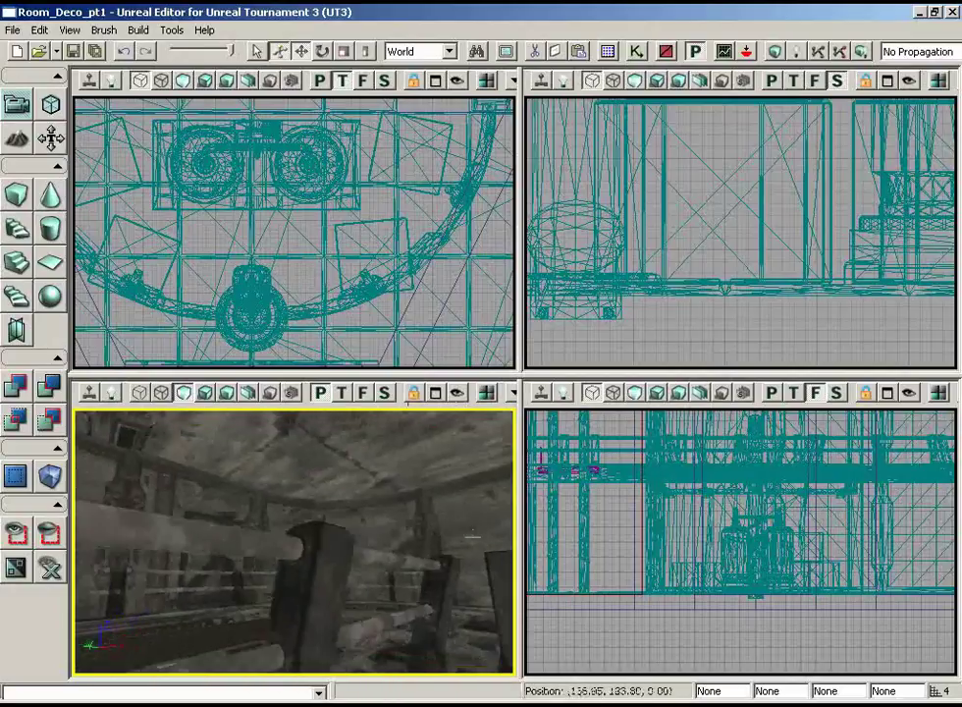
right_drag(465, 477, 426, 535)
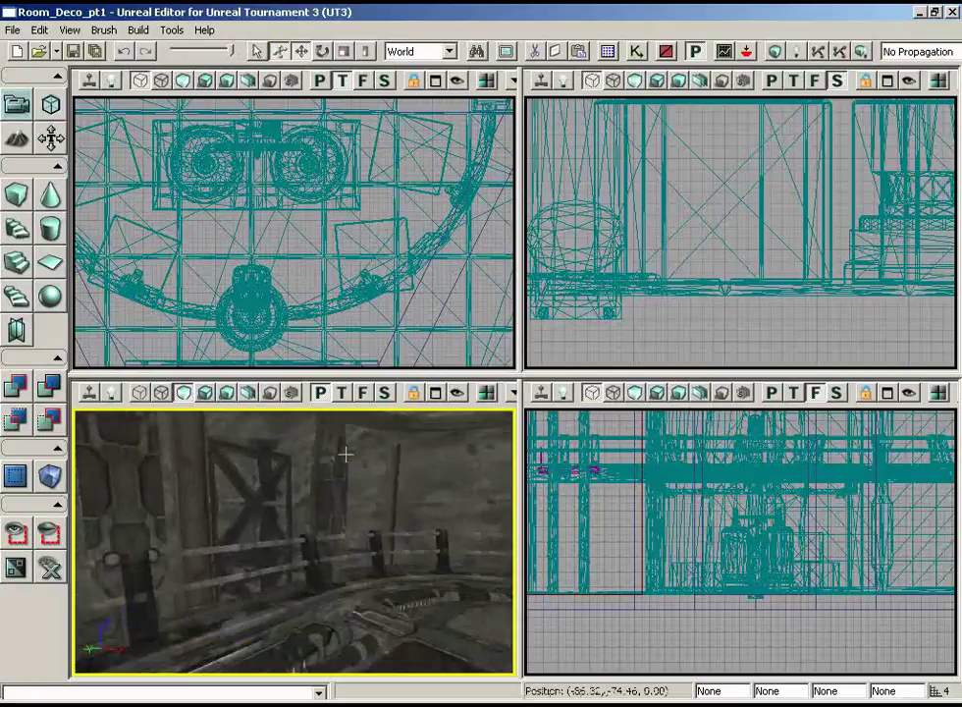